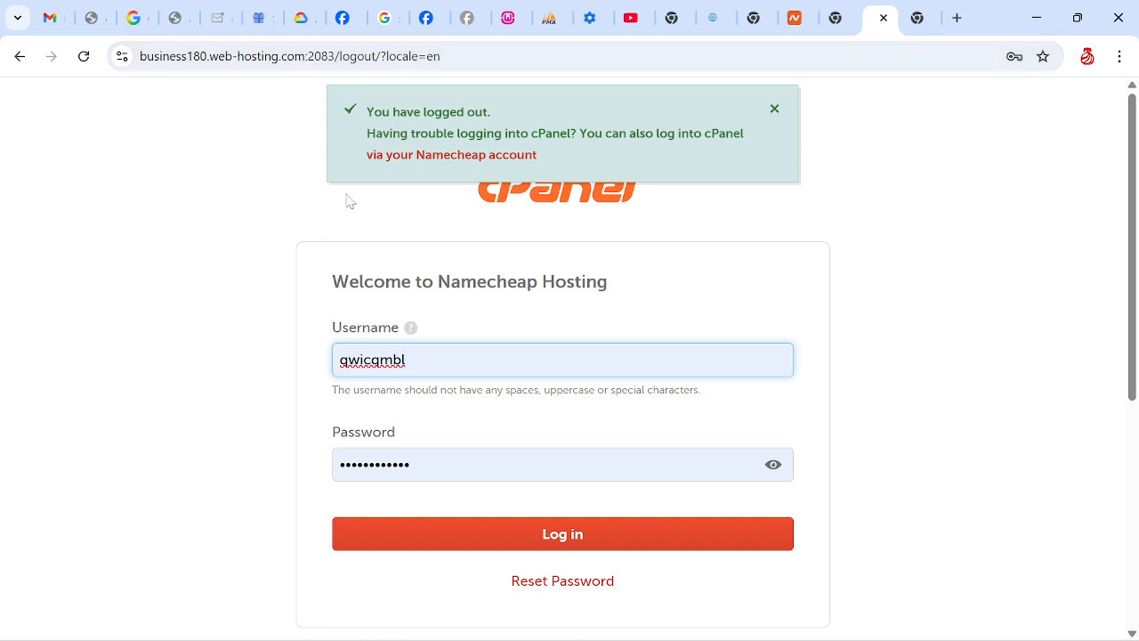
Log in to the hosting account with the prefilled credentials and go to the Email tools on the Tools page
{"action": "left_click", "coordinate": [564, 535]}
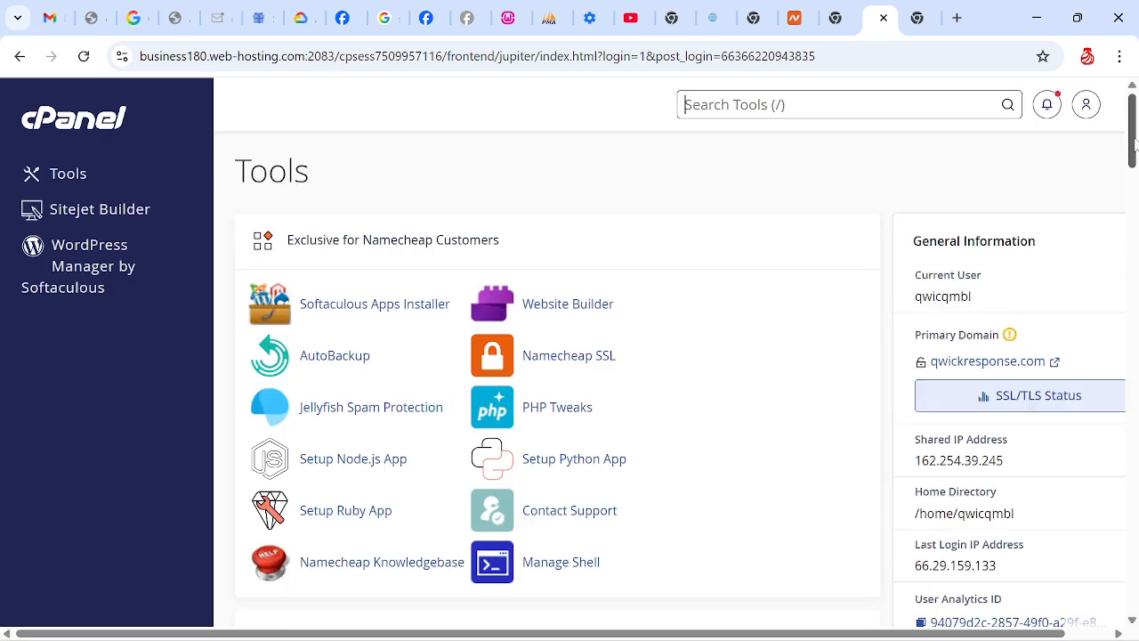
{"action": "left_click_drag", "start_coordinate": [1133, 147], "coordinate": [1135, 293]}
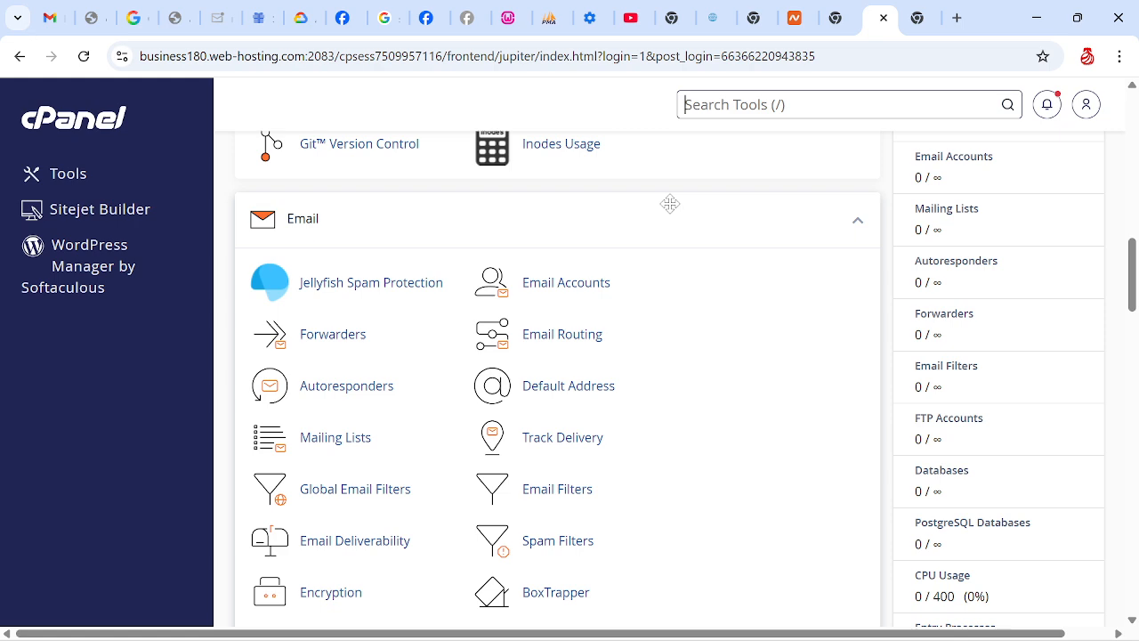
{"action": "mouse_move", "coordinate": [755, 628]}
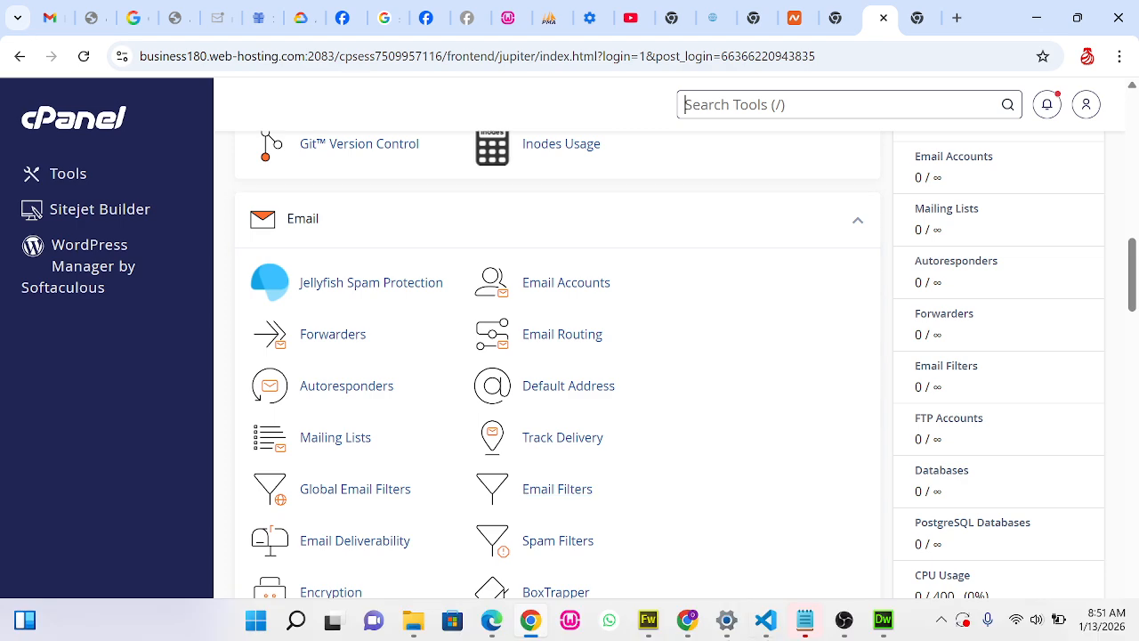
{"action": "left_click", "coordinate": [851, 625]}
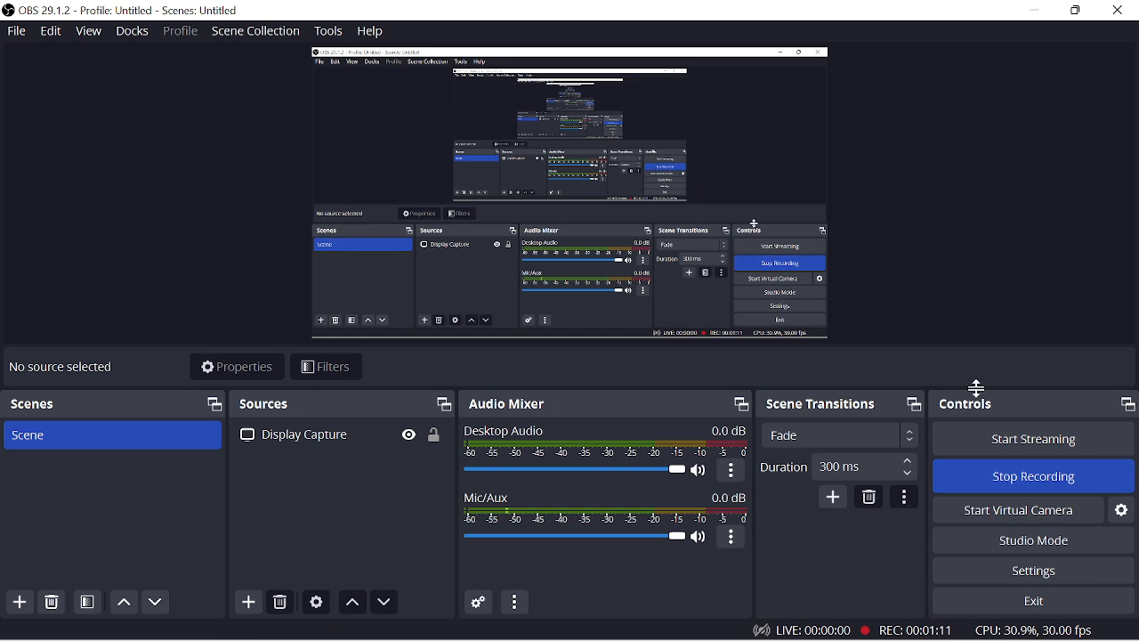
{"action": "left_click", "coordinate": [1037, 12]}
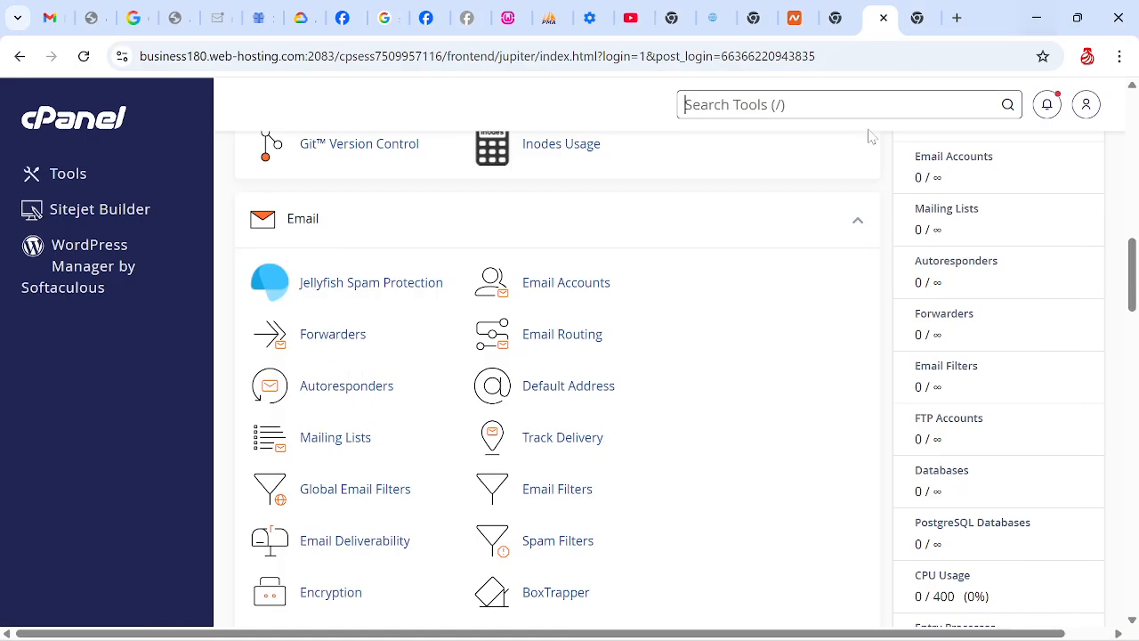
Open Manage My Databases and create a new database named "response" after the account prefix
{"action": "left_click_drag", "start_coordinate": [1135, 281], "coordinate": [1135, 331]}
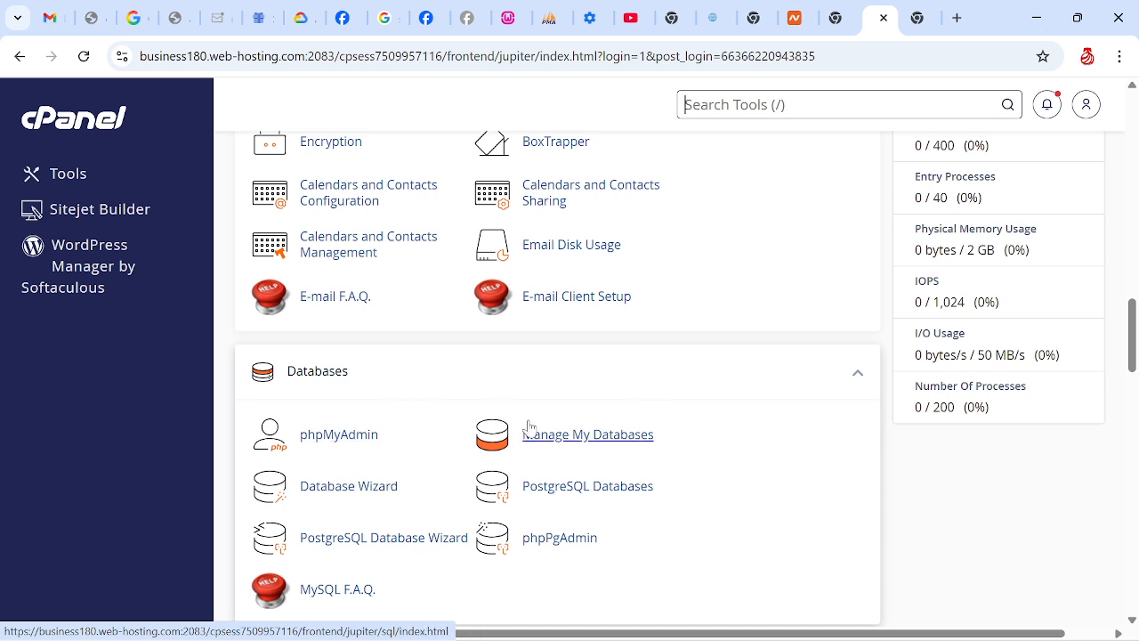
{"action": "left_click", "coordinate": [545, 442]}
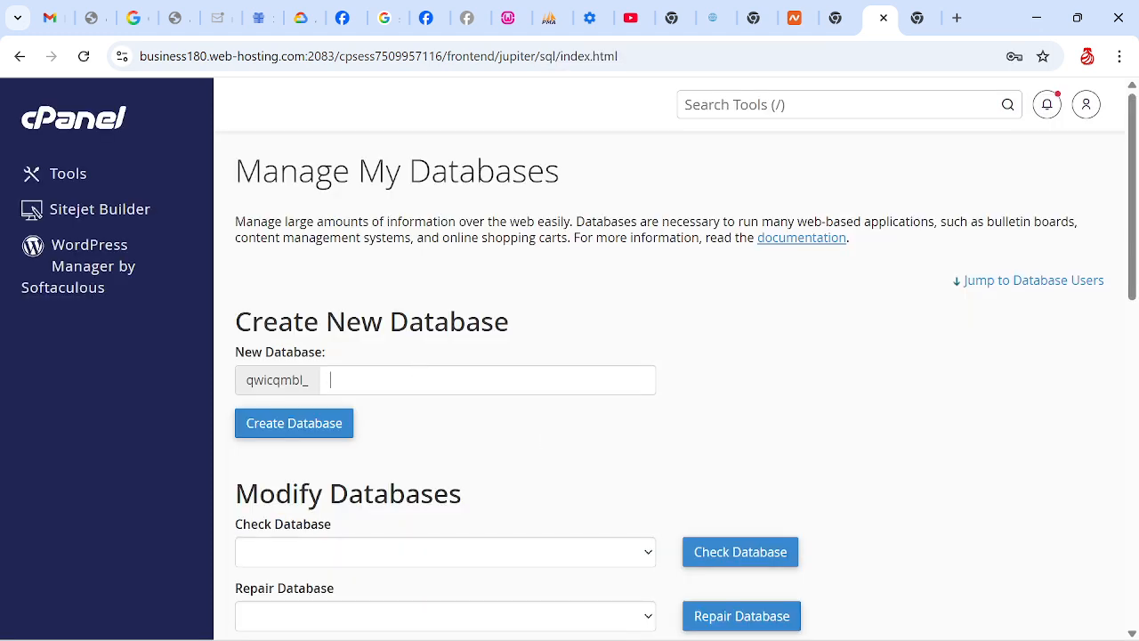
{"action": "scroll", "coordinate": [1135, 270], "scroll_direction": "down", "scroll_amount": 1}
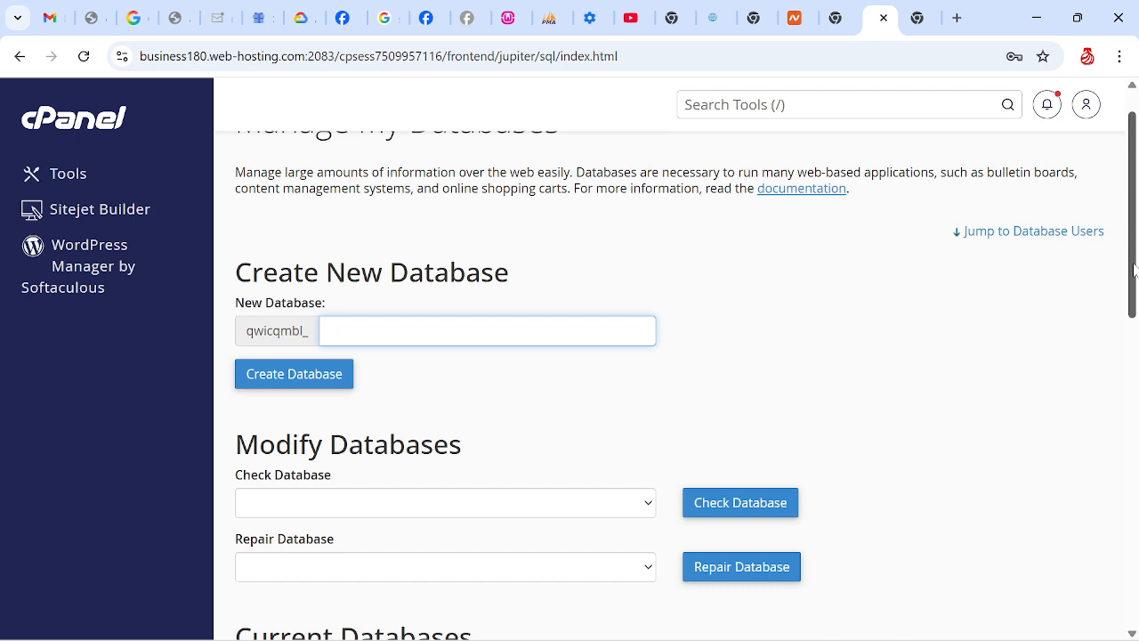
{"action": "type", "text": "response"}
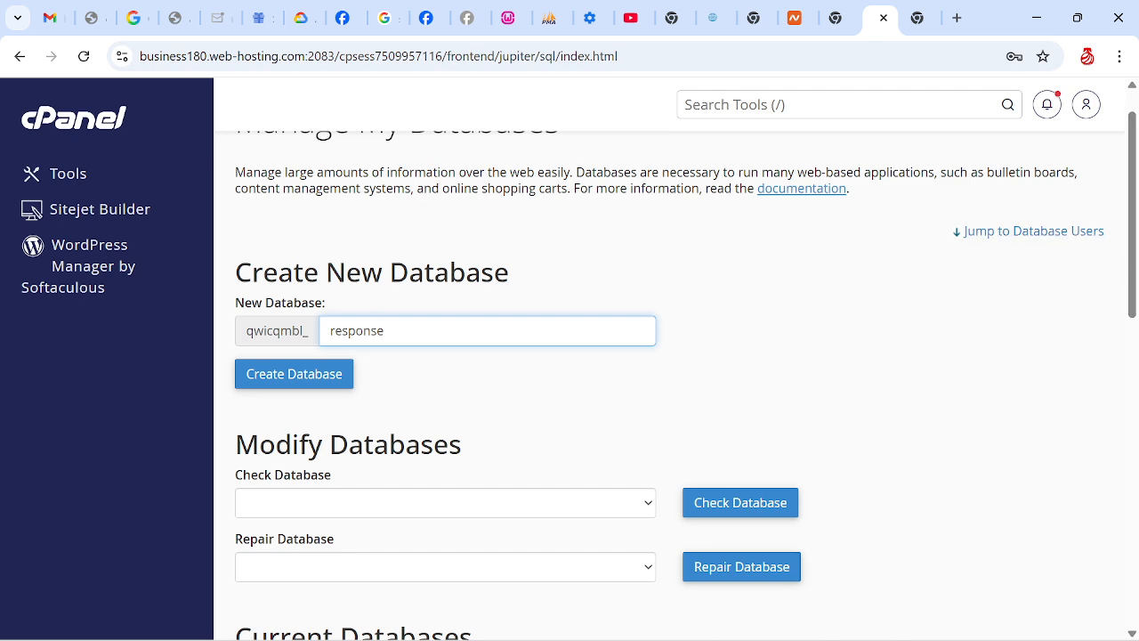
{"action": "left_click", "coordinate": [298, 377]}
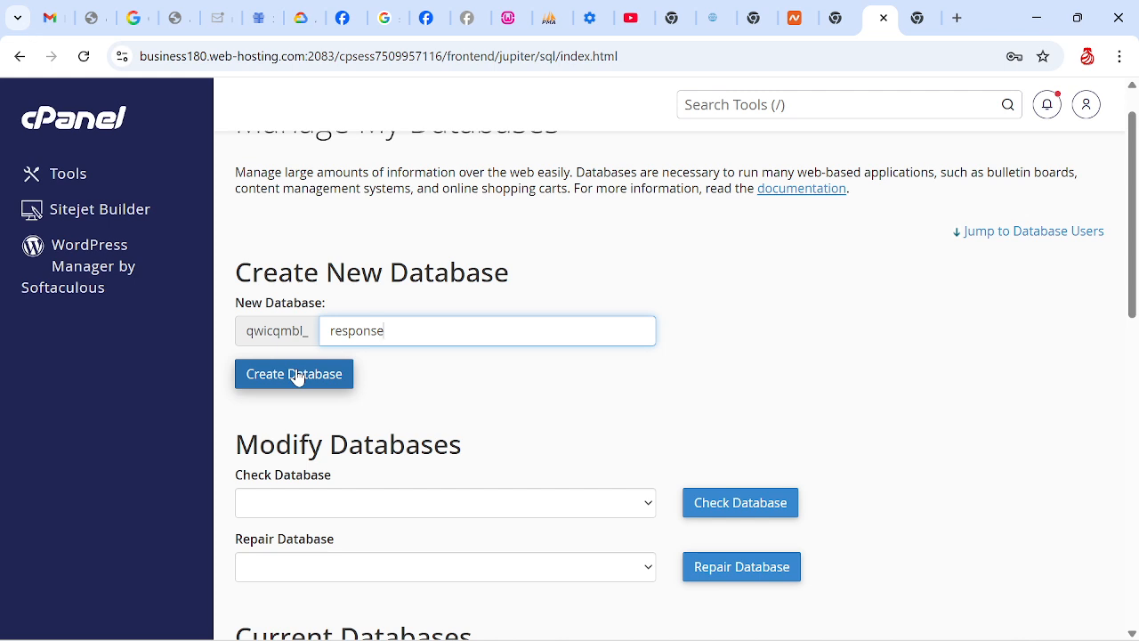
{"action": "left_click", "coordinate": [298, 377]}
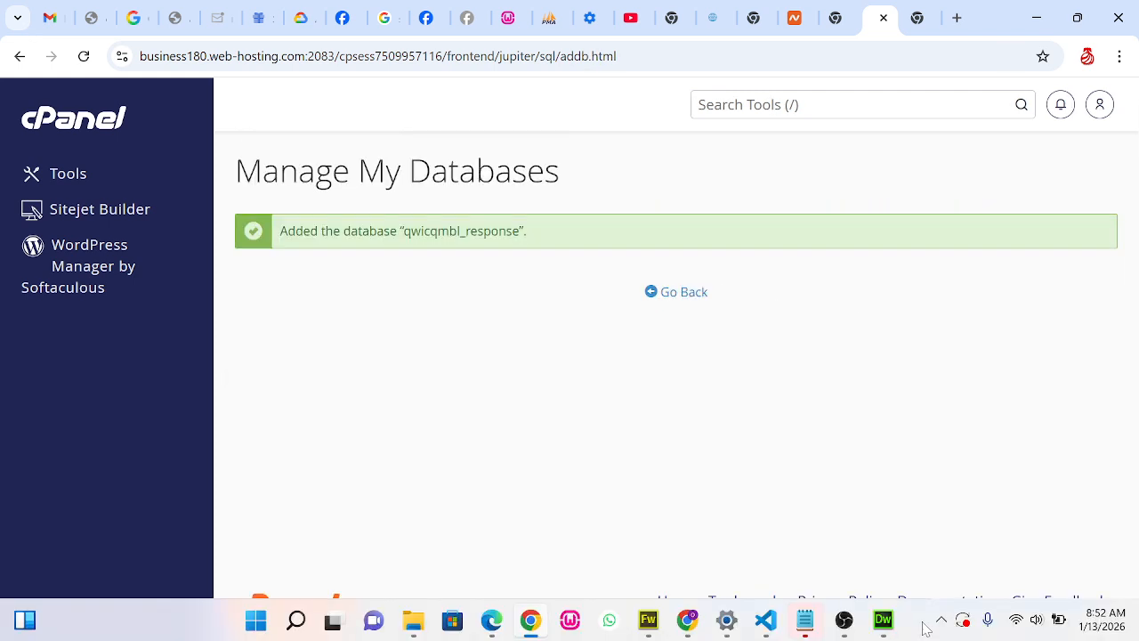
{"action": "left_click", "coordinate": [842, 633]}
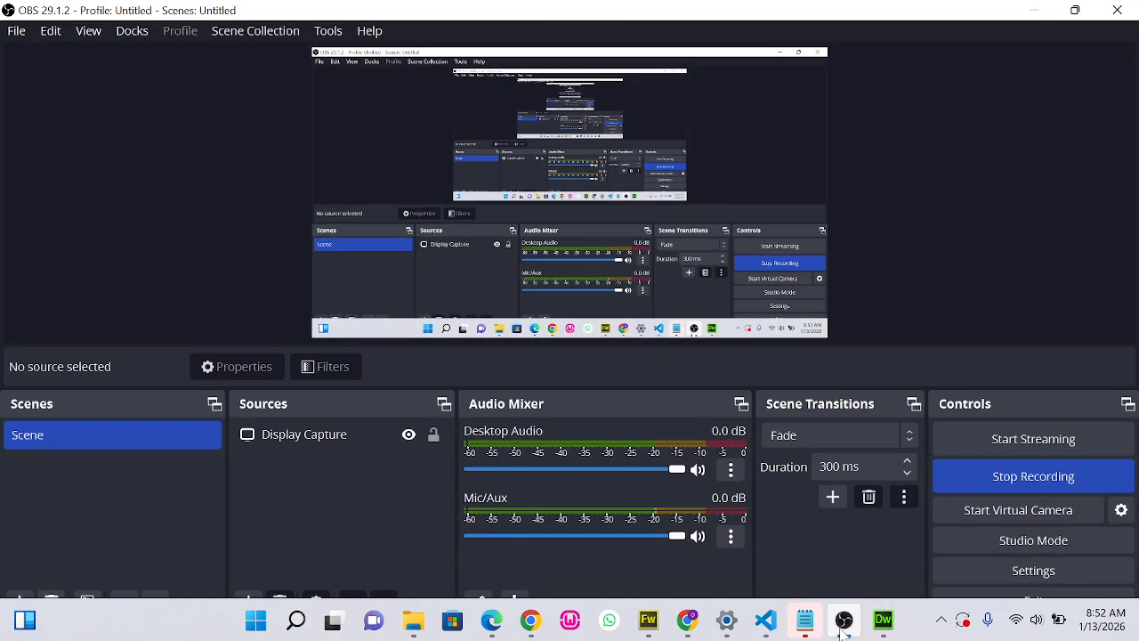
{"action": "left_click", "coordinate": [842, 632]}
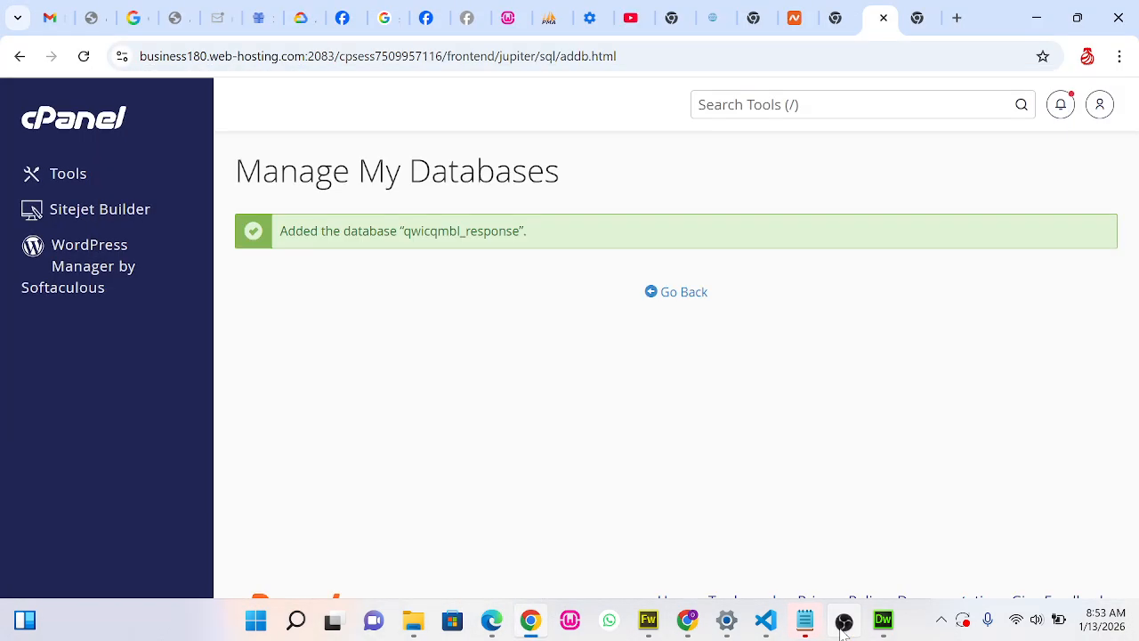
Return to the database management page and replace the prefilled username for the new database user with "task"
{"action": "left_click", "coordinate": [693, 307]}
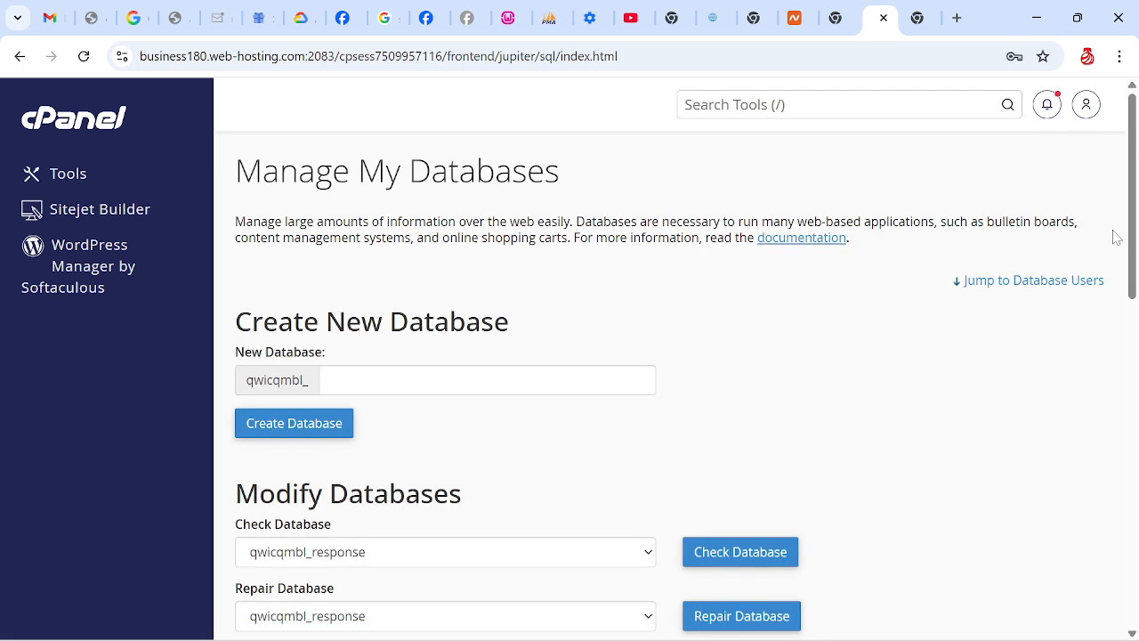
{"action": "left_click_drag", "start_coordinate": [1135, 233], "coordinate": [1136, 494]}
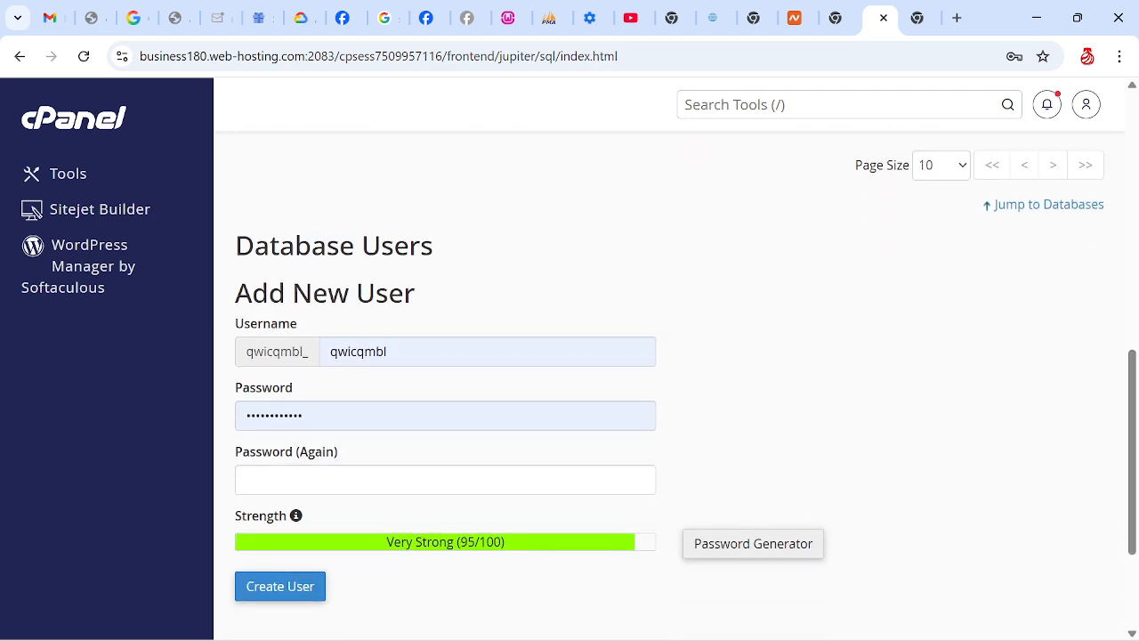
{"action": "left_click", "coordinate": [387, 351]}
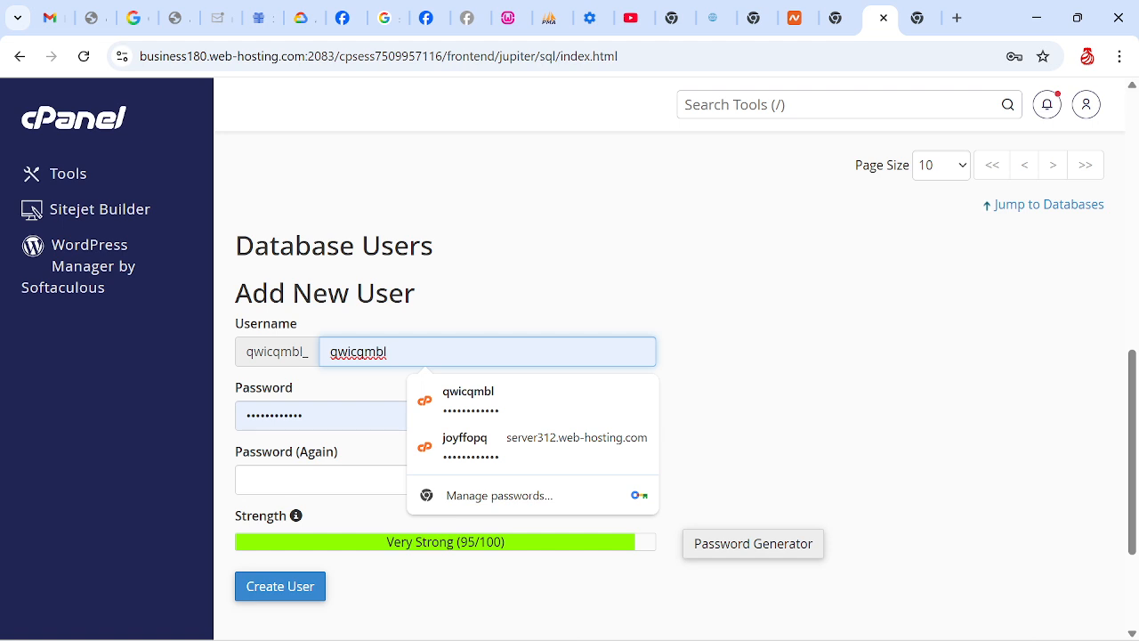
{"action": "key", "text": "BackSpace"}
{"action": "key", "text": "BackSpace"}
{"action": "key", "text": "BackSpace"}
{"action": "key", "text": "BackSpace"}
{"action": "key", "text": "BackSpace"}
{"action": "key", "text": "BackSpace"}
{"action": "key", "text": "BackSpace"}
{"action": "key", "text": "BackSpace"}
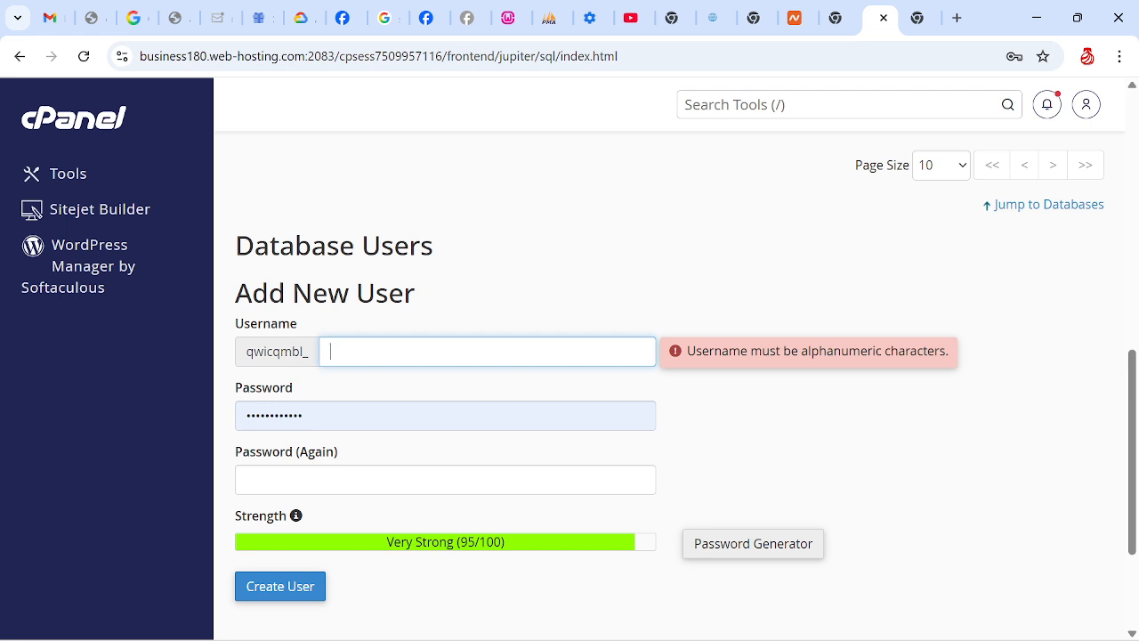
{"action": "type", "text": "task"}
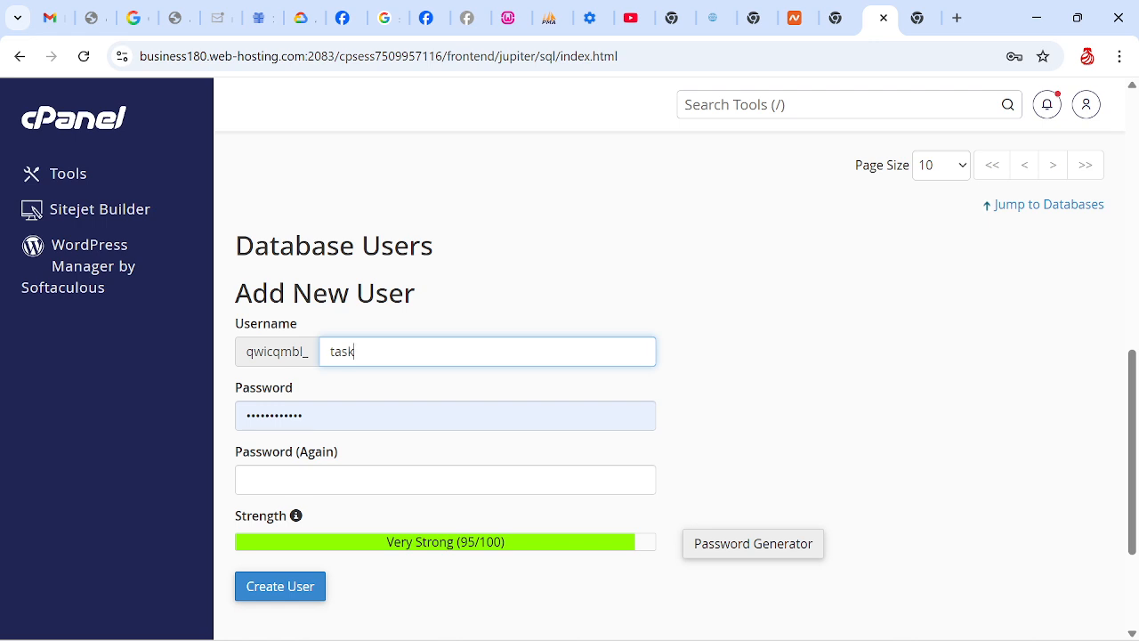
Replace the prefilled password of the new database user with a strong new password
{"action": "left_click_drag", "start_coordinate": [305, 415], "coordinate": [234, 415]}
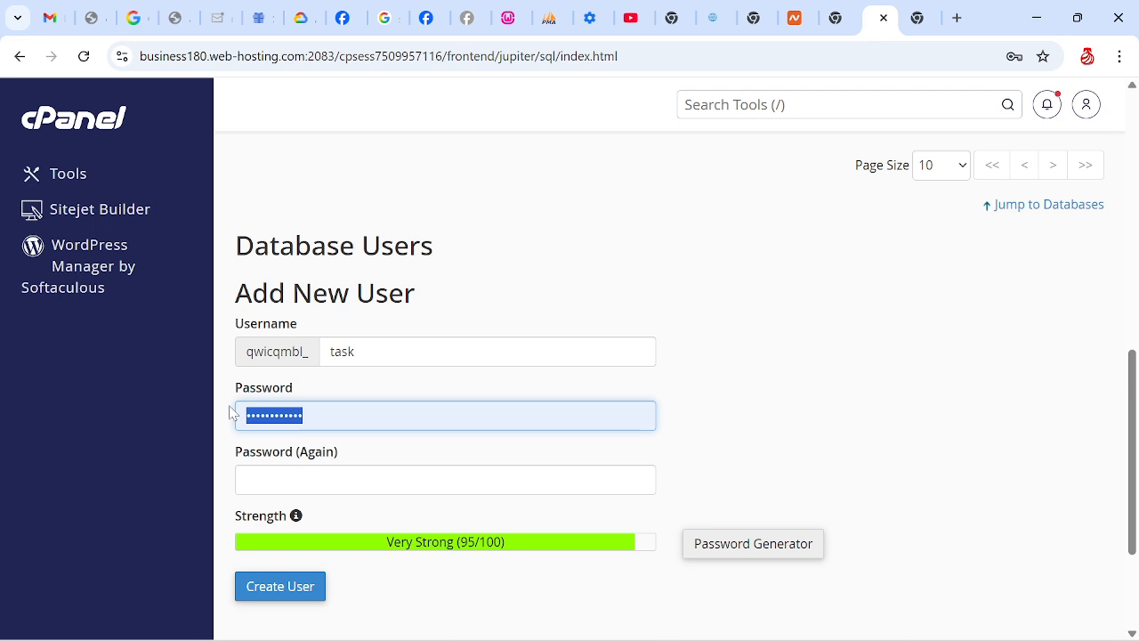
{"action": "key", "text": "BackSpace"}
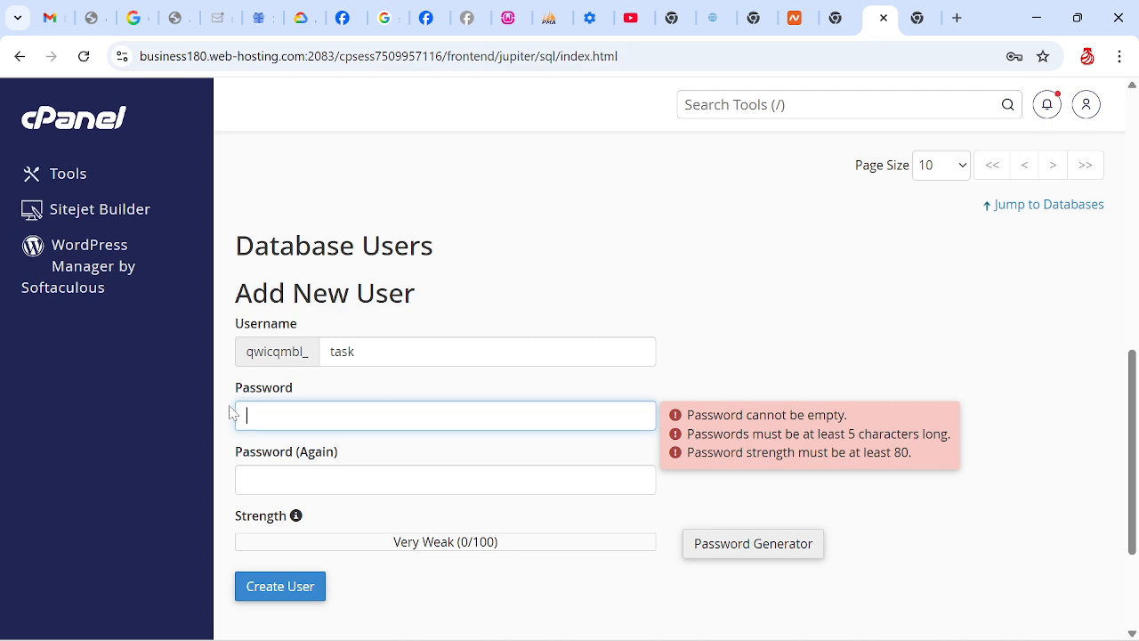
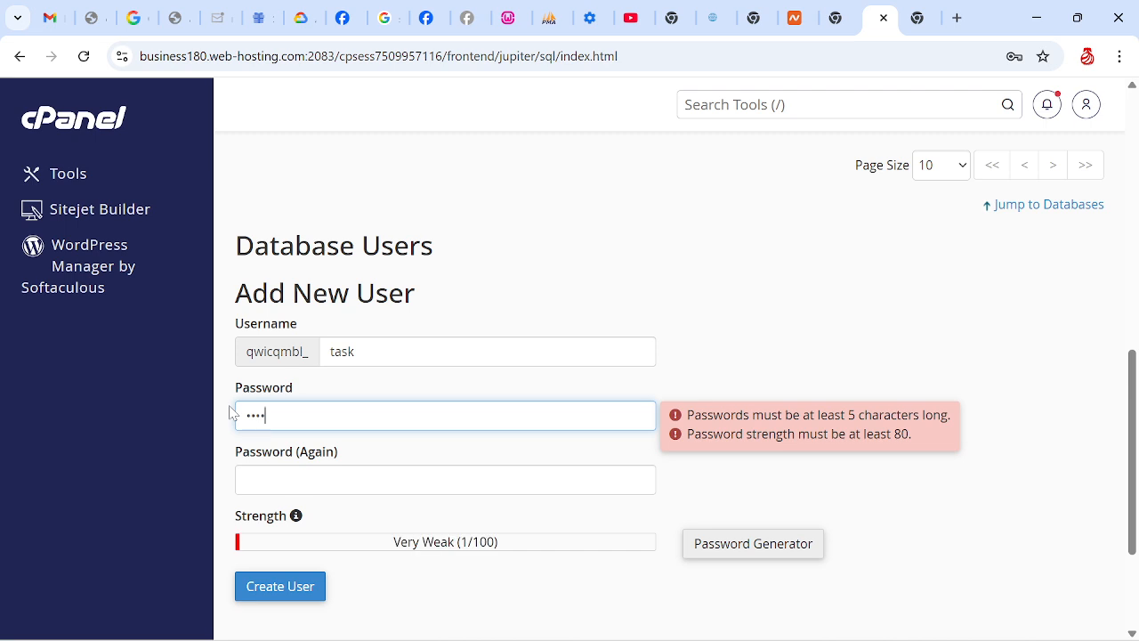
{"action": "key", "text": "BackSpace"}
{"action": "key", "text": "BackSpace"}
{"action": "key", "text": "BackSpace"}
{"action": "key", "text": "BackSpace"}
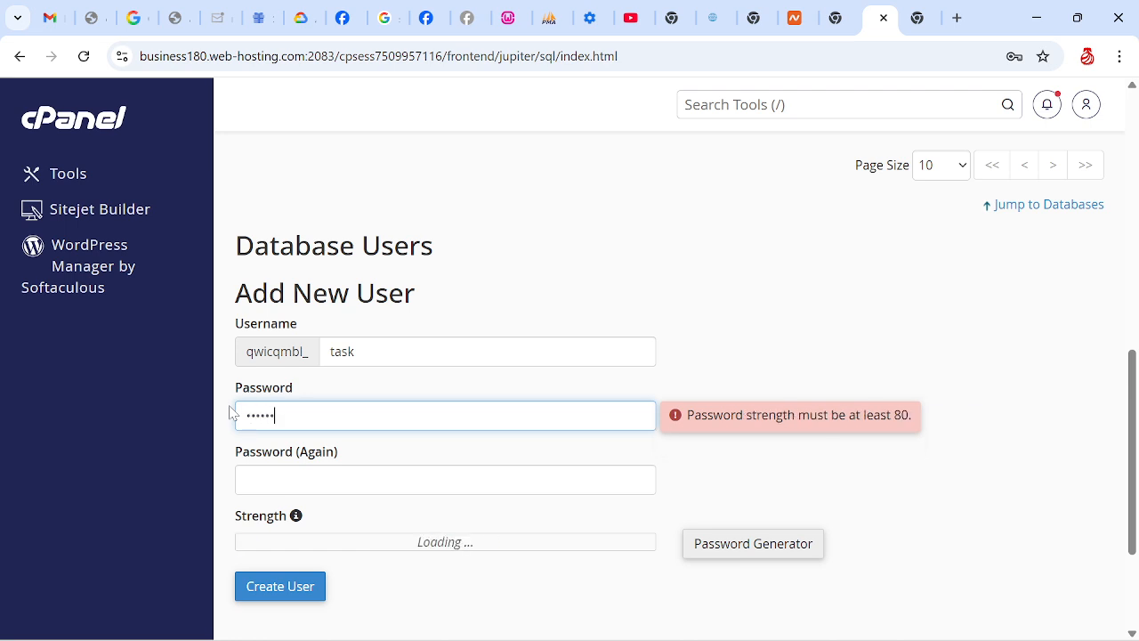
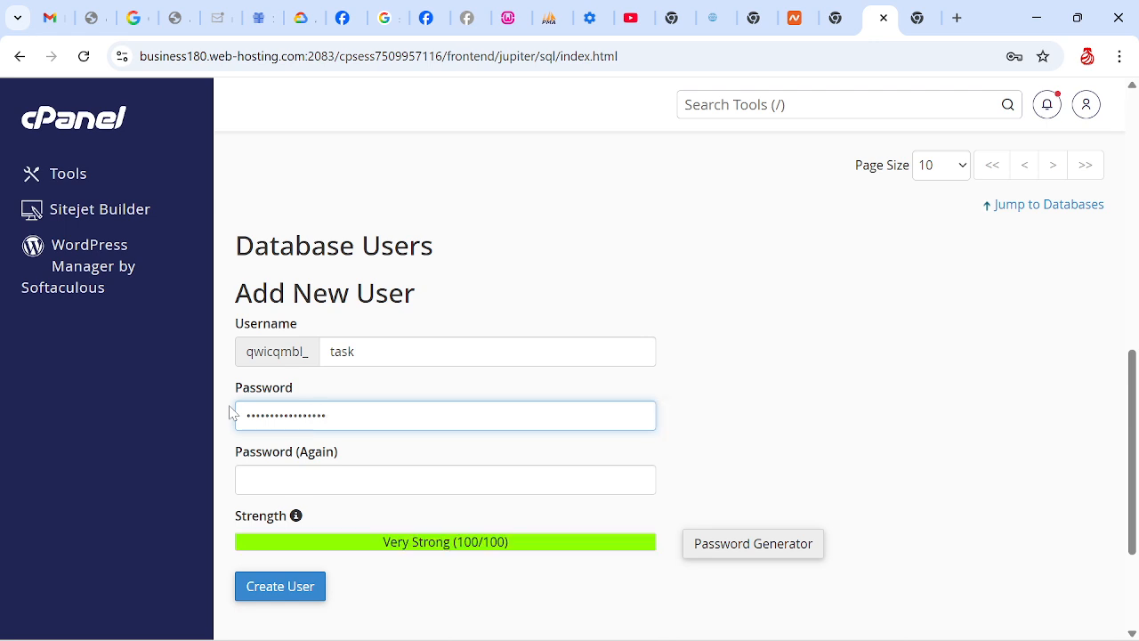
Repeat the new database user's password in the confirmation field
{"action": "left_click", "coordinate": [374, 480]}
{"action": "type", "text": "••••"}
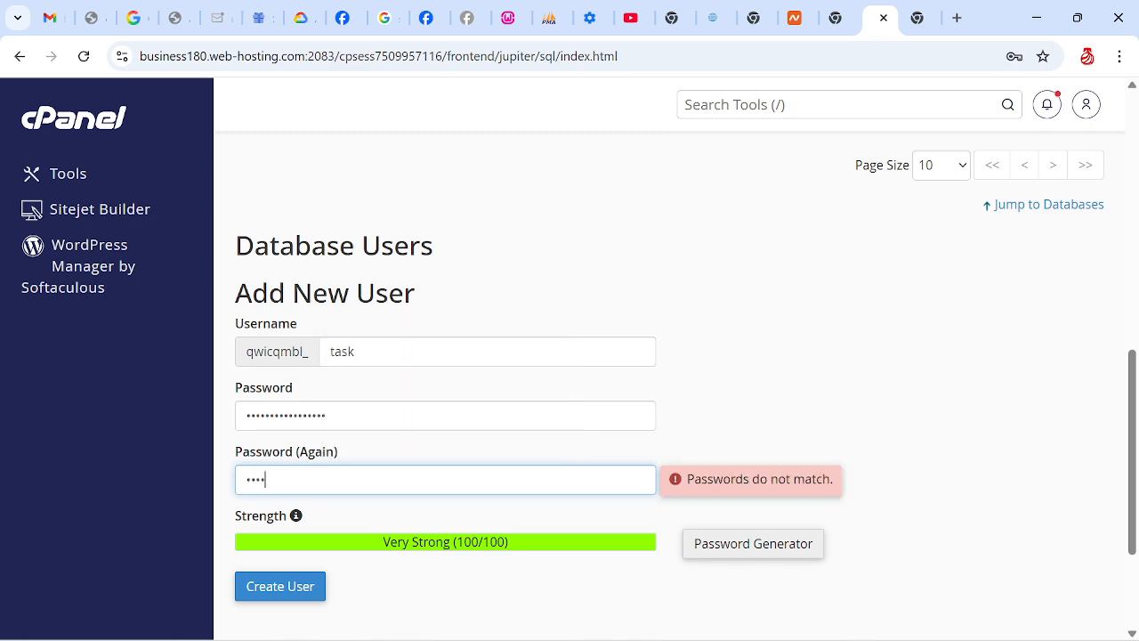
{"action": "type", "text": "•••••••••••••"}
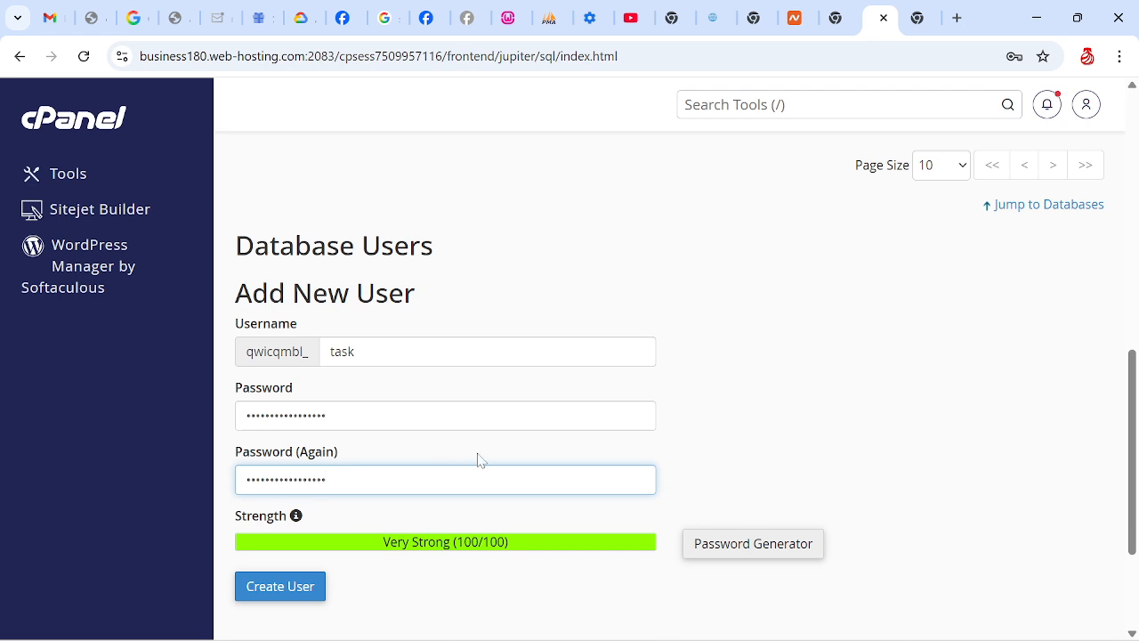
Create the database user and save its credentials in the browser before returning to the database management page
{"action": "left_click", "coordinate": [279, 594]}
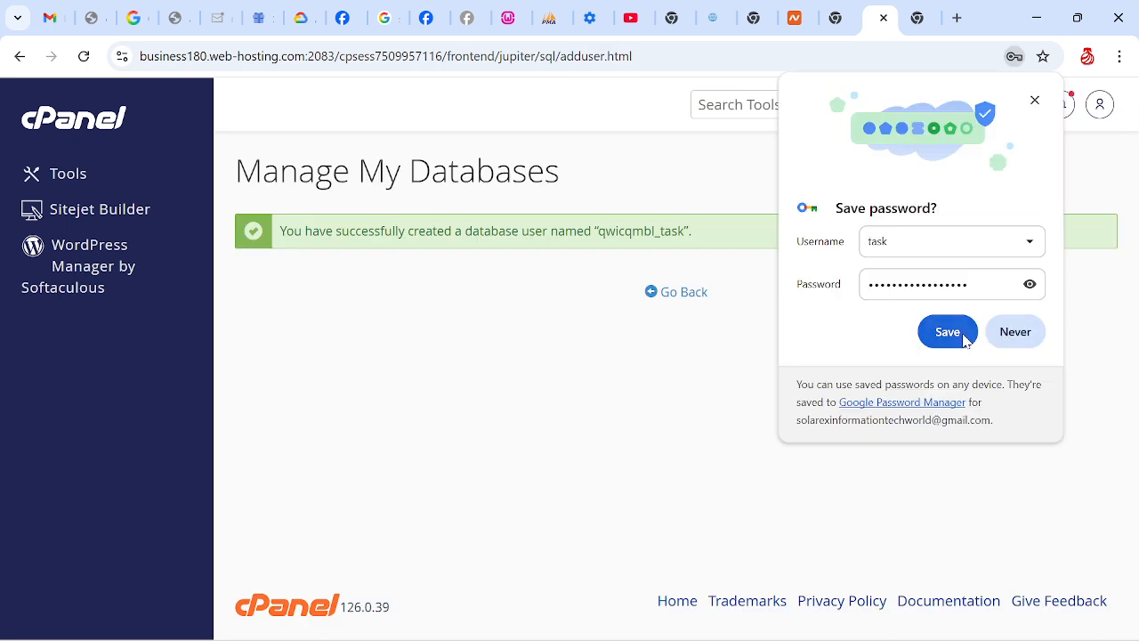
{"action": "left_click", "coordinate": [947, 332]}
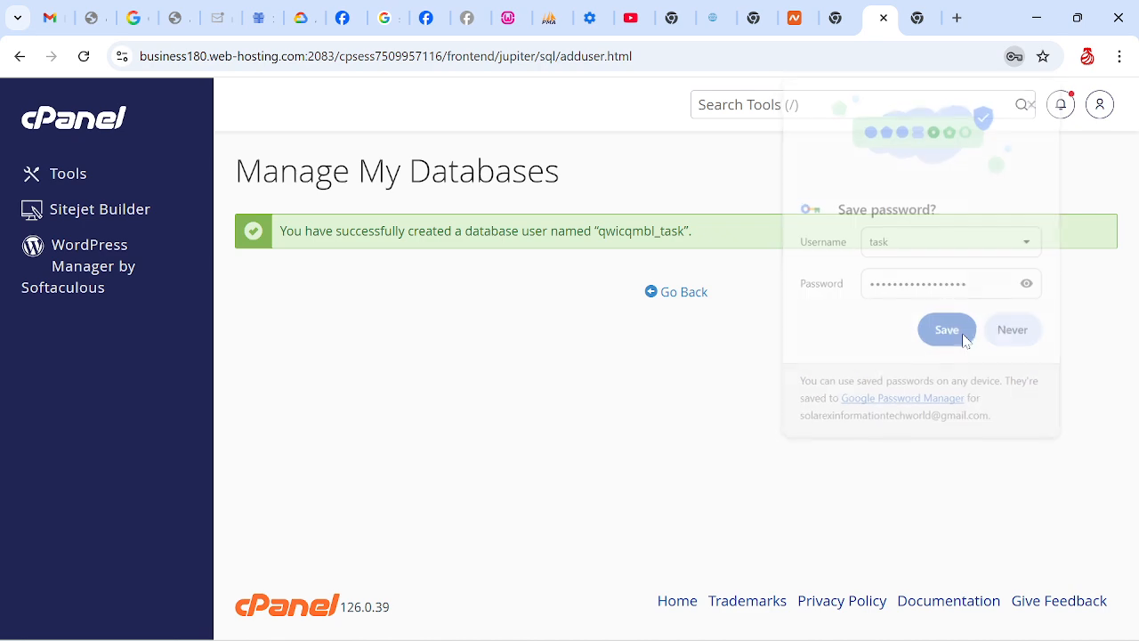
{"action": "left_click", "coordinate": [682, 296]}
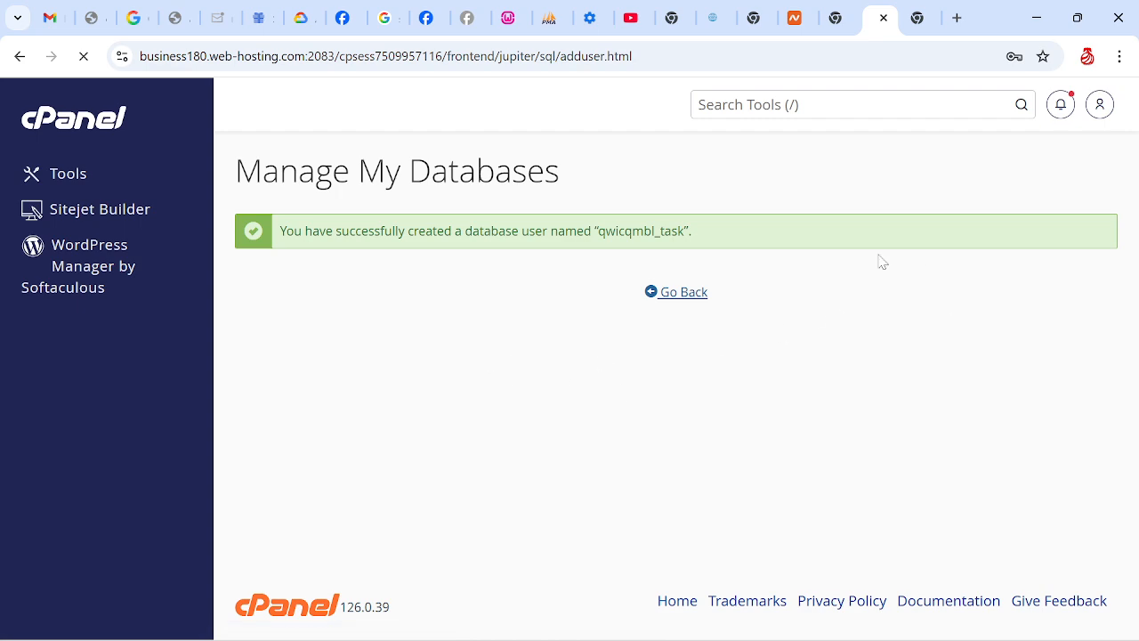
Add the "task" user to the "response" database
{"action": "left_click_drag", "start_coordinate": [1134, 253], "coordinate": [1135, 609]}
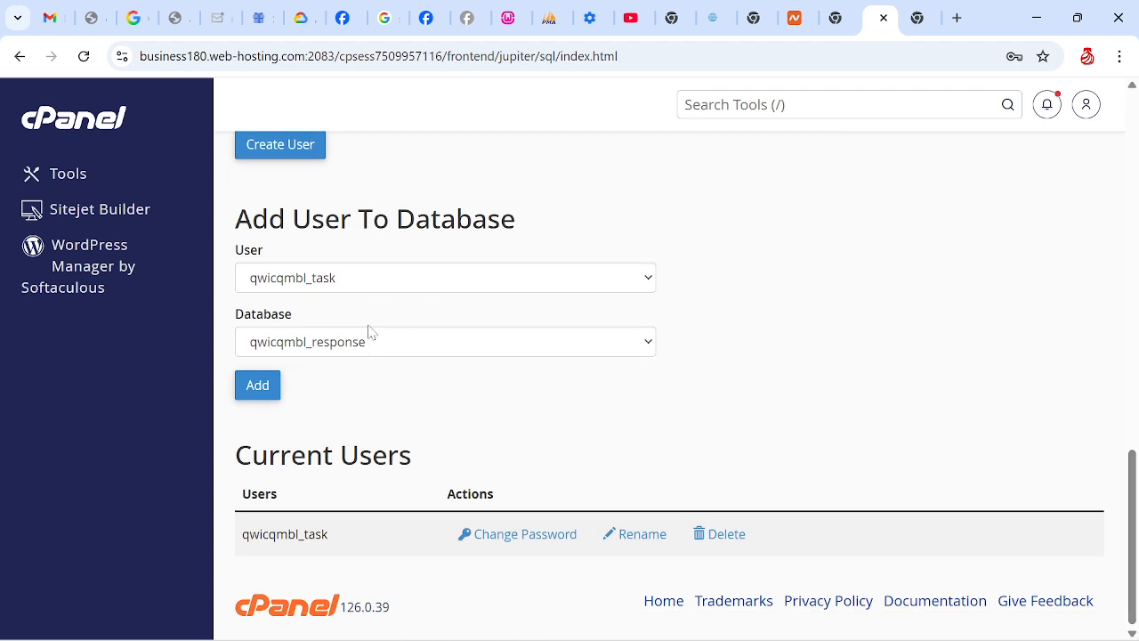
{"action": "left_click", "coordinate": [363, 281]}
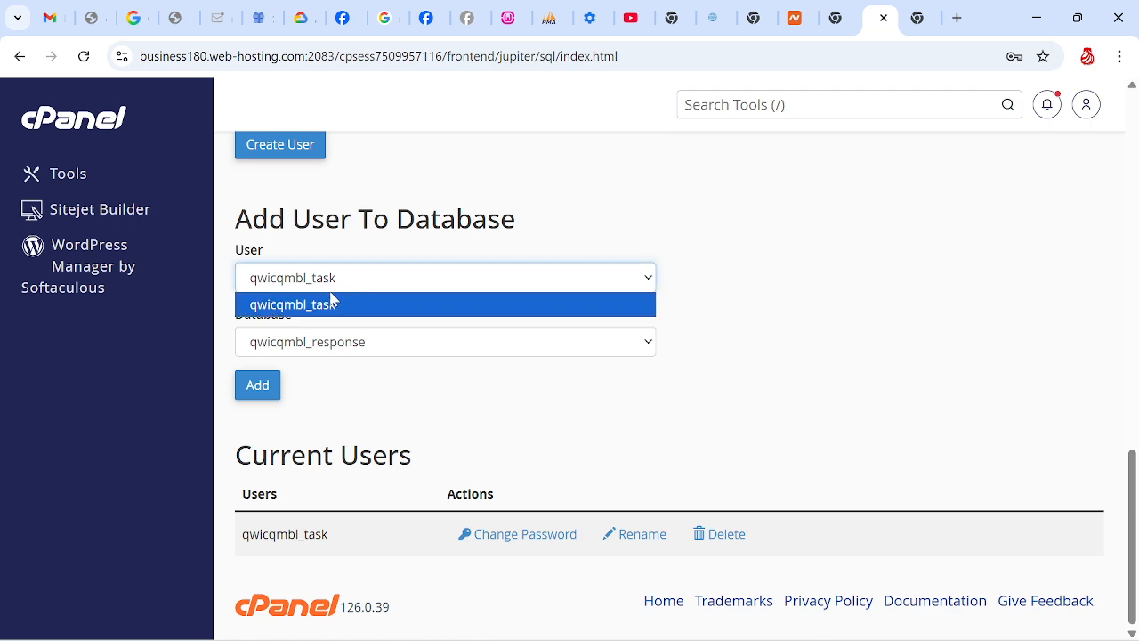
{"action": "left_click", "coordinate": [329, 304]}
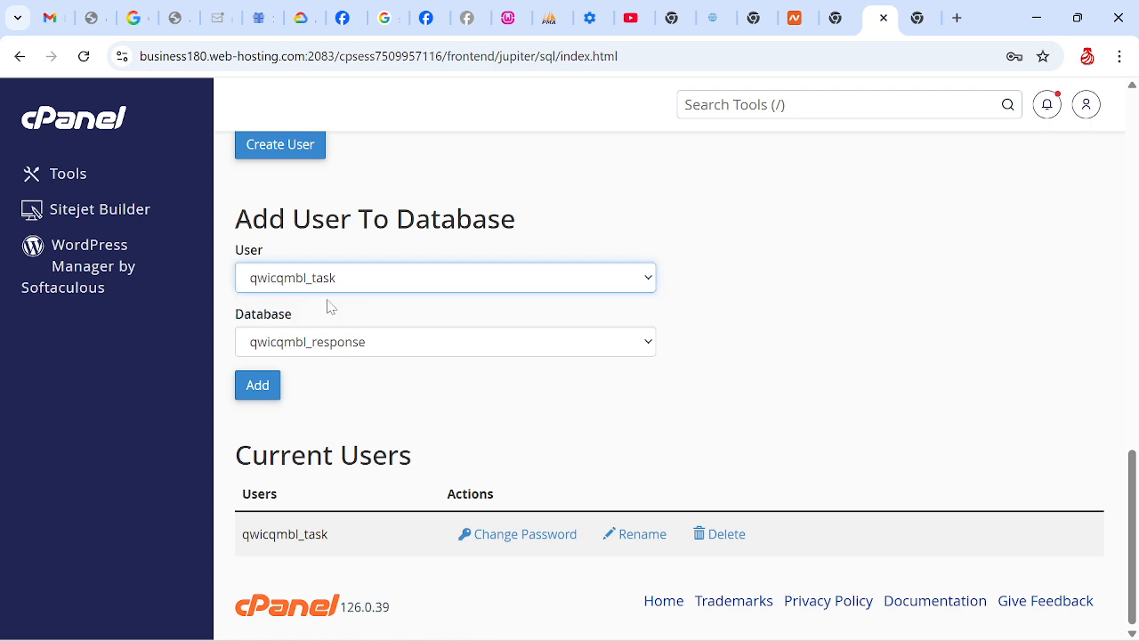
{"action": "left_click", "coordinate": [366, 342]}
{"action": "left_click", "coordinate": [367, 411]}
{"action": "left_click", "coordinate": [257, 386]}
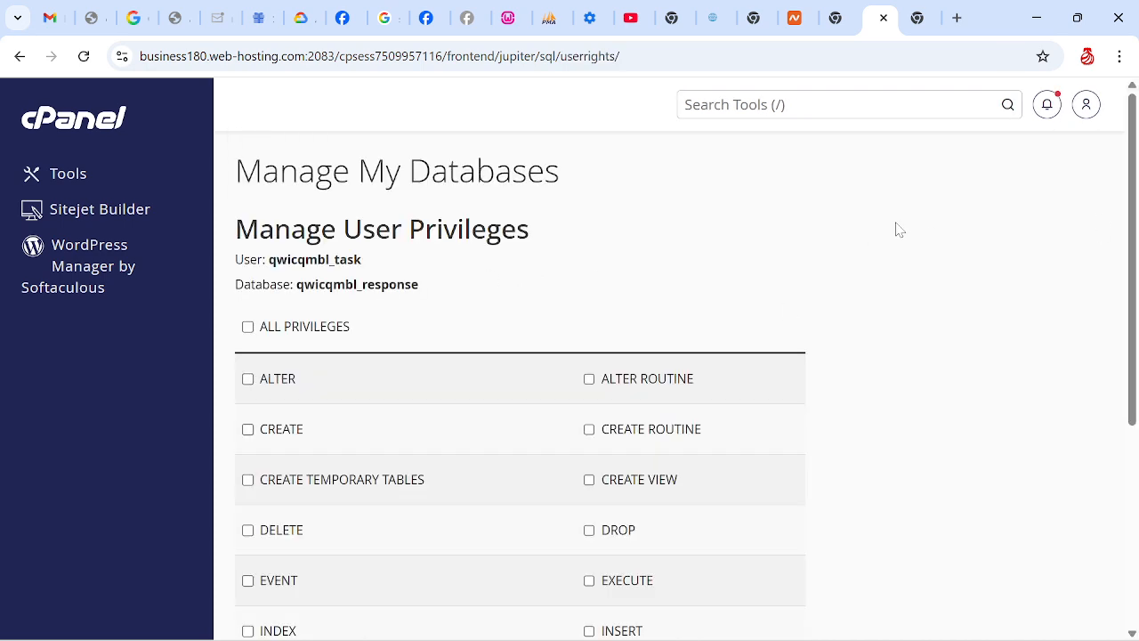
Grant the "task" user all privileges on the "response" database and apply the changes
{"action": "left_click", "coordinate": [247, 326]}
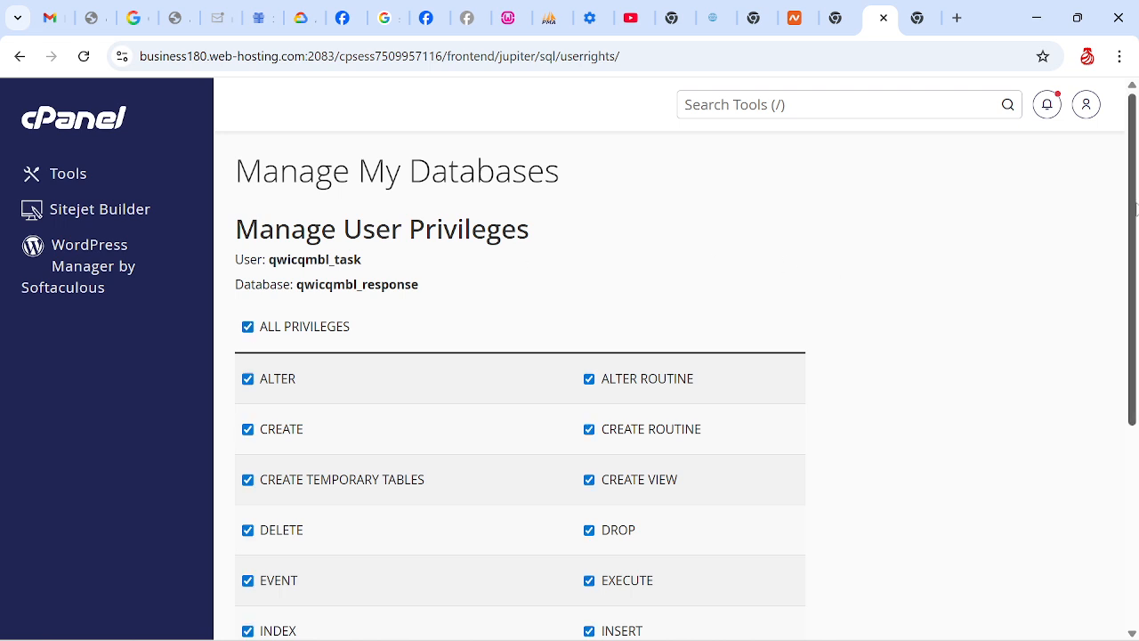
{"action": "left_click_drag", "start_coordinate": [1133, 213], "coordinate": [1137, 418]}
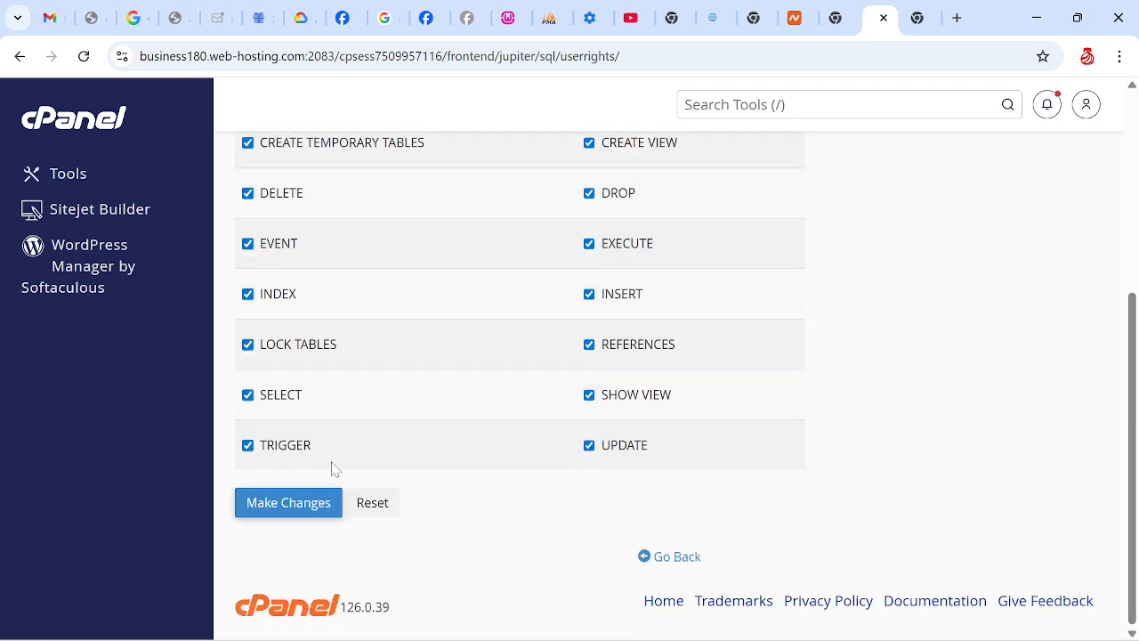
{"action": "left_click", "coordinate": [277, 513]}
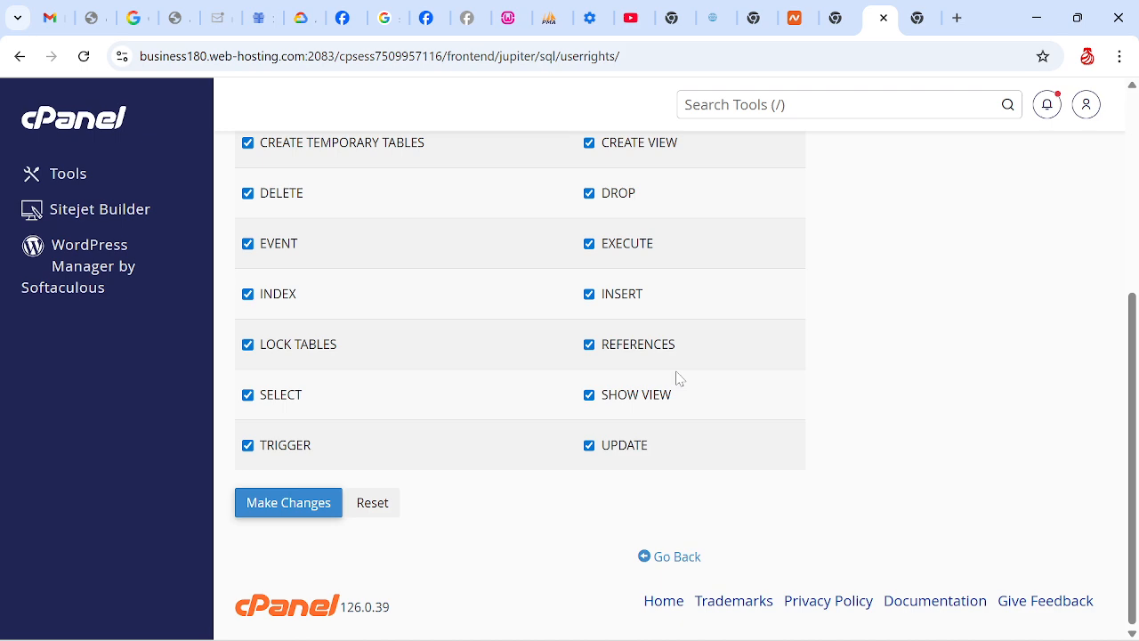
Switch to Dreamweaver, accept reloading the externally modified signup.php, and open sqlicon.php from the site files
{"action": "left_click", "coordinate": [1034, 22]}
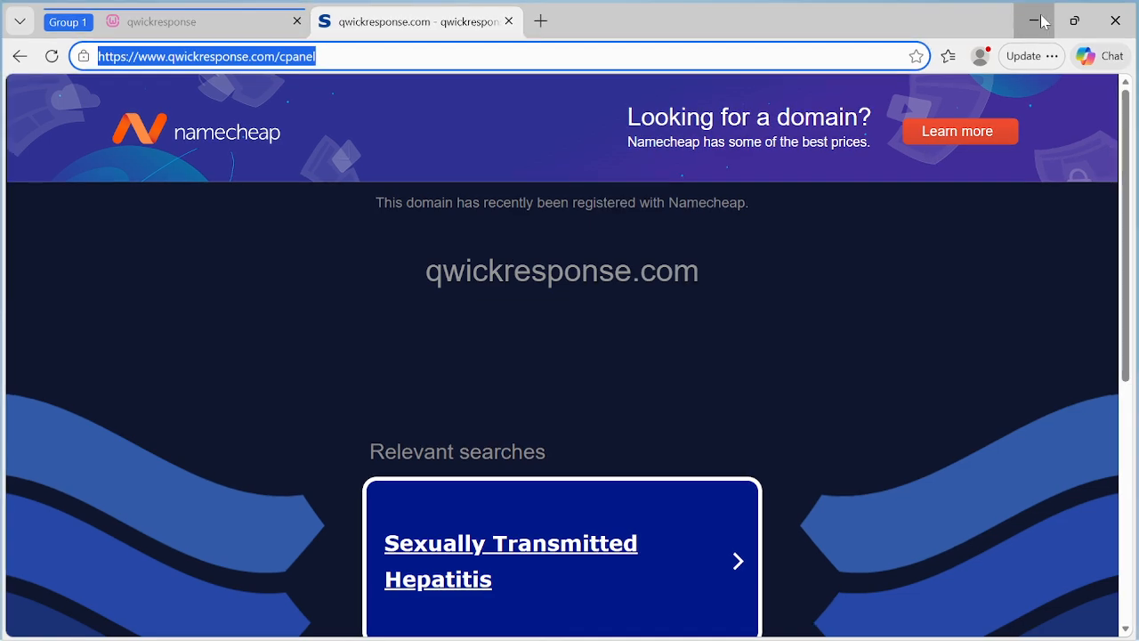
{"action": "left_click", "coordinate": [1043, 22]}
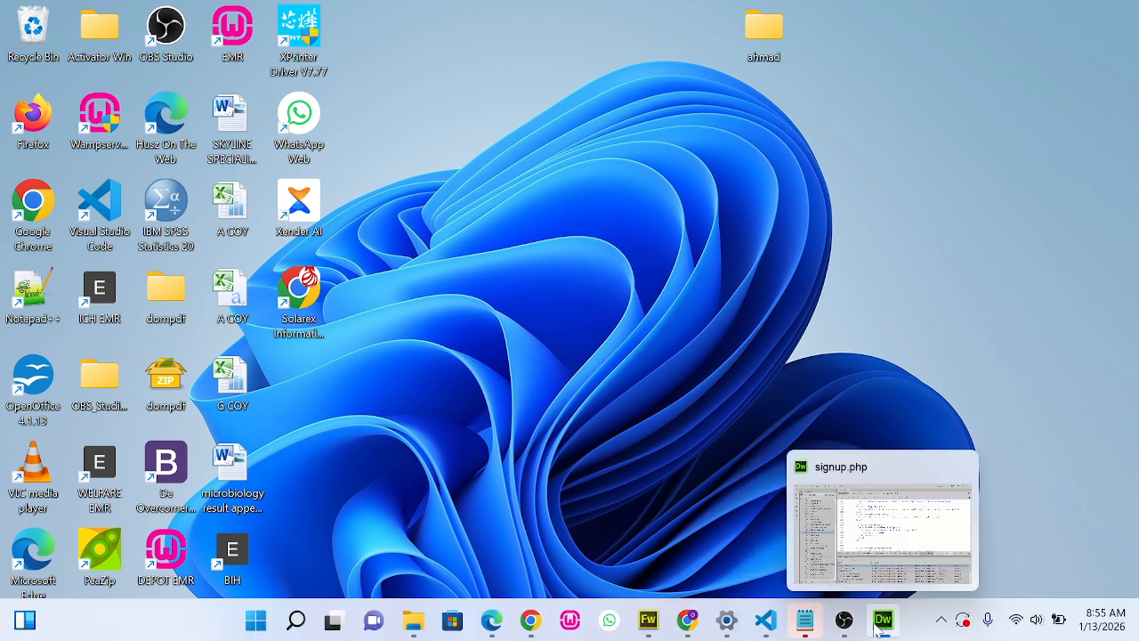
{"action": "left_click", "coordinate": [881, 622]}
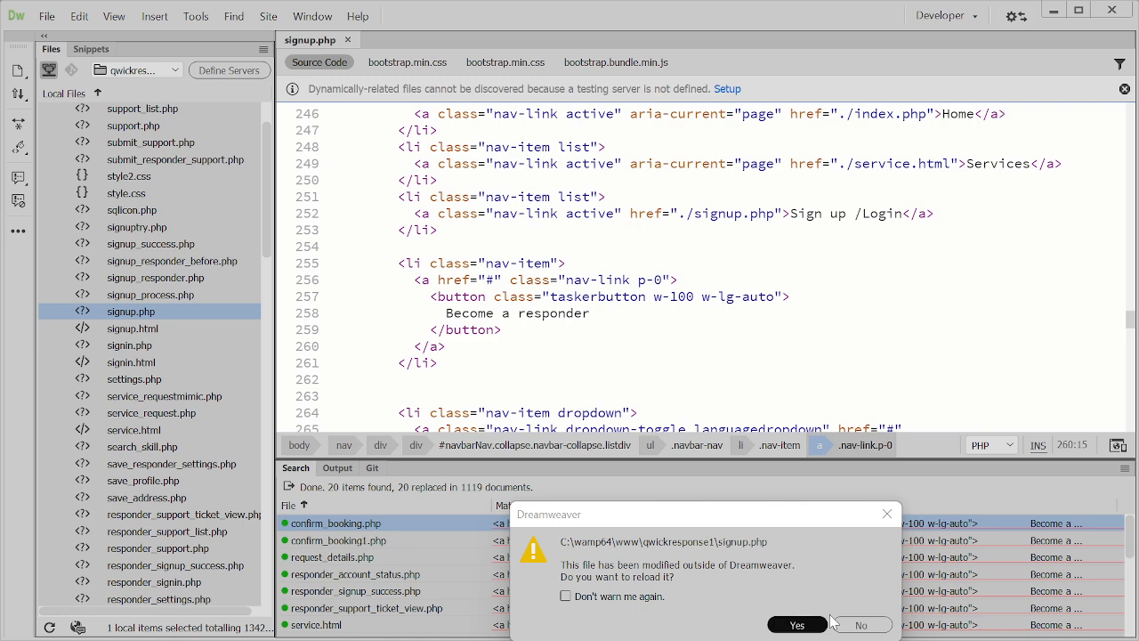
{"action": "left_click", "coordinate": [798, 626]}
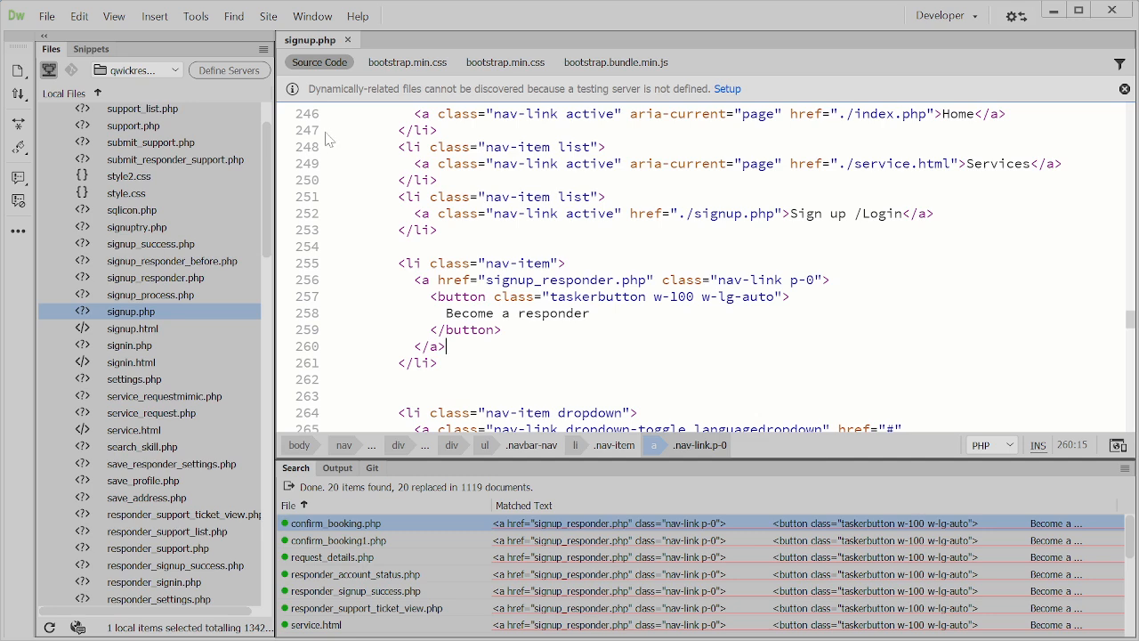
{"action": "mouse_move", "coordinate": [269, 168]}
{"action": "left_mouse_down"}
{"action": "mouse_move", "coordinate": [276, 119]}
{"action": "mouse_move", "coordinate": [277, 164]}
{"action": "left_mouse_up"}
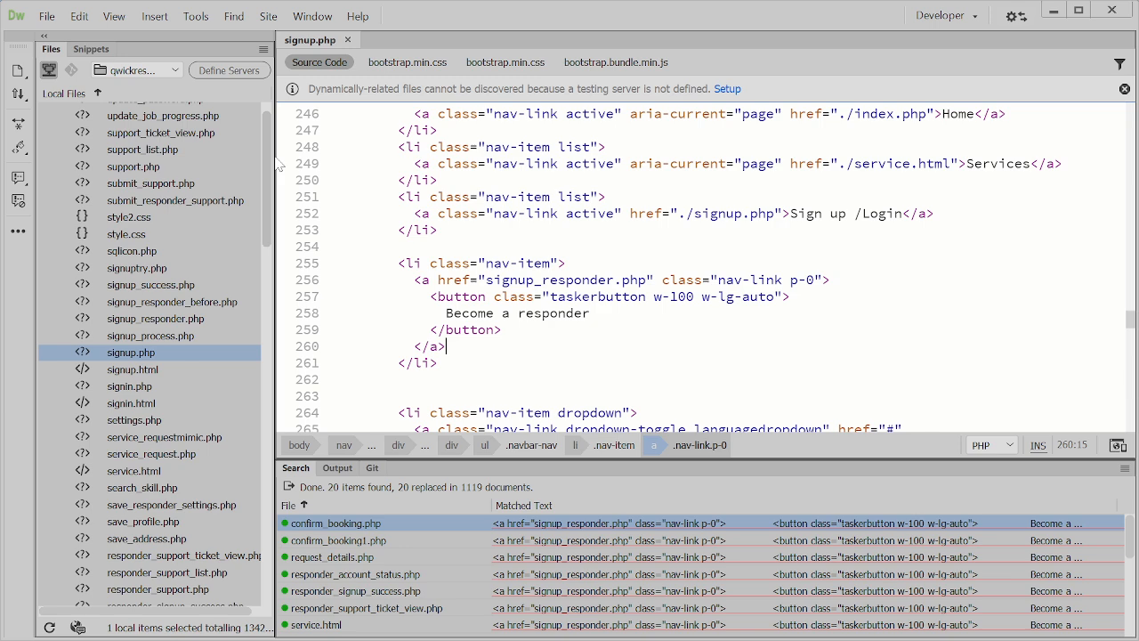
{"action": "double_click", "coordinate": [134, 254]}
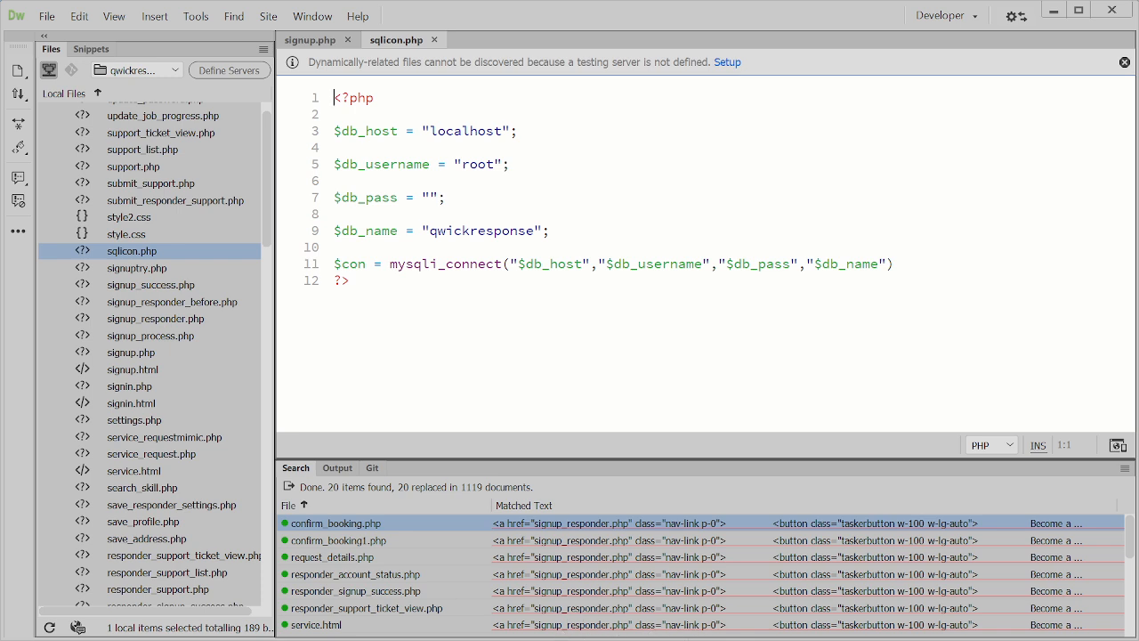
Return to the cPanel privileges page in Chrome and select the full database user name qwicqmbl_task
{"action": "left_click", "coordinate": [1053, 11]}
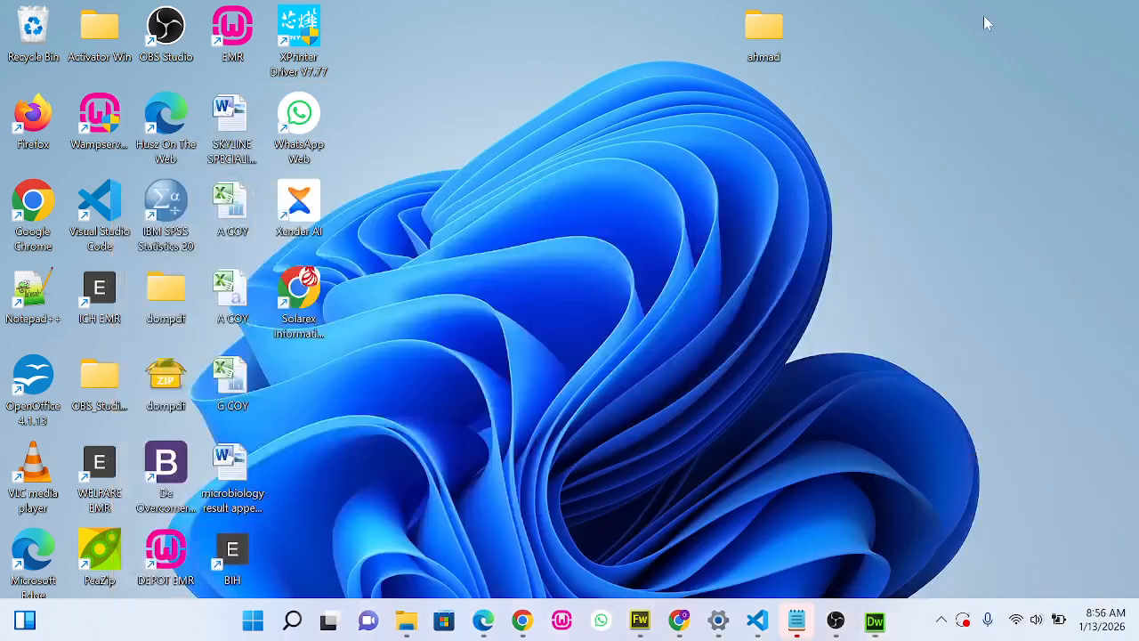
{"action": "left_click", "coordinate": [530, 620]}
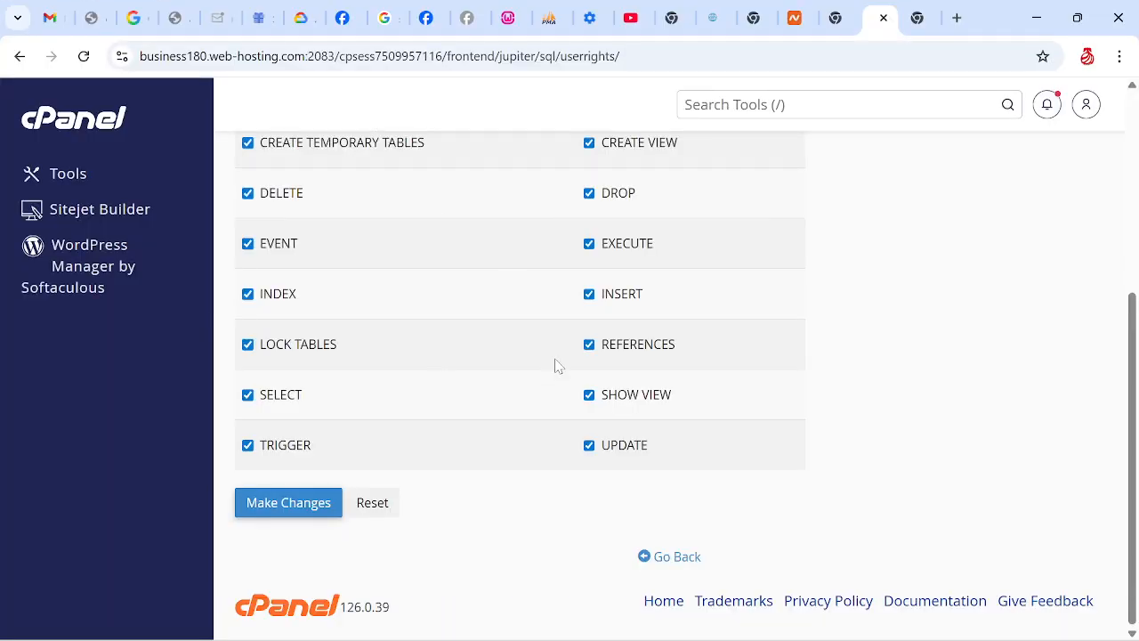
{"action": "left_click_drag", "start_coordinate": [1130, 326], "coordinate": [1128, 115]}
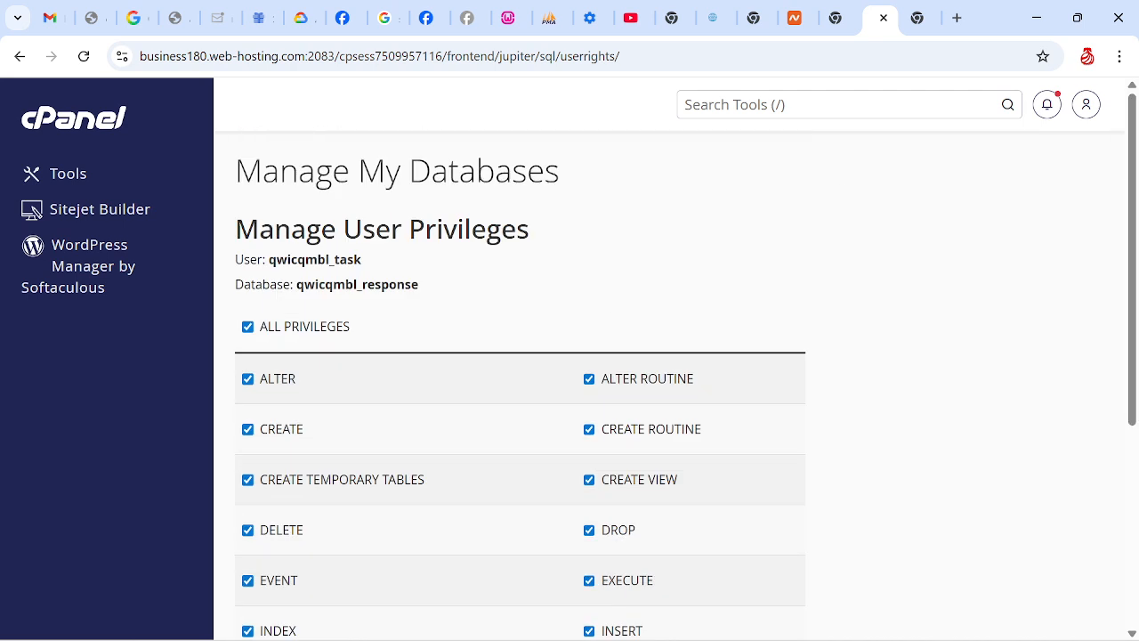
{"action": "left_click_drag", "start_coordinate": [363, 260], "coordinate": [268, 260]}
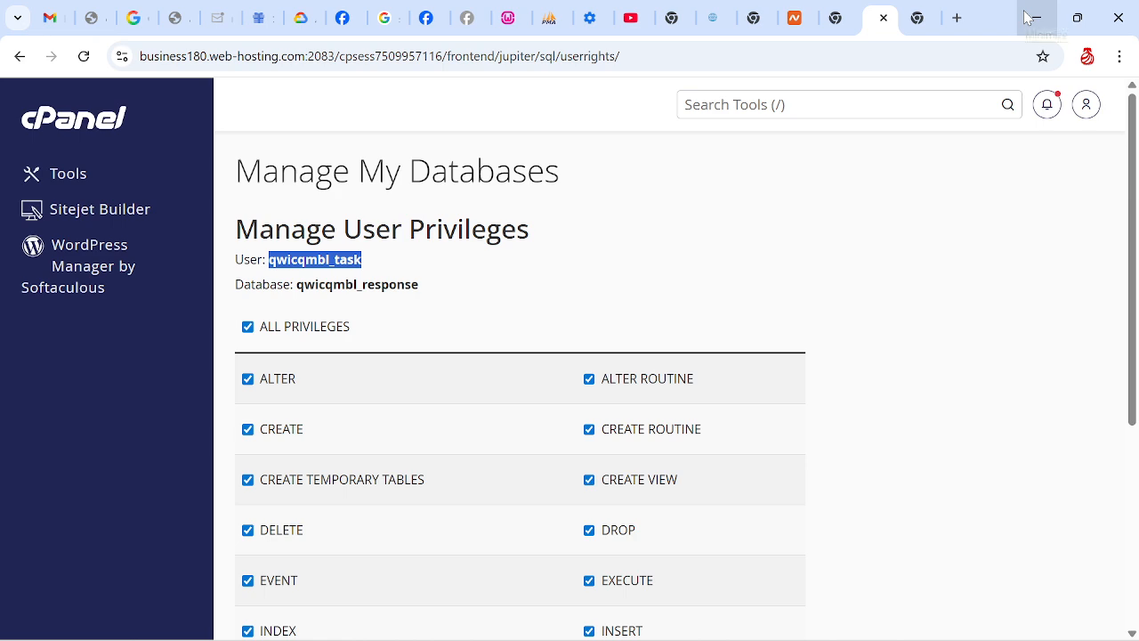
Delete the value root from the $db_username line of sqlicon.php in Dreamweaver, leaving the quotes empty
{"action": "mouse_move", "coordinate": [578, 638]}
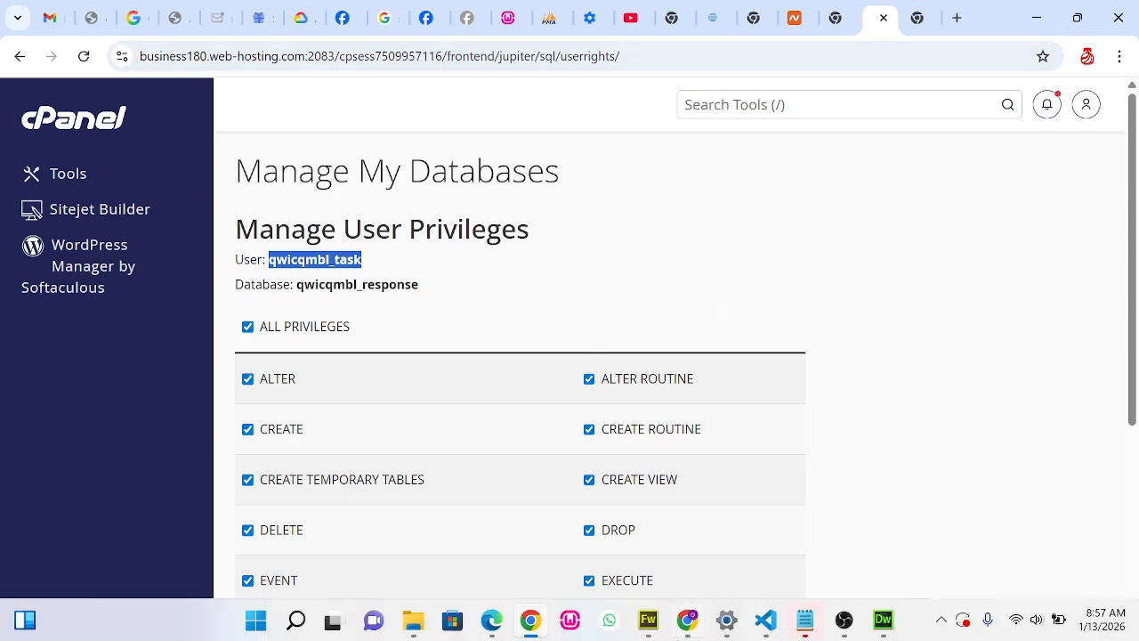
{"action": "left_click", "coordinate": [881, 623]}
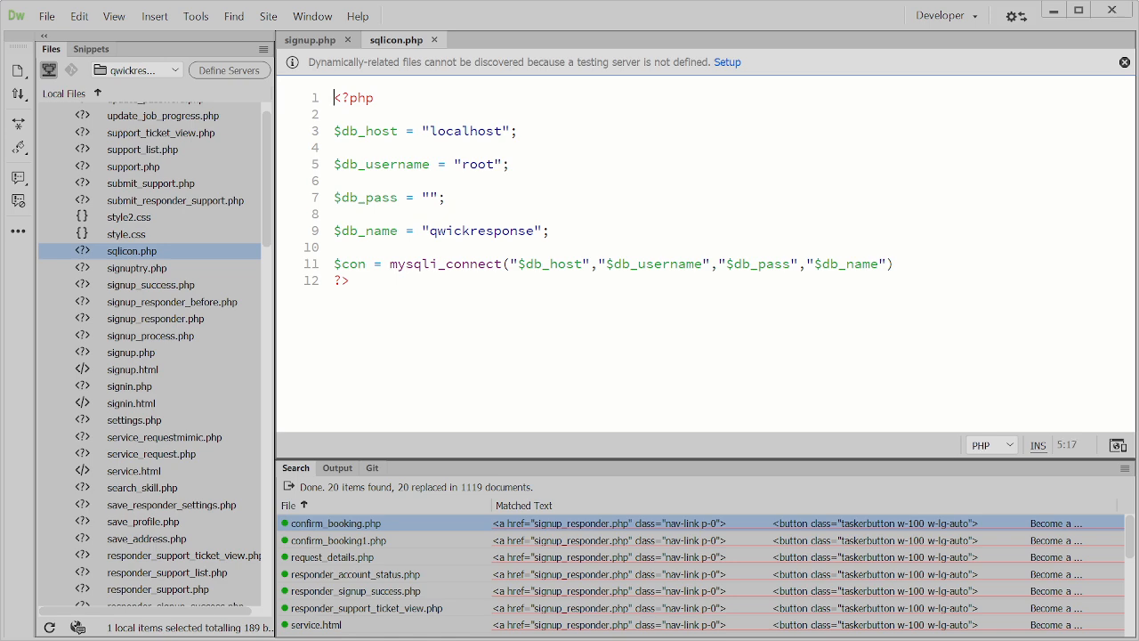
{"action": "left_click_drag", "start_coordinate": [462, 165], "coordinate": [495, 165]}
{"action": "key", "text": "ctrl+z"}
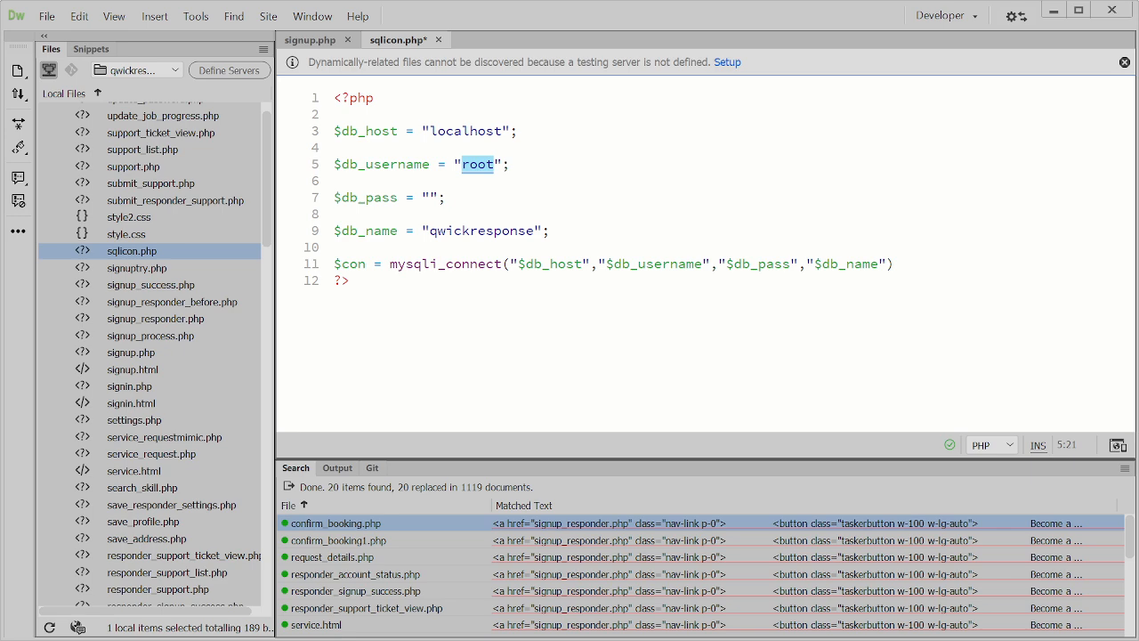
{"action": "left_click", "coordinate": [542, 231]}
{"action": "left_click", "coordinate": [334, 147]}
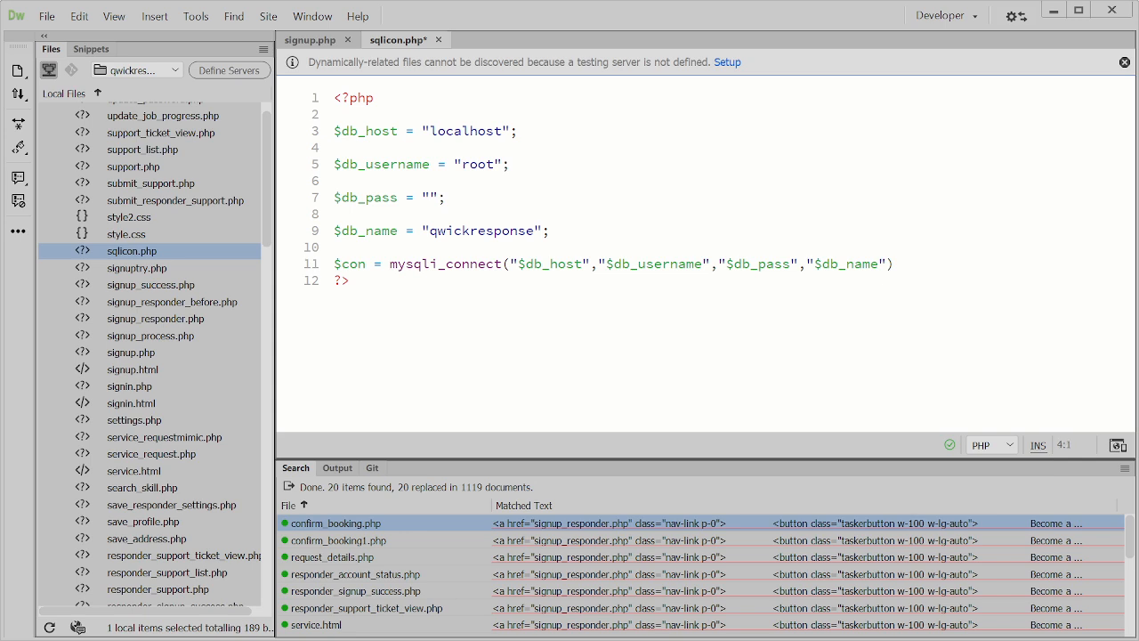
{"action": "left_click", "coordinate": [495, 165]}
{"action": "key", "text": "BackSpace"}
{"action": "key", "text": "BackSpace"}
{"action": "left_click", "coordinate": [1054, 13]}
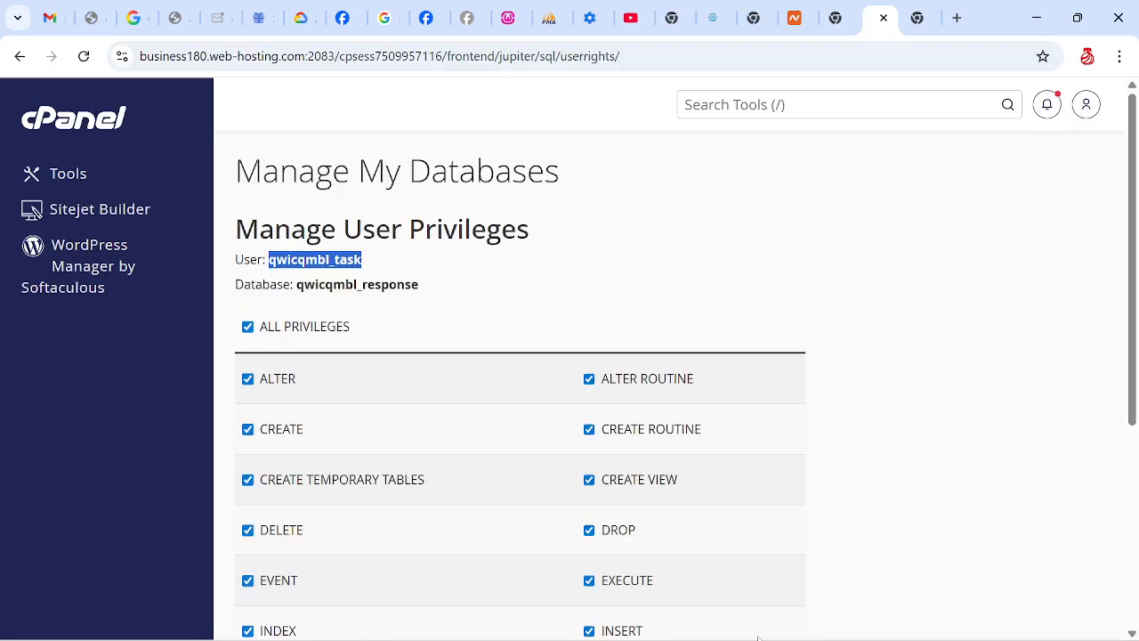
{"action": "right_click", "coordinate": [347, 265]}
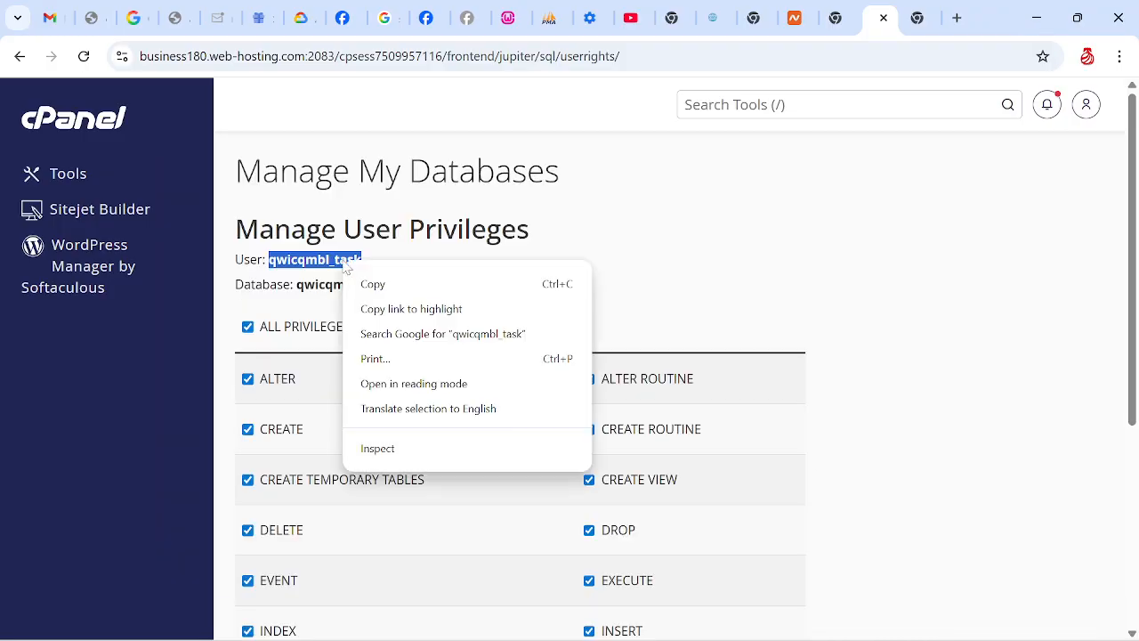
{"action": "left_click", "coordinate": [372, 284]}
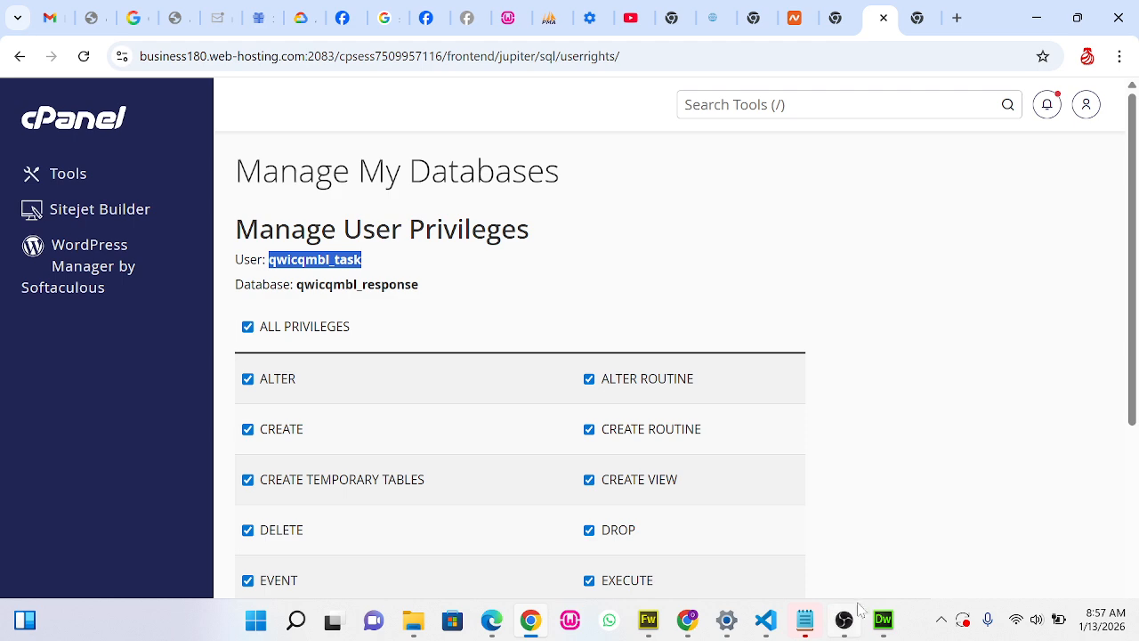
Save sqlicon.php in Dreamweaver and return to the cPanel window
{"action": "left_click", "coordinate": [881, 620]}
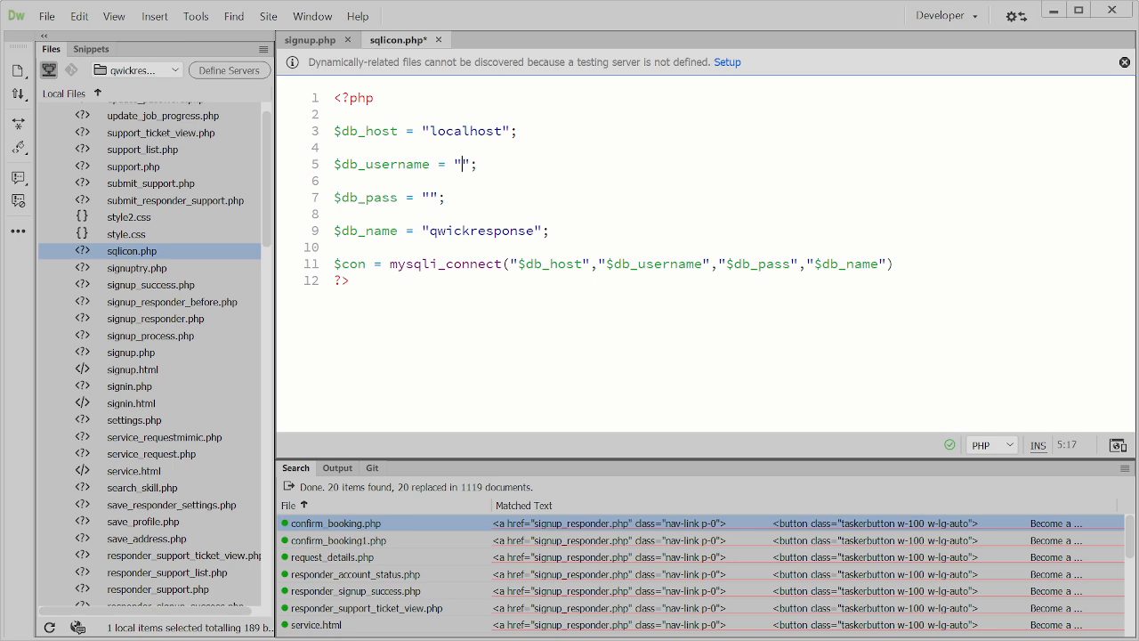
{"action": "left_click", "coordinate": [531, 620]}
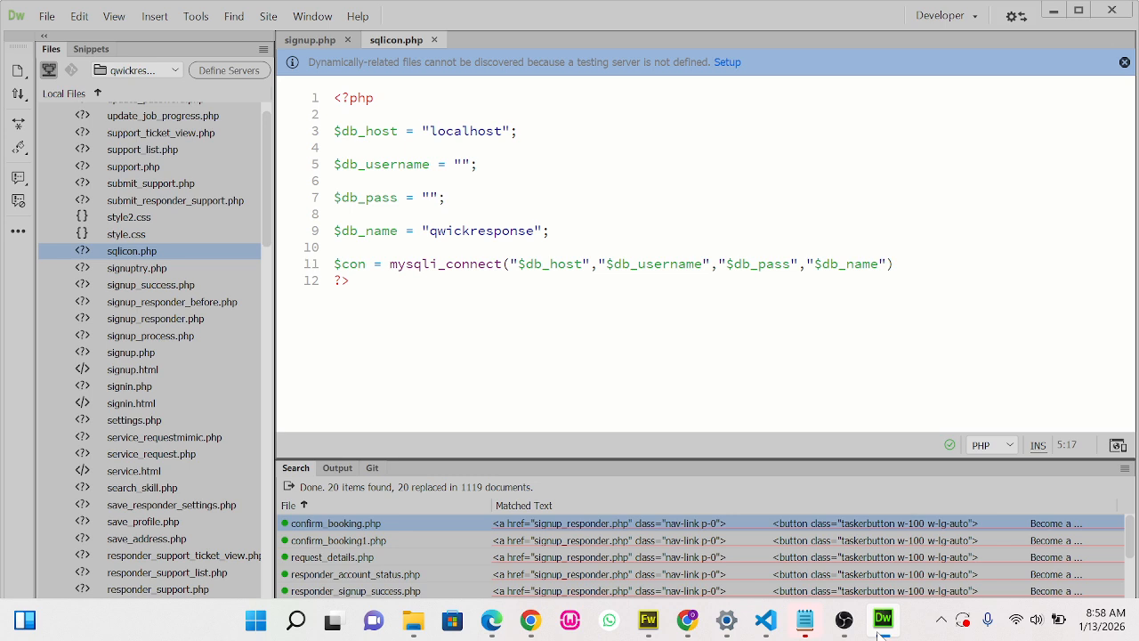
{"action": "left_click", "coordinate": [883, 621]}
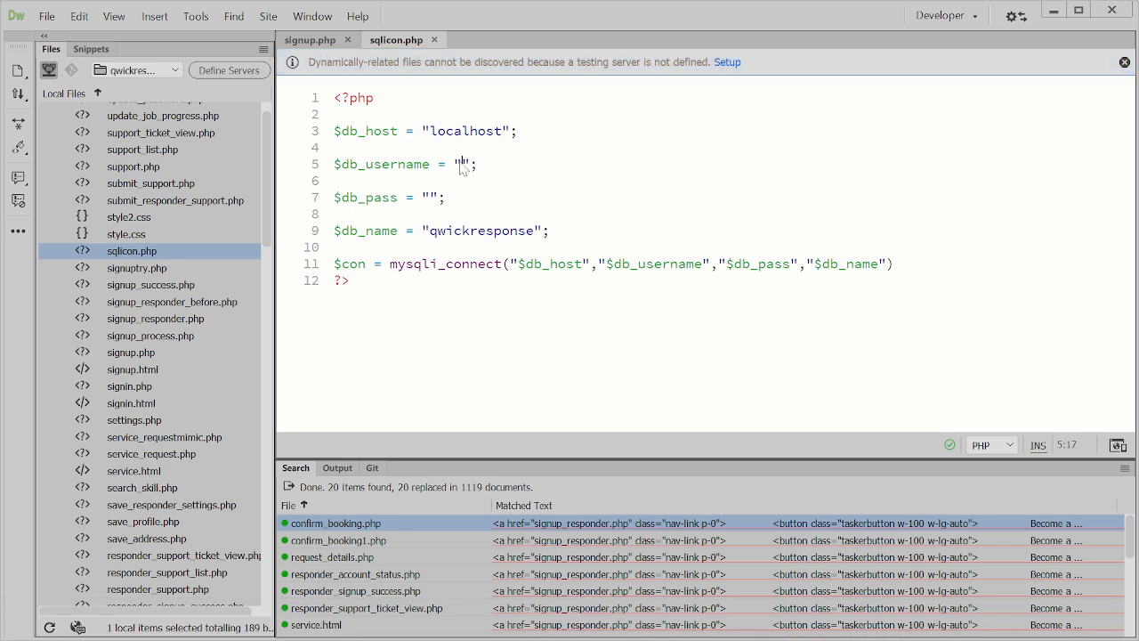
{"action": "left_click", "coordinate": [1056, 9]}
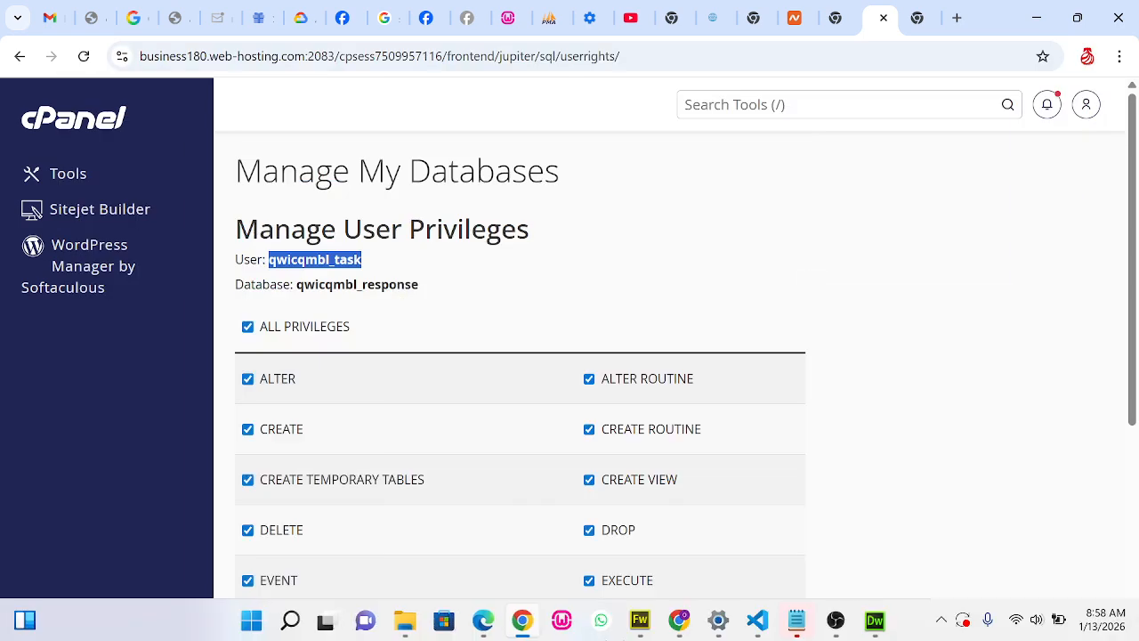
Switch to File Explorer and open the folder C:\wamp64\www\qwickresponse1
{"action": "left_click", "coordinate": [413, 621]}
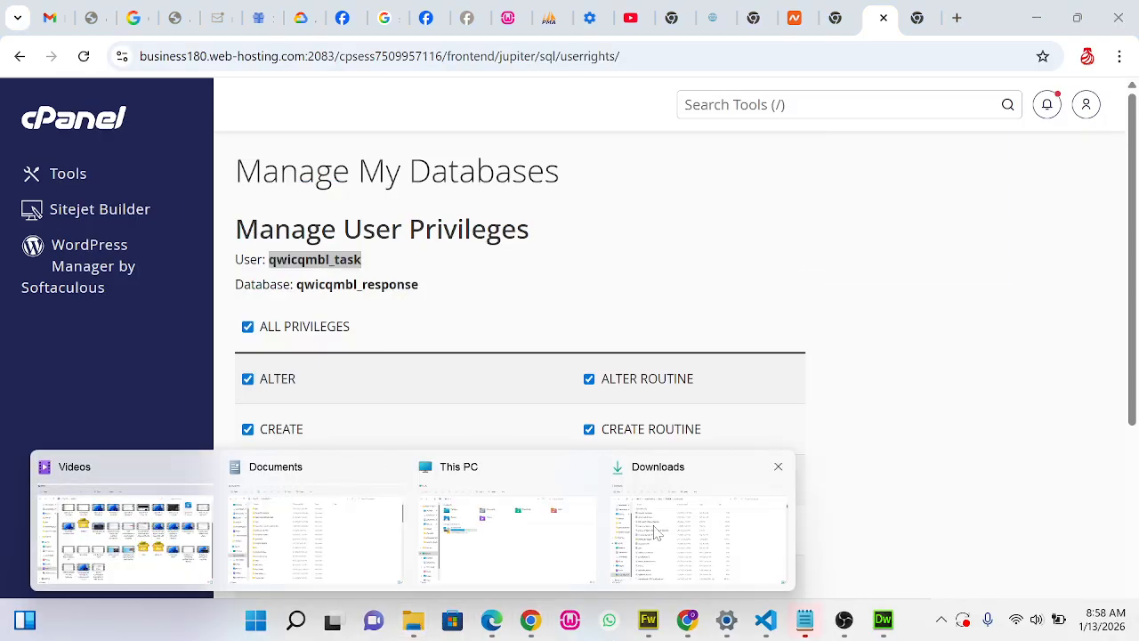
{"action": "left_click", "coordinate": [502, 522]}
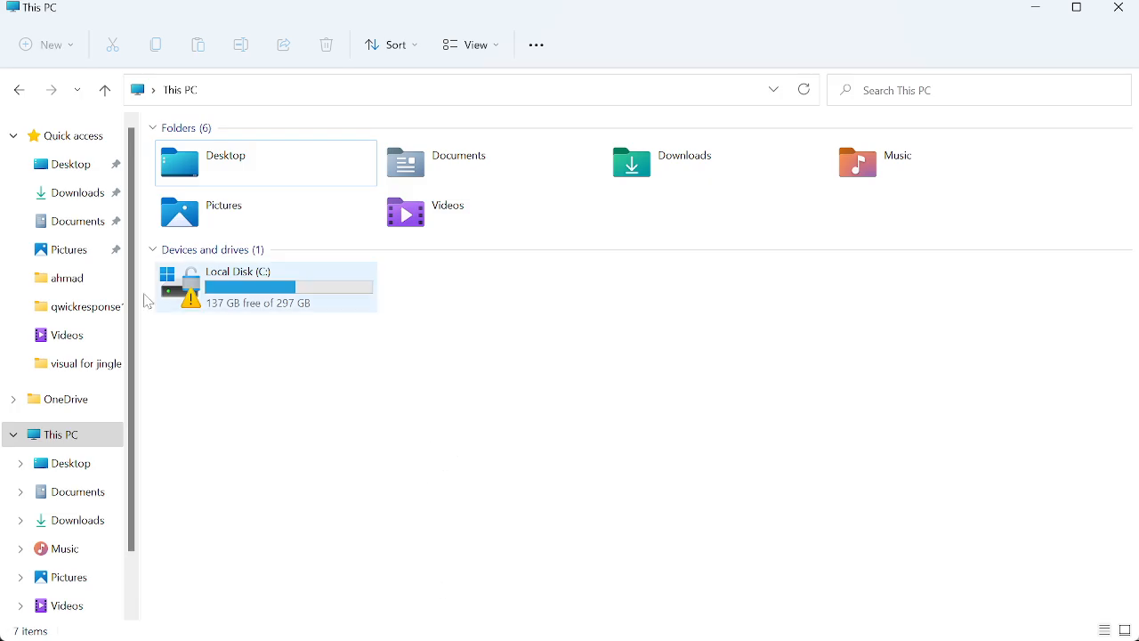
{"action": "double_click", "coordinate": [246, 275]}
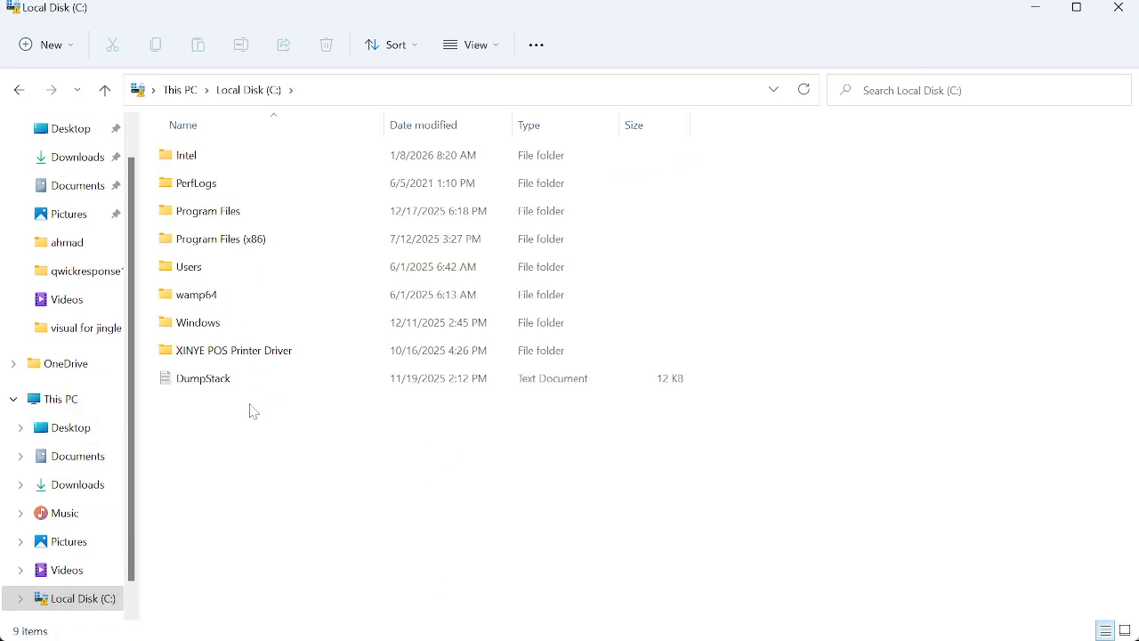
{"action": "left_click", "coordinate": [200, 297]}
{"action": "double_click", "coordinate": [198, 297]}
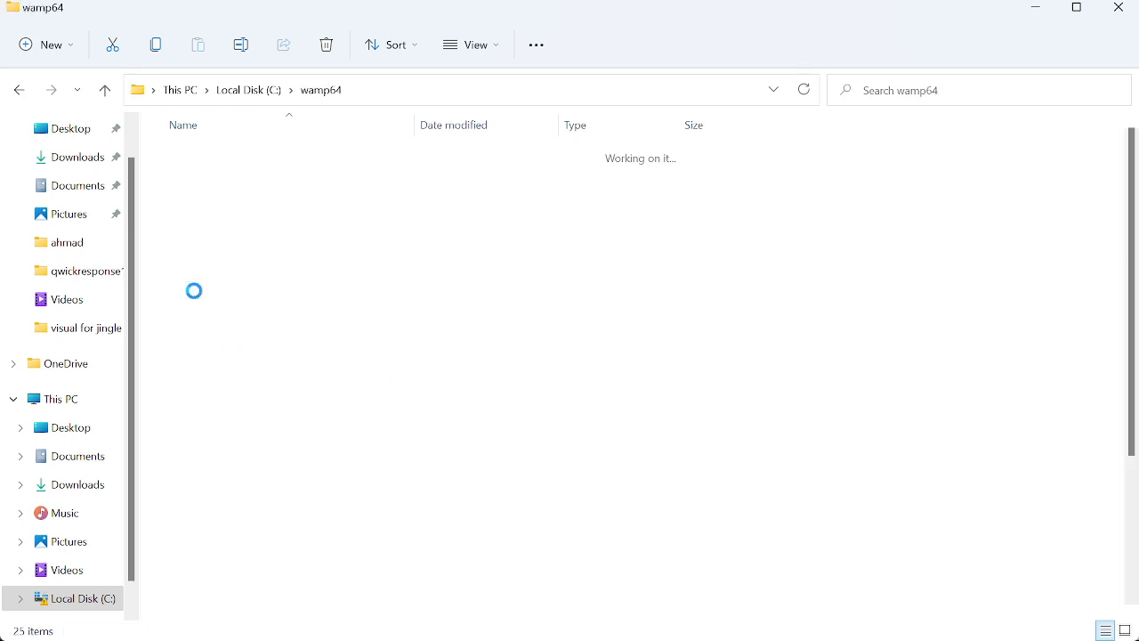
{"action": "double_click", "coordinate": [189, 409]}
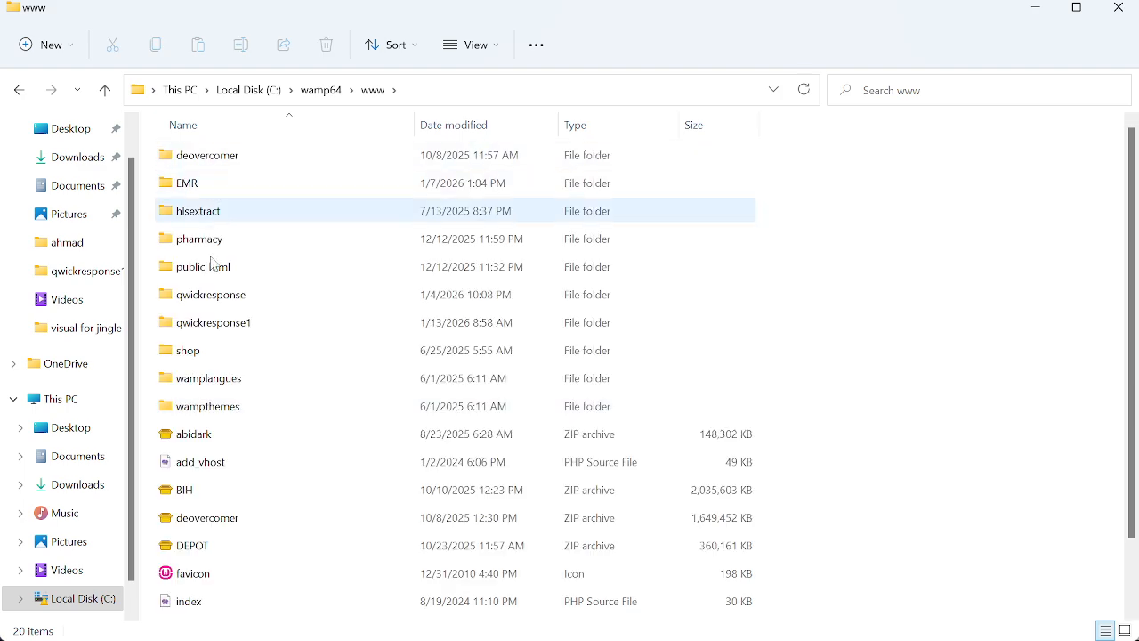
{"action": "left_click", "coordinate": [212, 327]}
{"action": "double_click", "coordinate": [212, 327]}
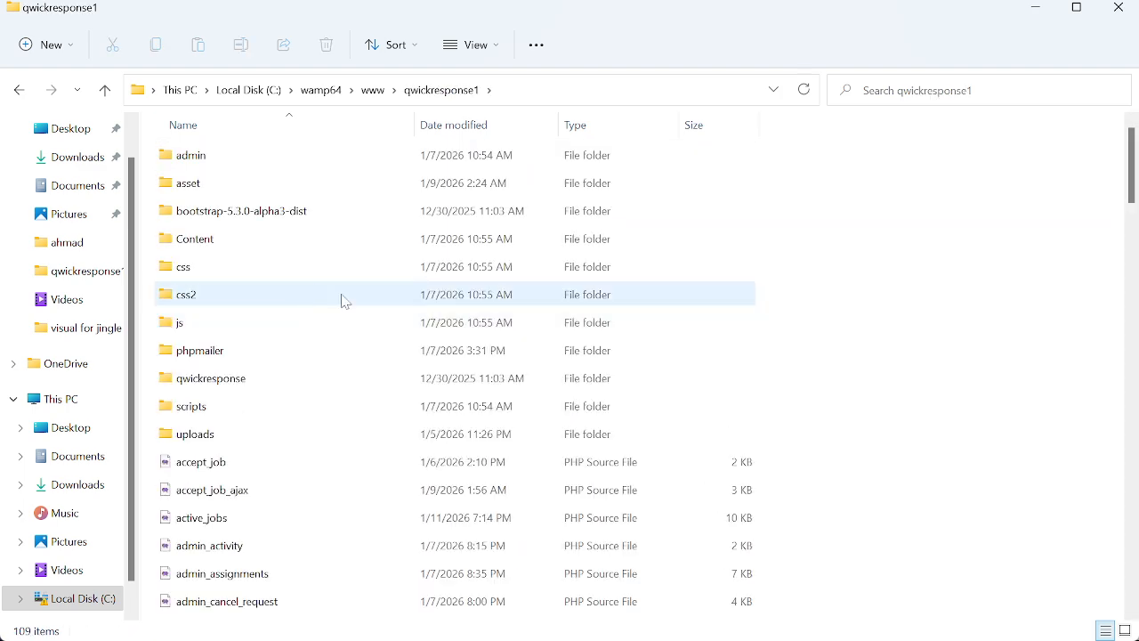
Open the sqlicon PHP file from the qwickresponse1 folder in Notepad
{"action": "left_click_drag", "start_coordinate": [1135, 157], "coordinate": [1133, 545]}
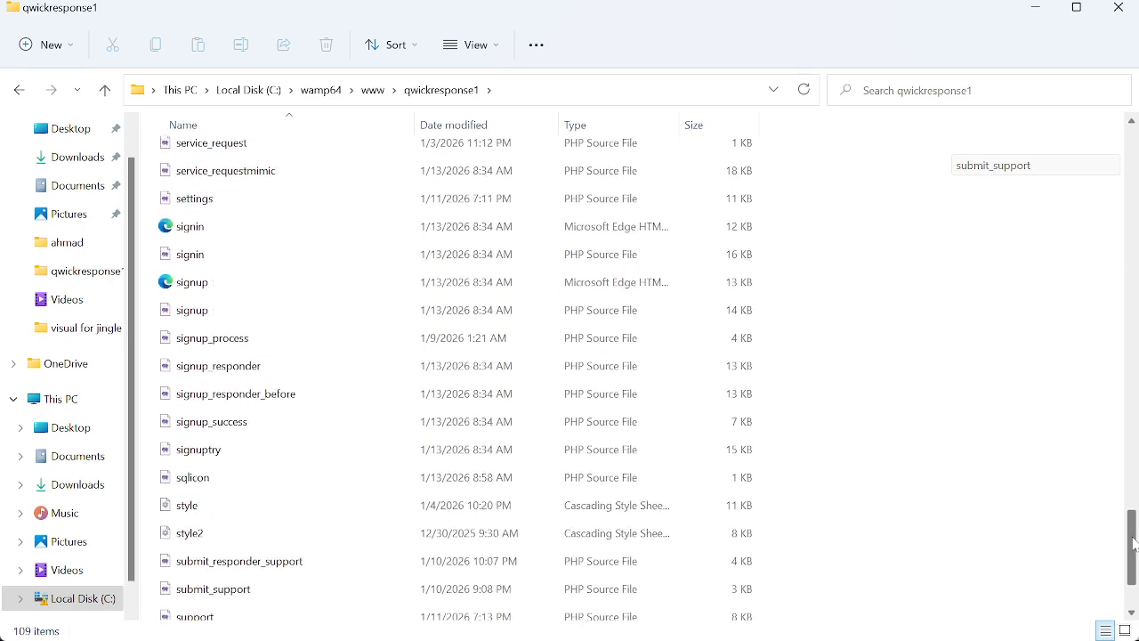
{"action": "left_click", "coordinate": [225, 481]}
{"action": "right_click", "coordinate": [228, 484]}
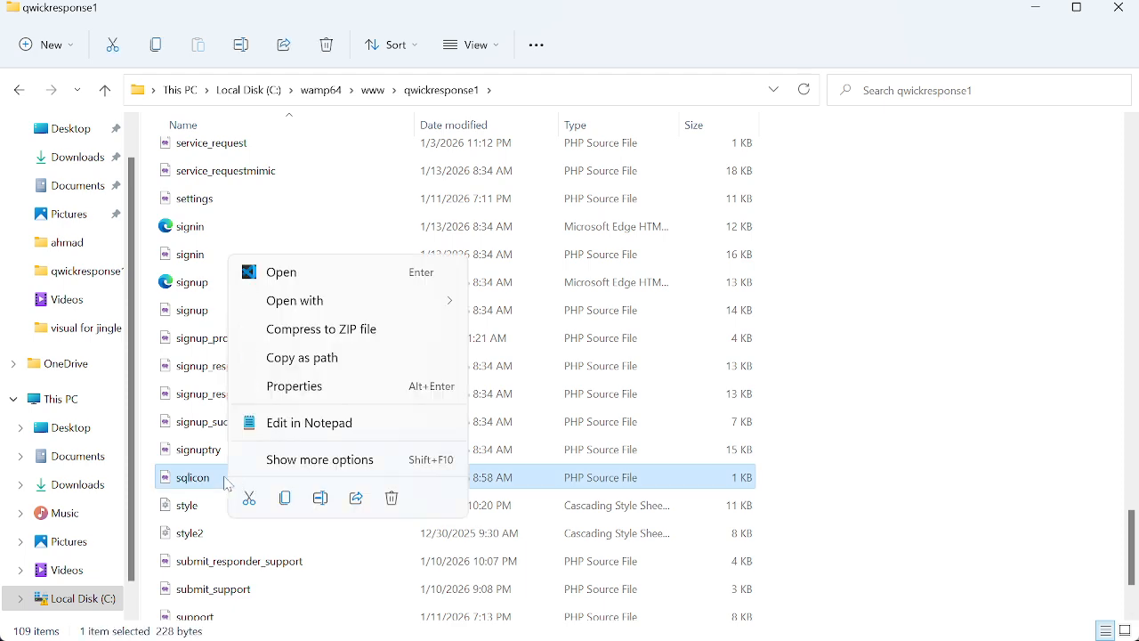
{"action": "mouse_move", "coordinate": [418, 306]}
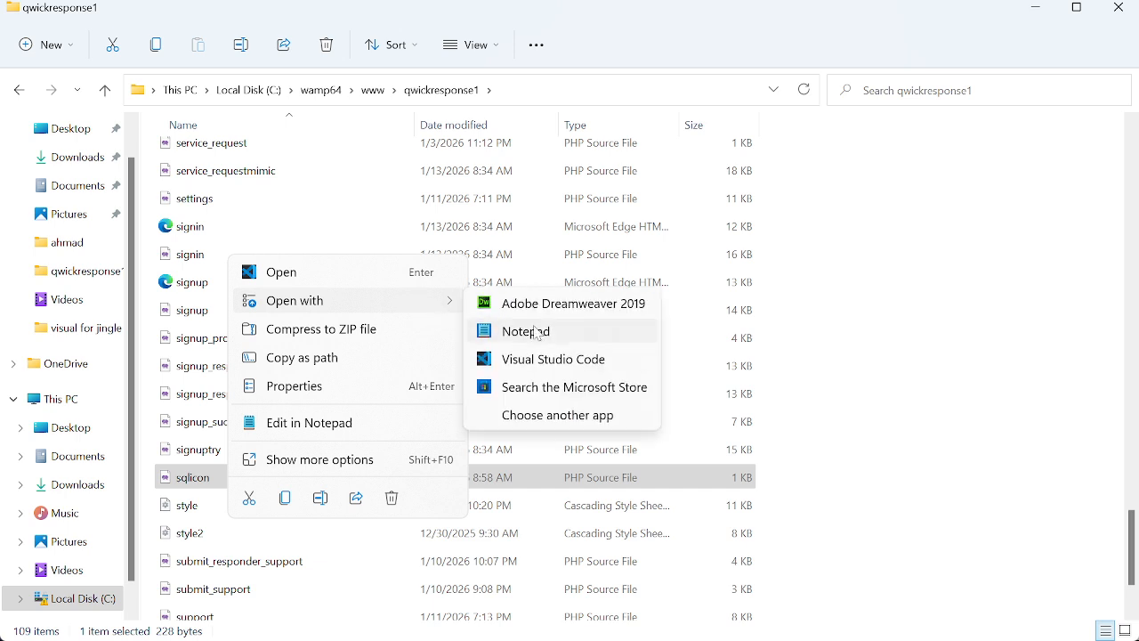
{"action": "left_click", "coordinate": [539, 332]}
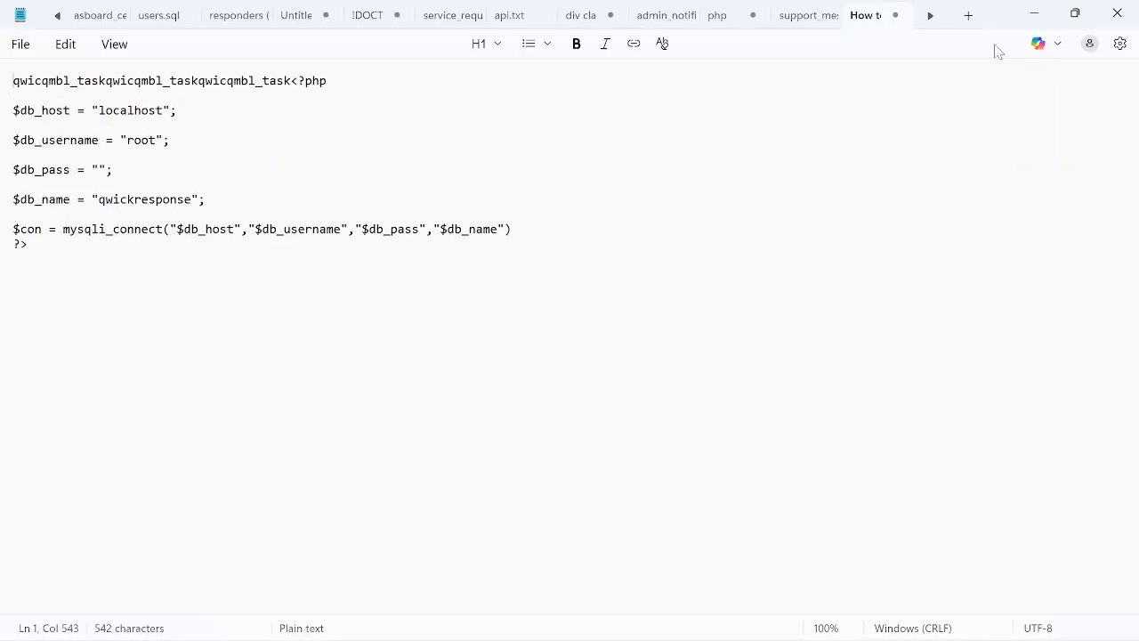
Create a new blank Notepad document, close sqlicon.php, and return to the blank document
{"action": "left_click", "coordinate": [969, 17]}
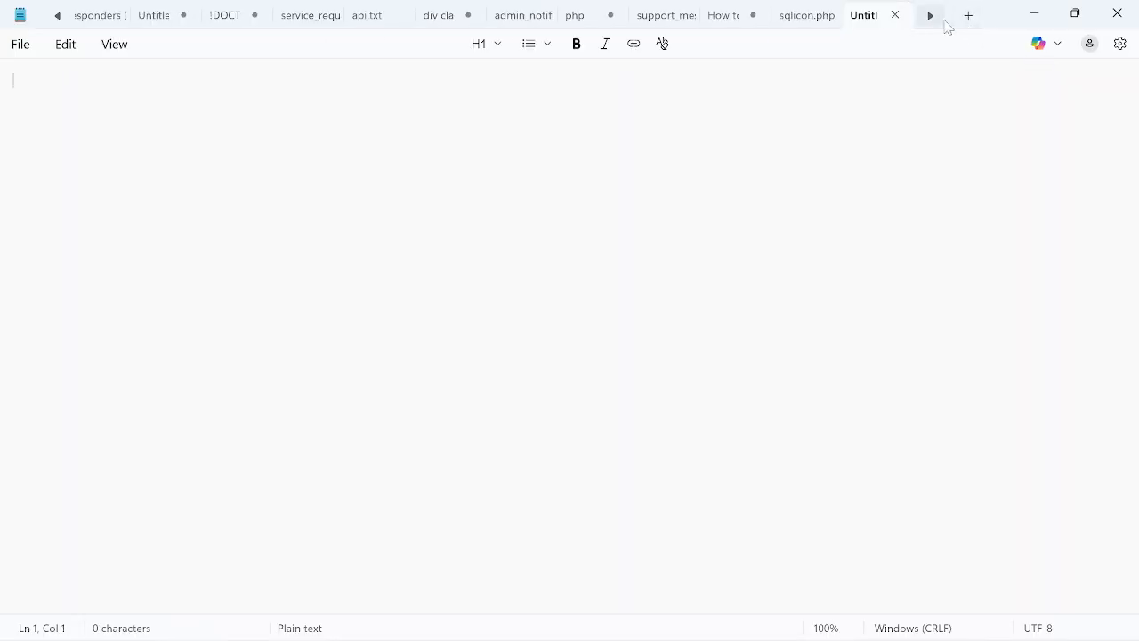
{"action": "left_click", "coordinate": [822, 17]}
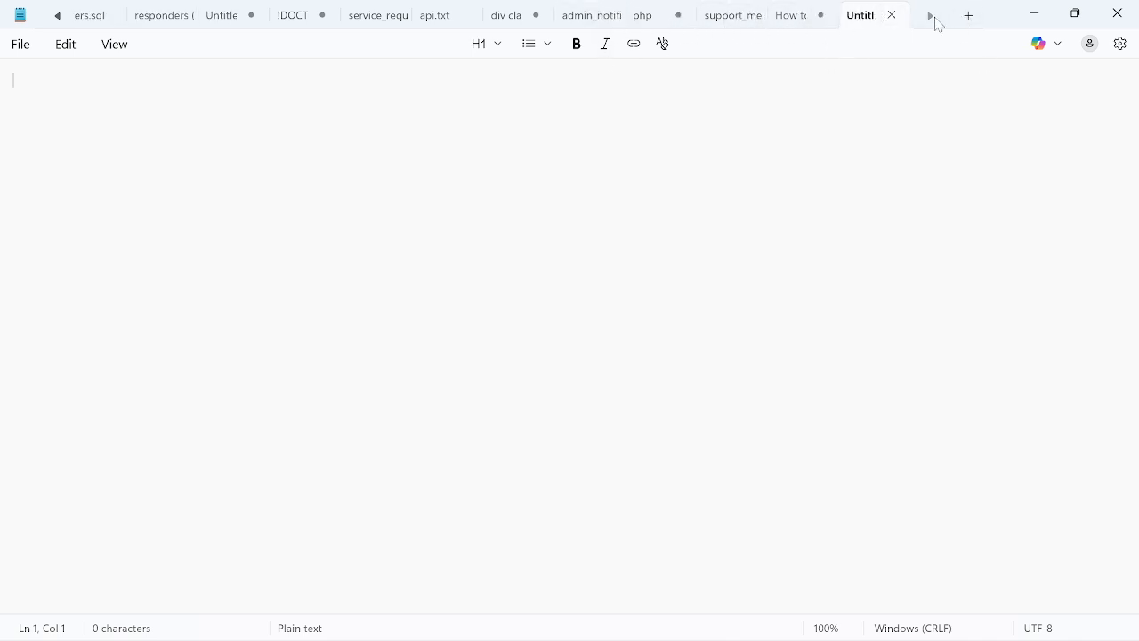
{"action": "left_click", "coordinate": [797, 18]}
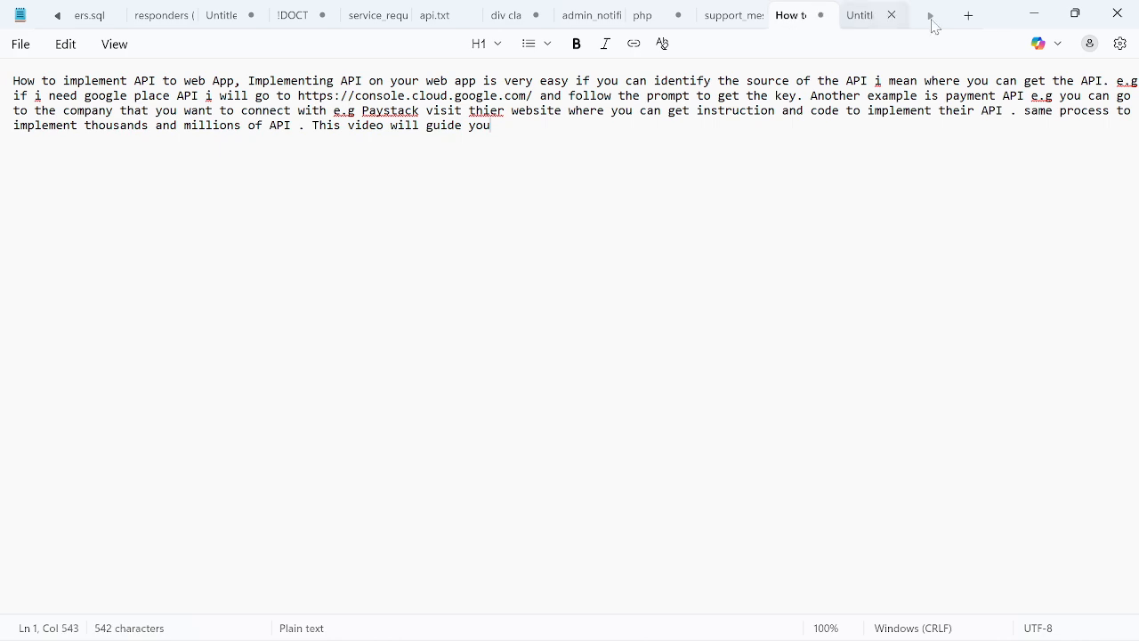
{"action": "left_click", "coordinate": [860, 15]}
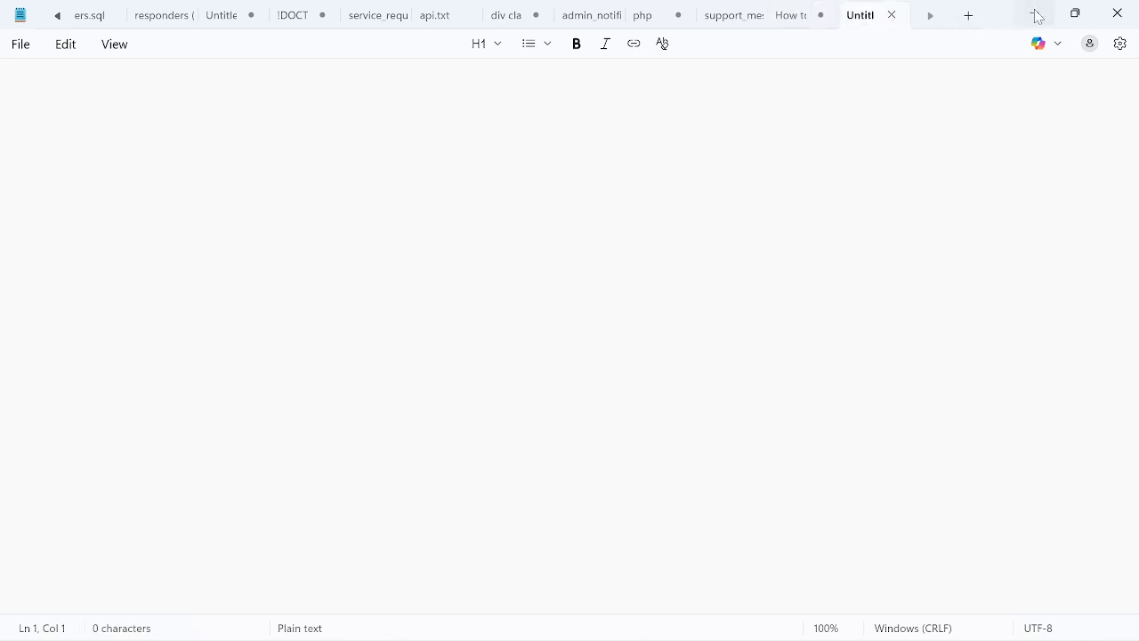
Return to the qwickresponse1 folder in File Explorer and open the sqlicon PHP file in Notepad
{"action": "left_click", "coordinate": [1034, 14]}
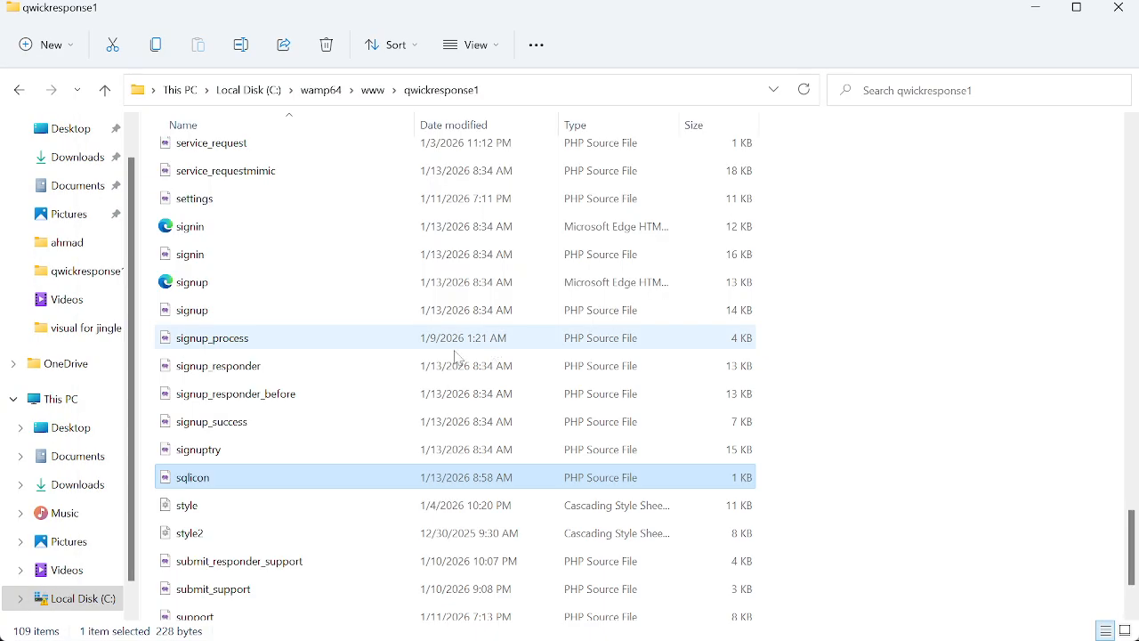
{"action": "right_click", "coordinate": [203, 480]}
{"action": "mouse_move", "coordinate": [428, 301]}
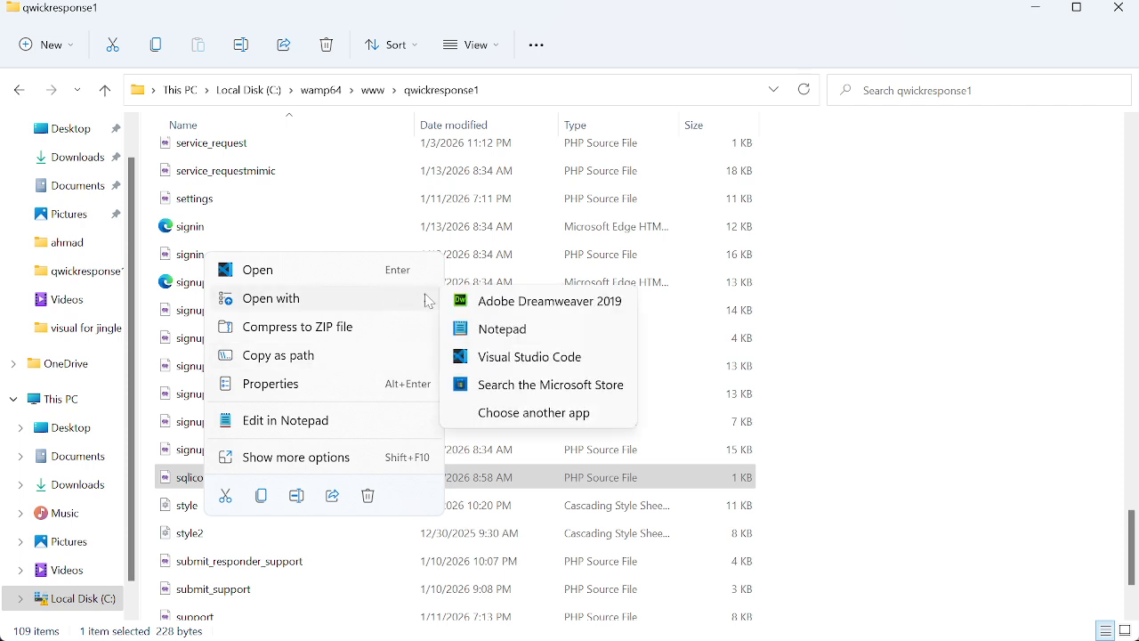
{"action": "left_click", "coordinate": [514, 328]}
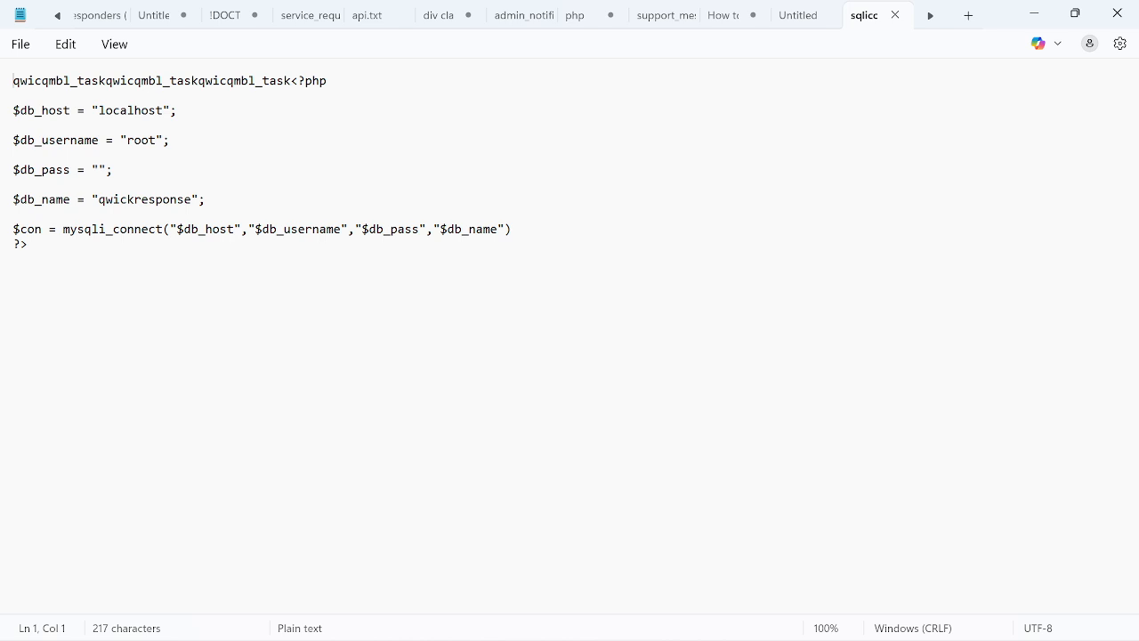
Delete the stray text before the opening <?php tag, set $db_username to "qwicqmbl_task", and save the file
{"action": "left_click_drag", "start_coordinate": [127, 140], "coordinate": [163, 141]}
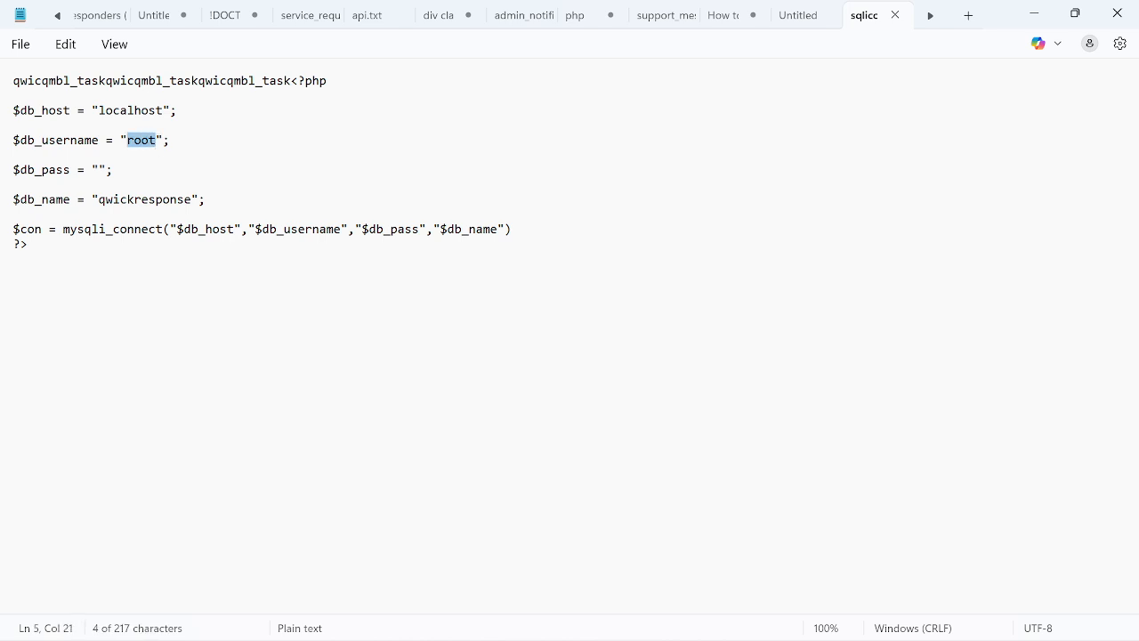
{"action": "left_click", "coordinate": [13, 125]}
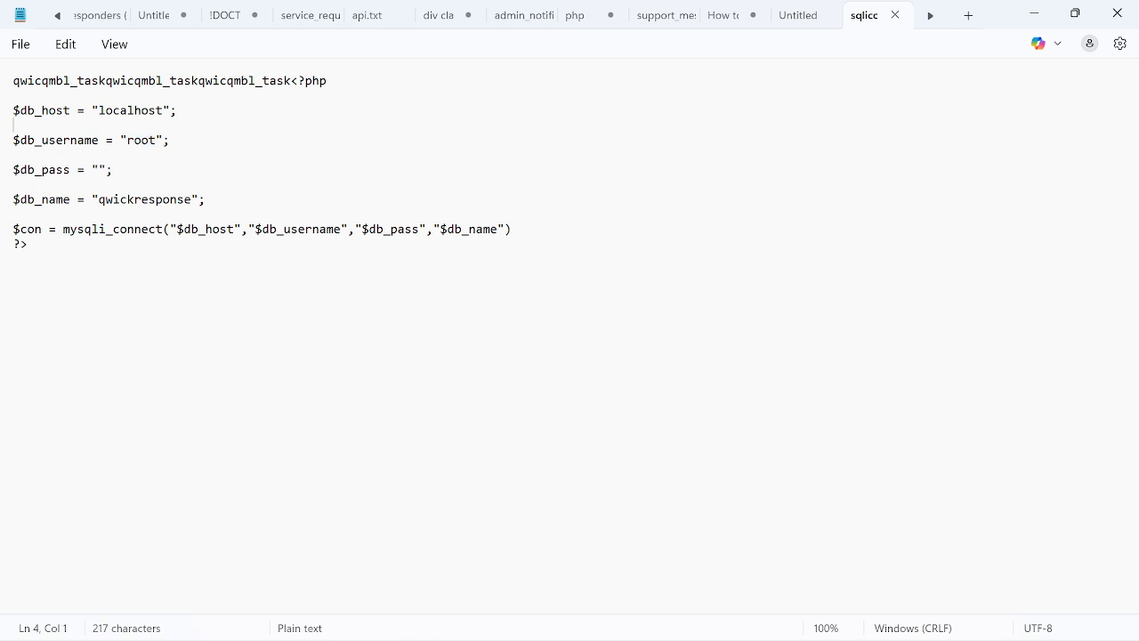
{"action": "left_click_drag", "start_coordinate": [292, 81], "coordinate": [13, 81]}
{"action": "key", "text": "BackSpace"}
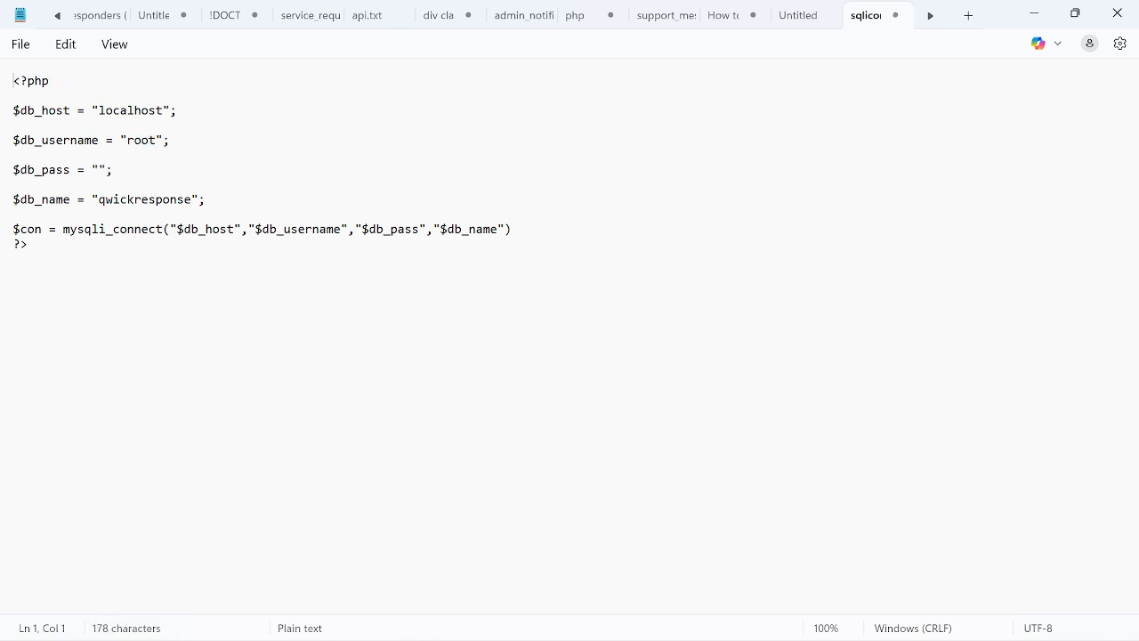
{"action": "left_click_drag", "start_coordinate": [156, 140], "coordinate": [127, 140]}
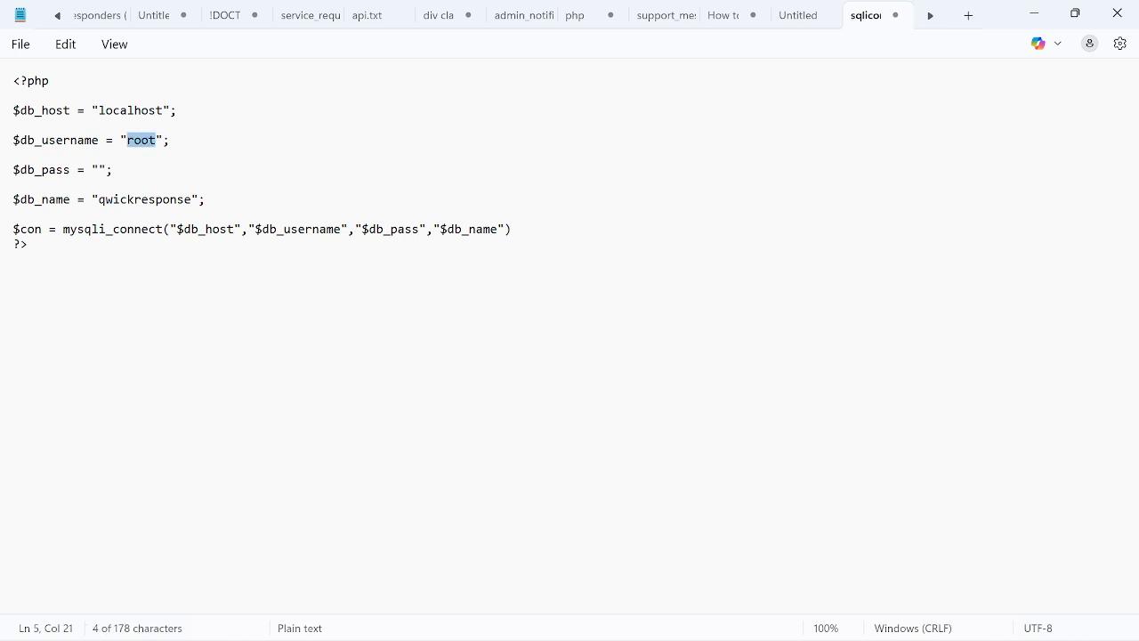
{"action": "type", "text": "qwicqmbl_task"}
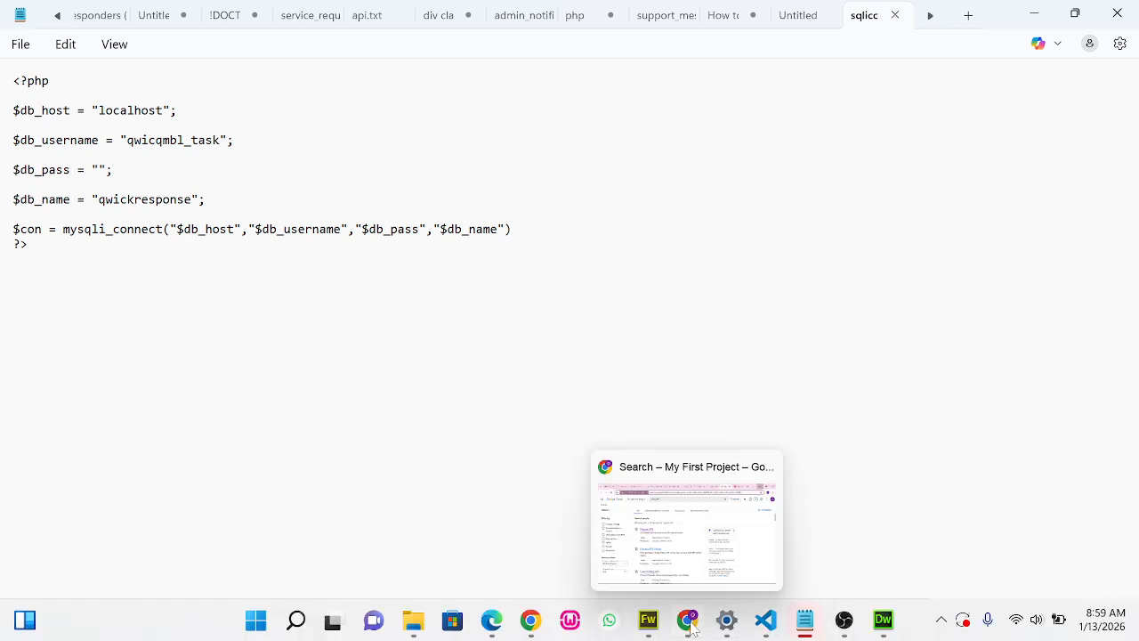
Copy the database name qwicqmbl_response from cPanel's user privileges page, and reload the externally modified sqlicon.php in Dreamweaver
{"action": "left_click", "coordinate": [534, 620]}
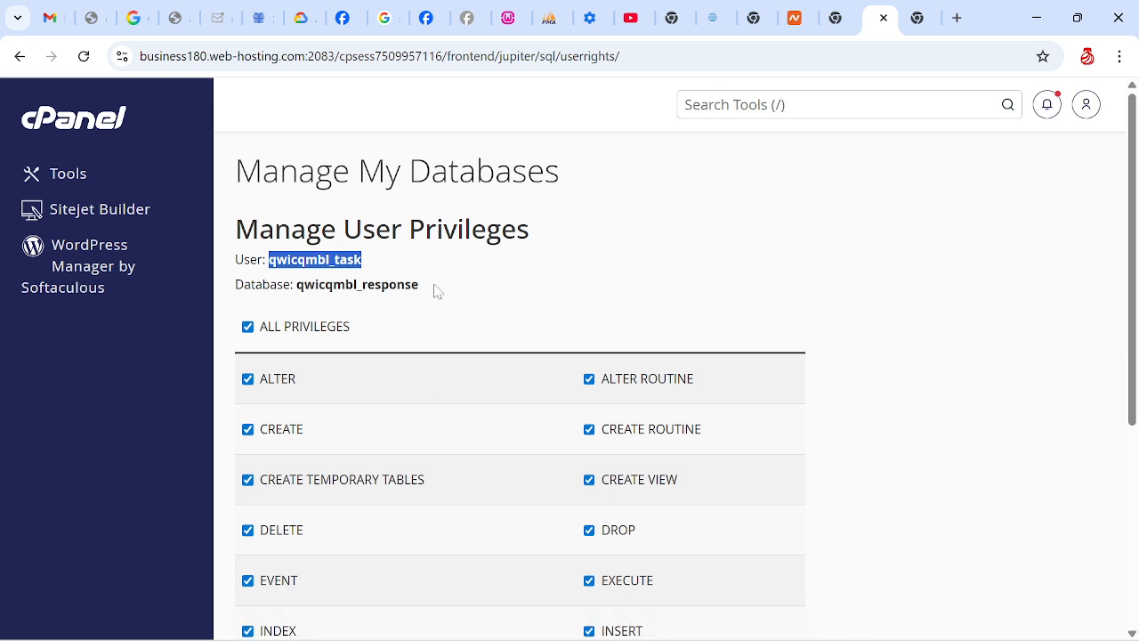
{"action": "left_click_drag", "start_coordinate": [420, 285], "coordinate": [295, 285]}
{"action": "key", "text": "ctrl+c"}
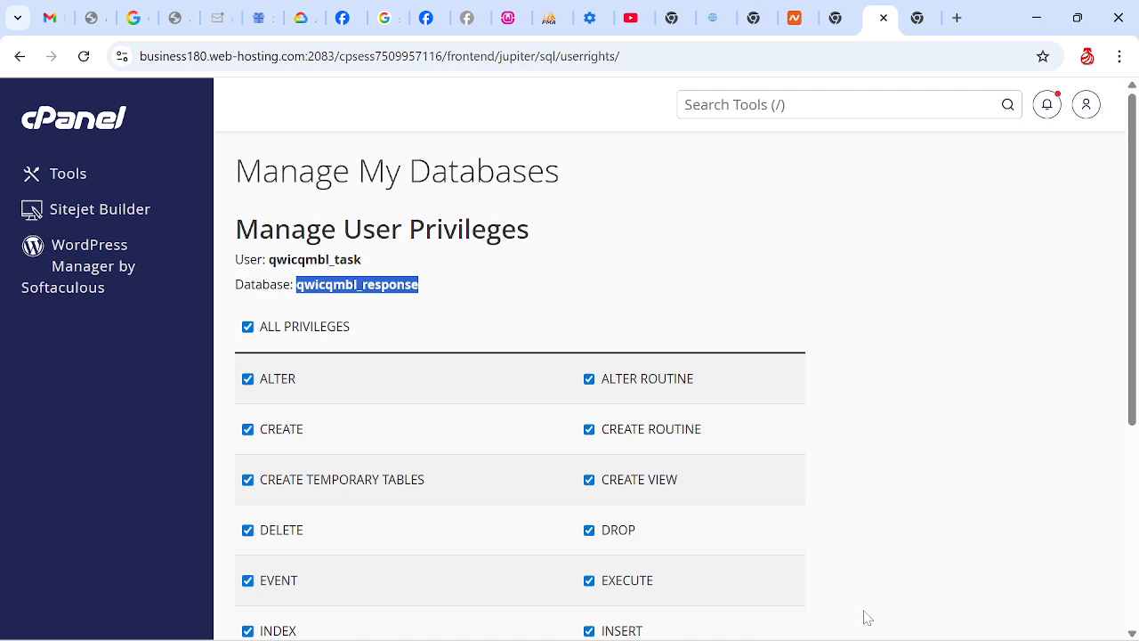
{"action": "left_click", "coordinate": [886, 628]}
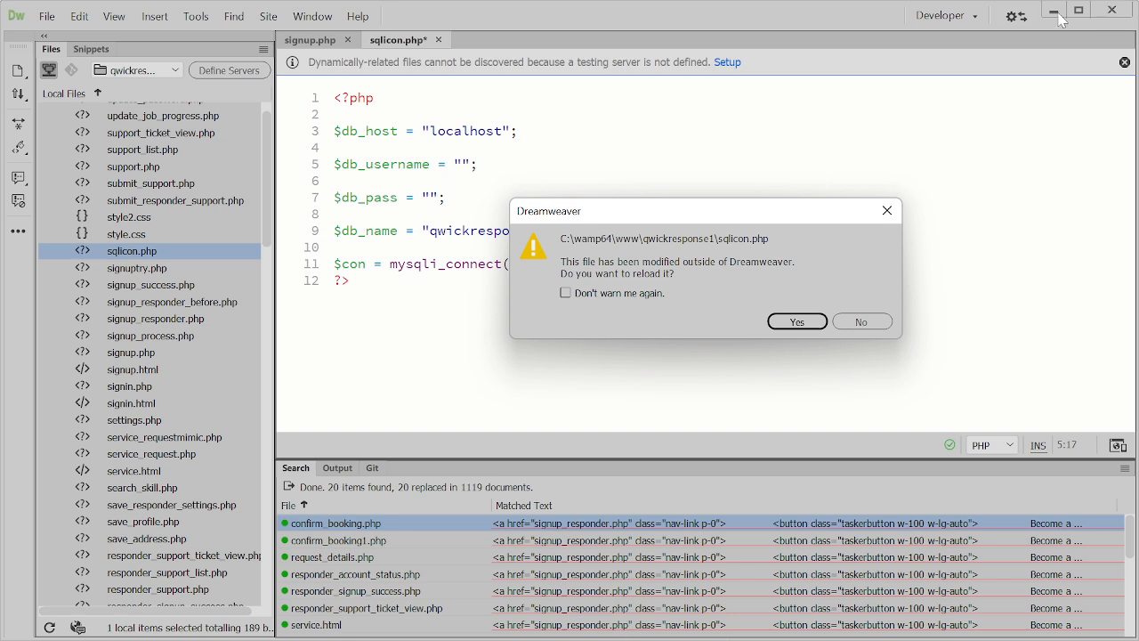
{"action": "left_click", "coordinate": [817, 324]}
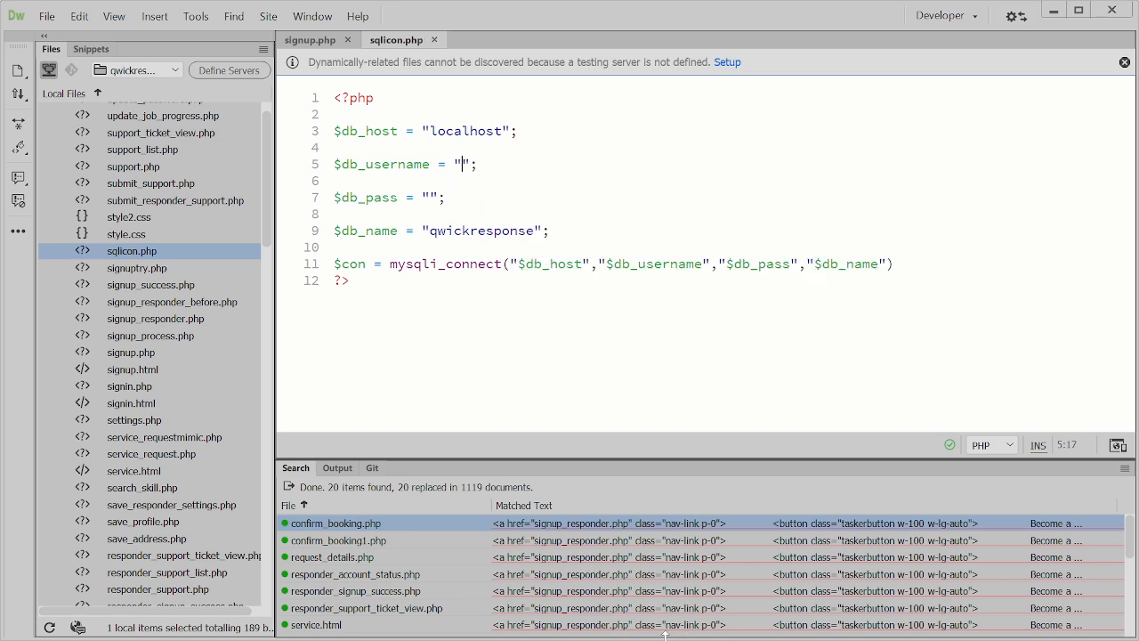
{"action": "left_click", "coordinate": [1054, 10]}
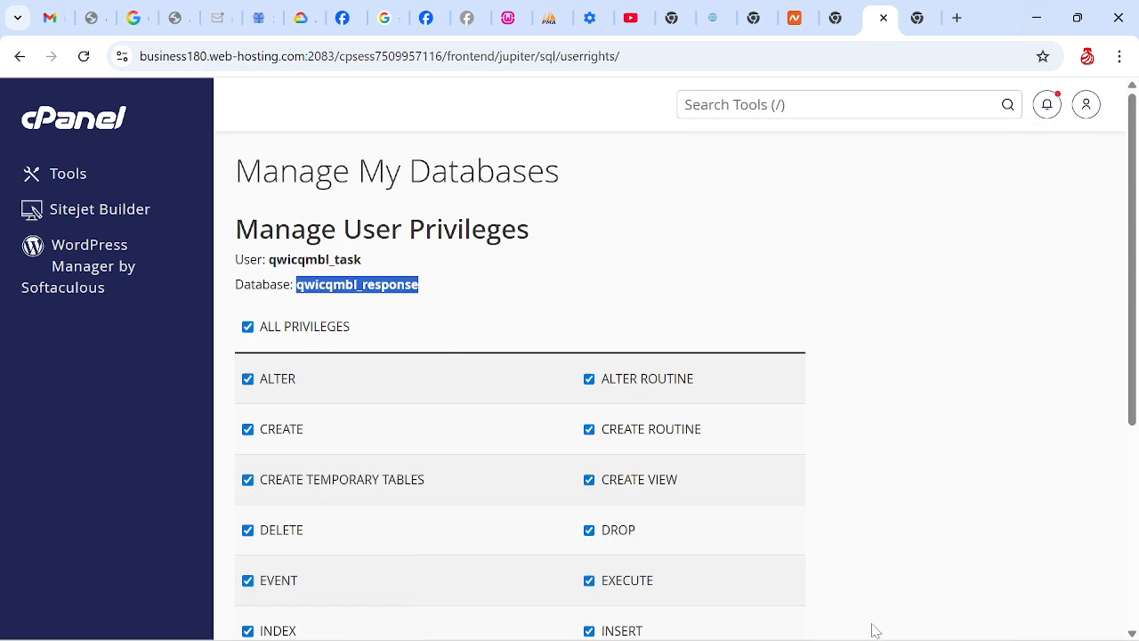
Switch back to sqlicon.php in Notepad, set $db_name to "qwicqmbl_response", and save the file
{"action": "left_click", "coordinate": [805, 620]}
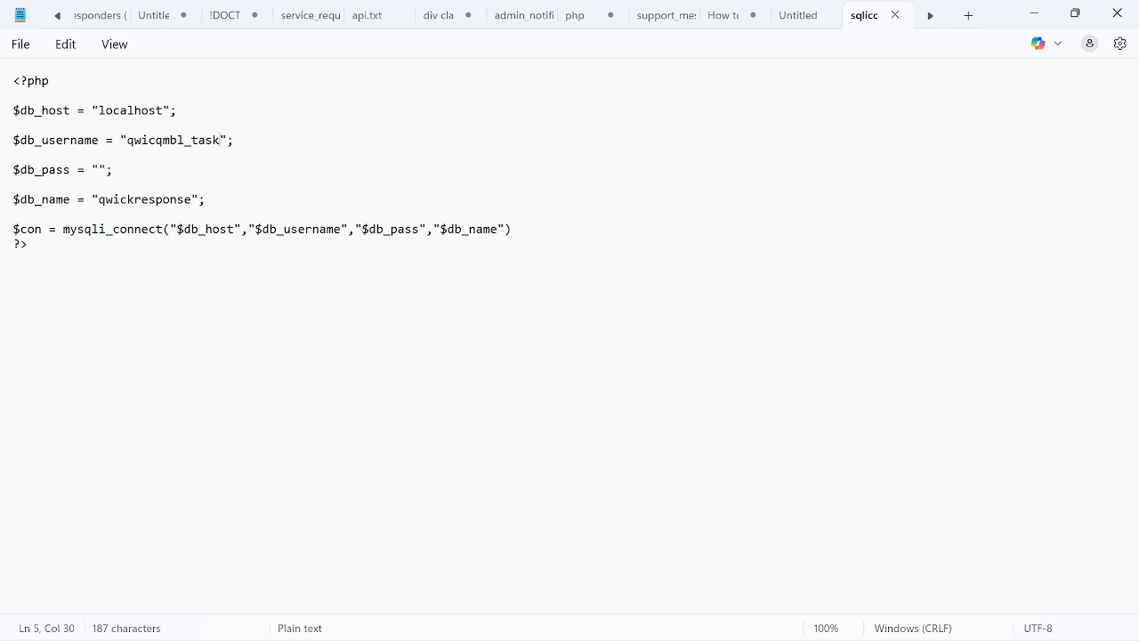
{"action": "left_click_drag", "start_coordinate": [99, 199], "coordinate": [191, 200]}
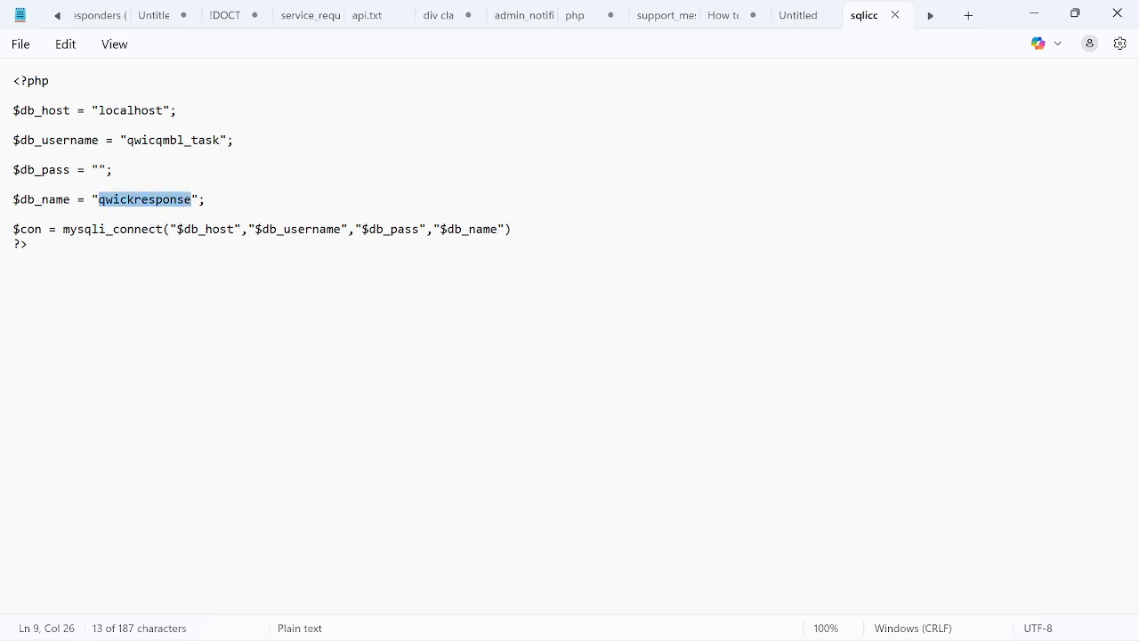
{"action": "key", "text": "ctrl+v"}
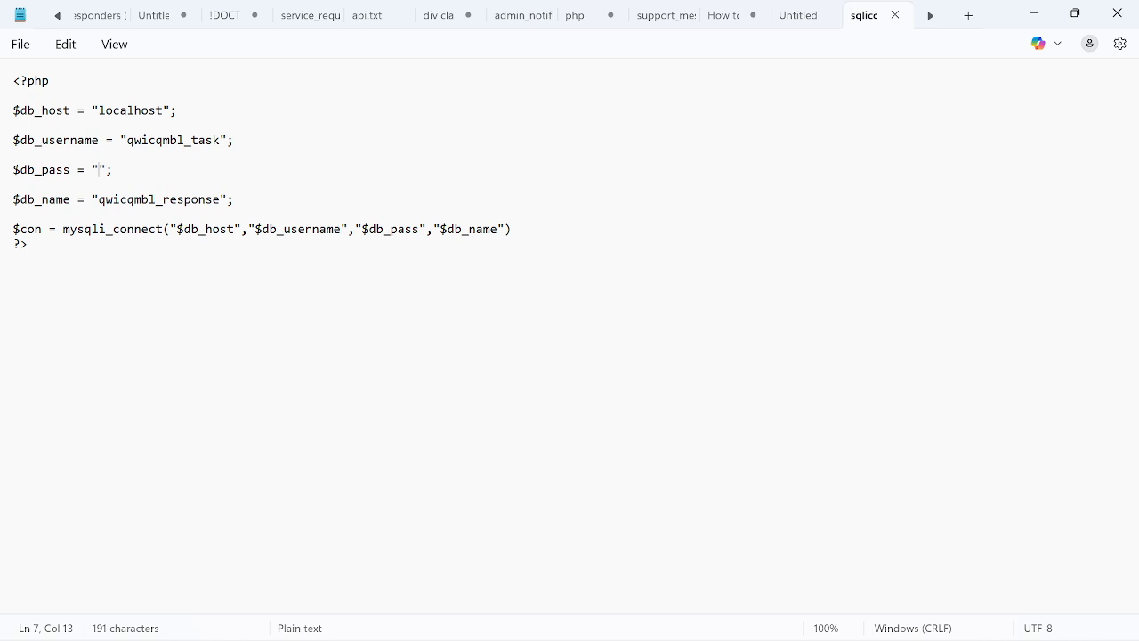
{"action": "left_click", "coordinate": [28, 243]}
Return to cPanel and apply all privileges for user qwicqmbl_task on the qwicqmbl_response database
{"action": "left_click", "coordinate": [1026, 21]}
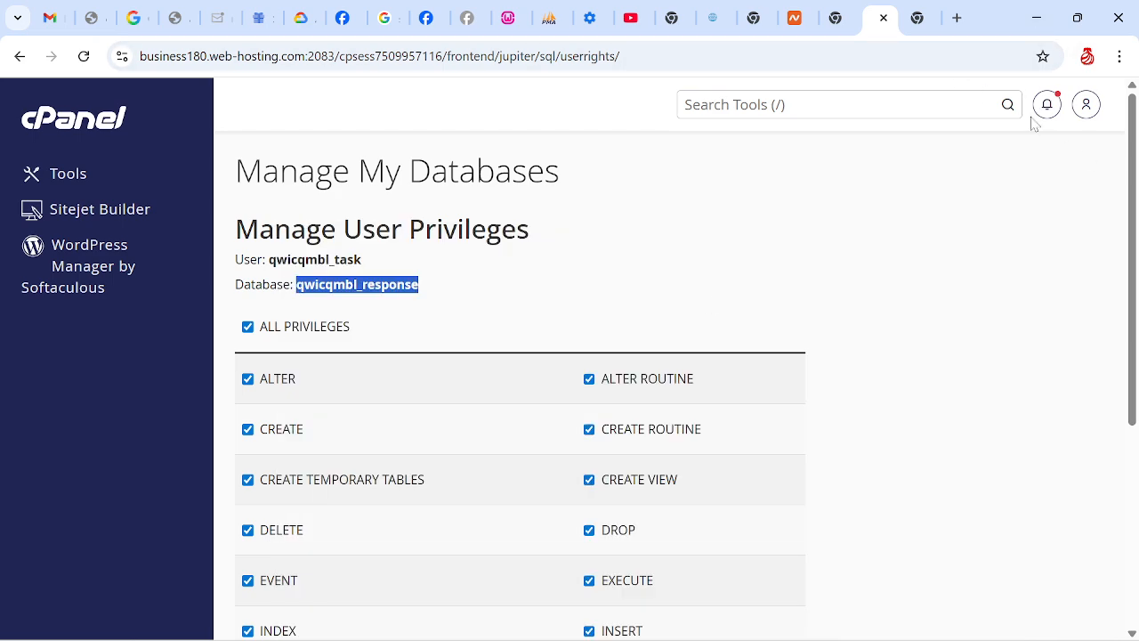
{"action": "mouse_move", "coordinate": [1131, 178]}
{"action": "left_mouse_down"}
{"action": "mouse_move", "coordinate": [1132, 265]}
{"action": "mouse_move", "coordinate": [1131, 176]}
{"action": "left_mouse_up"}
{"action": "scroll", "coordinate": [346, 171], "scroll_direction": "down", "scroll_amount": 4}
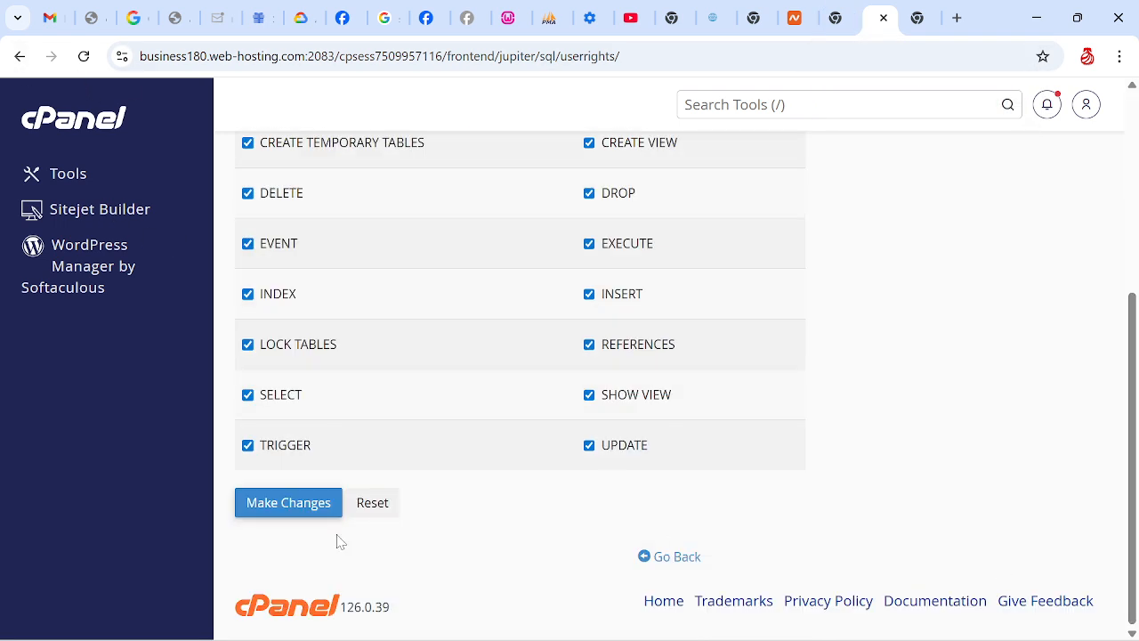
{"action": "left_click", "coordinate": [299, 516]}
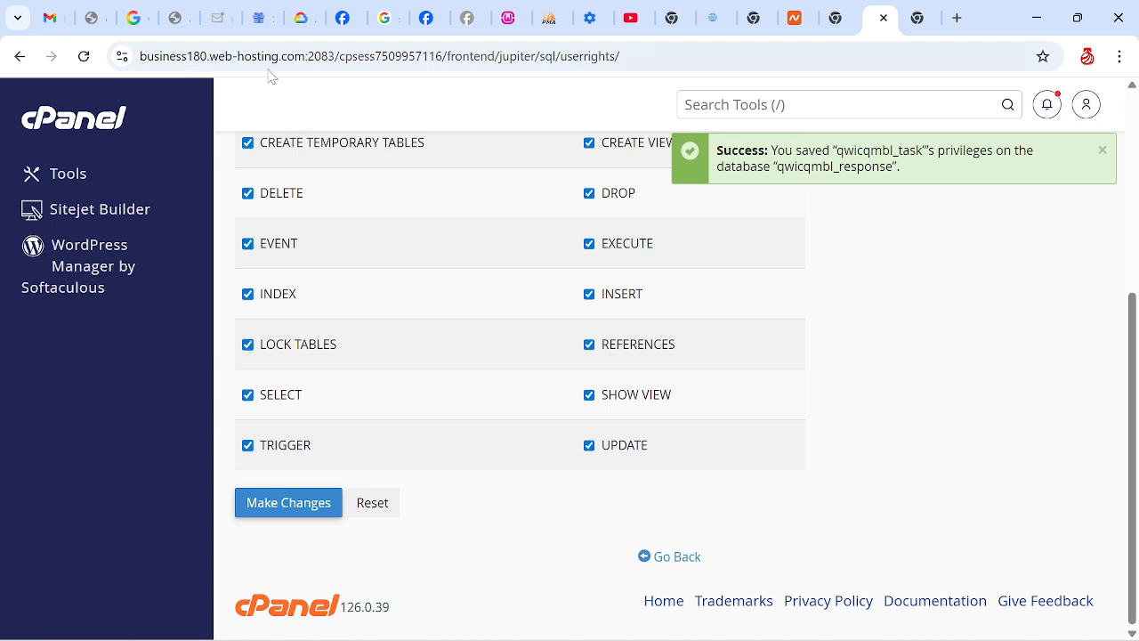
Go to the cPanel tools page and open File Manager from the Files section
{"action": "left_click", "coordinate": [71, 124]}
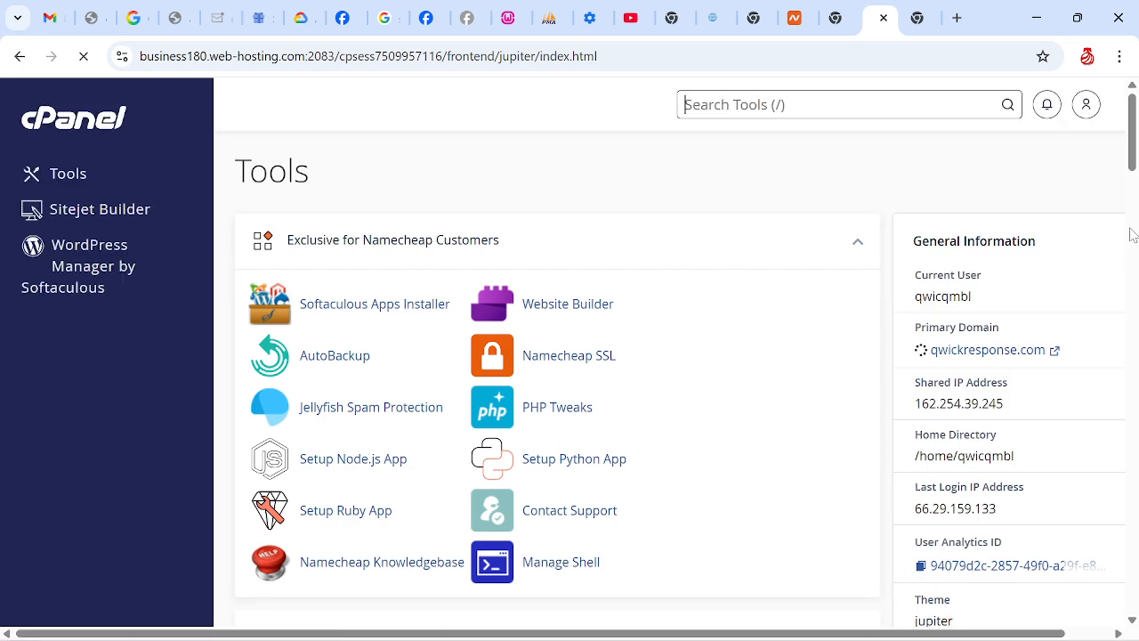
{"action": "left_click_drag", "start_coordinate": [1135, 155], "coordinate": [1138, 228]}
{"action": "scroll", "coordinate": [1136, 228], "scroll_direction": "down", "scroll_amount": 1}
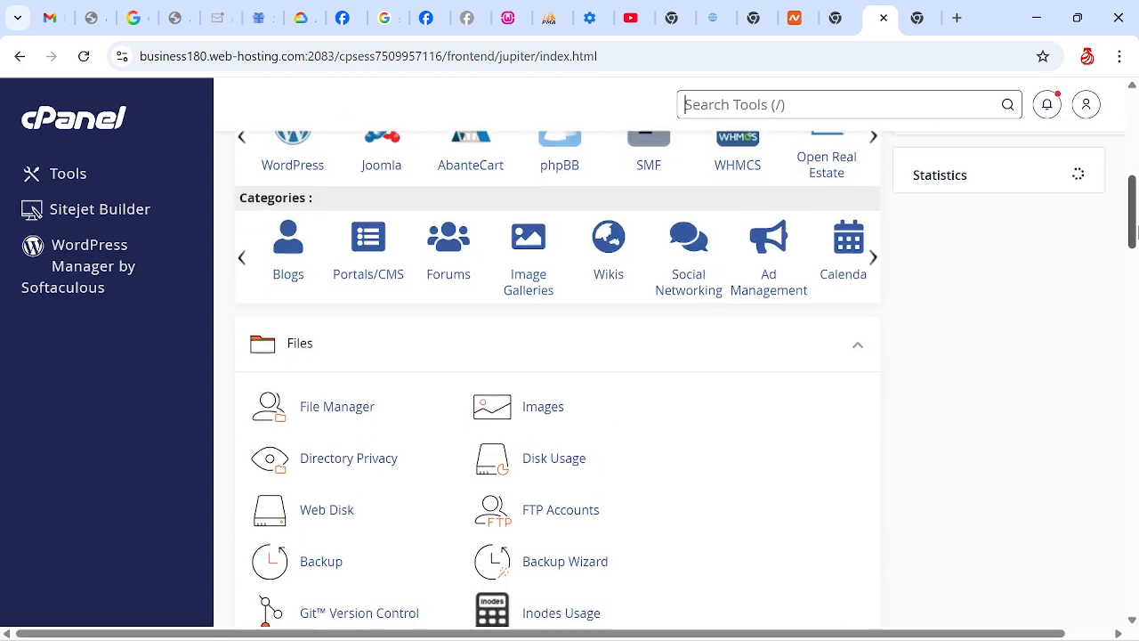
{"action": "left_click", "coordinate": [337, 383]}
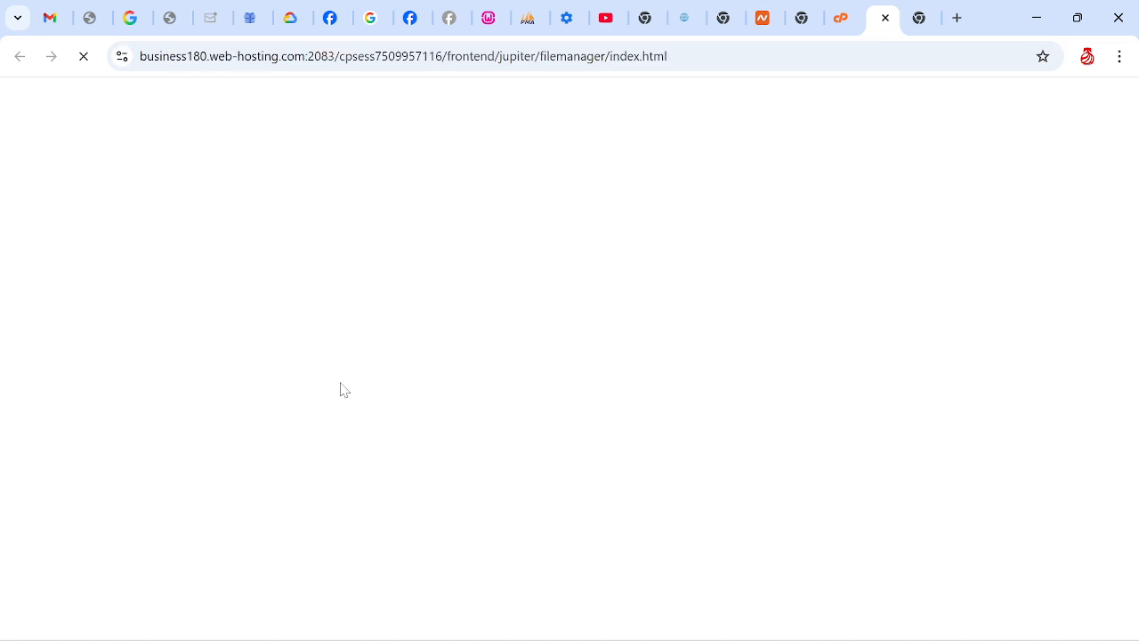
Switch to File Explorer, go up to the www folder, and compress the qwickresponse1 folder to a ZIP file
{"action": "mouse_move", "coordinate": [608, 620]}
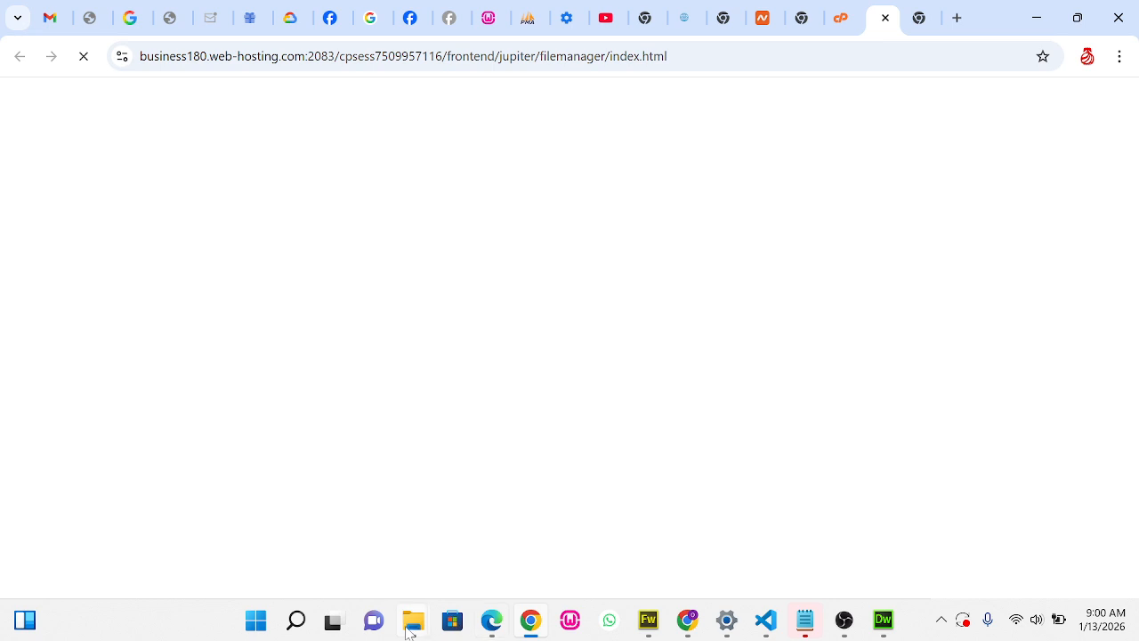
{"action": "mouse_move", "coordinate": [411, 628]}
{"action": "mouse_move", "coordinate": [494, 550]}
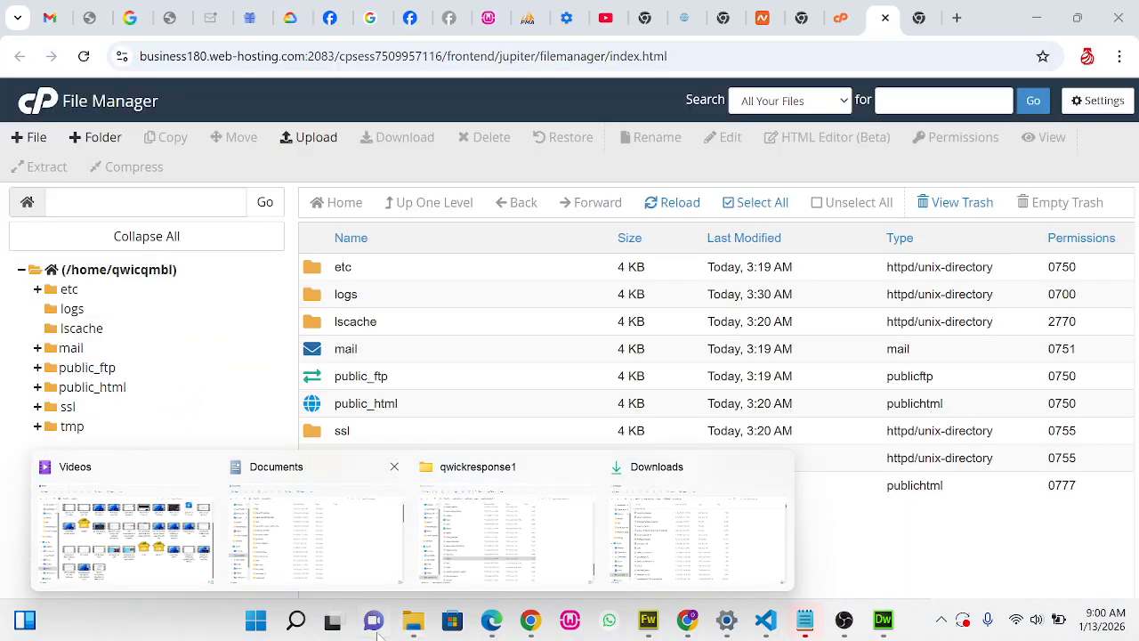
{"action": "left_click", "coordinate": [294, 626]}
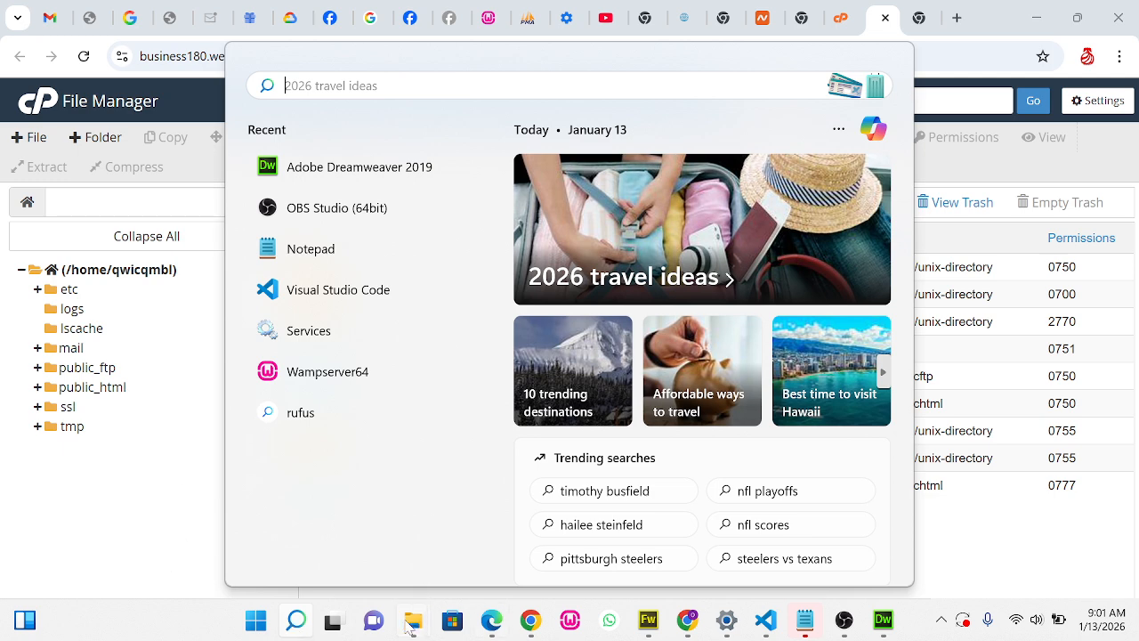
{"action": "mouse_move", "coordinate": [413, 621]}
{"action": "left_click", "coordinate": [514, 541]}
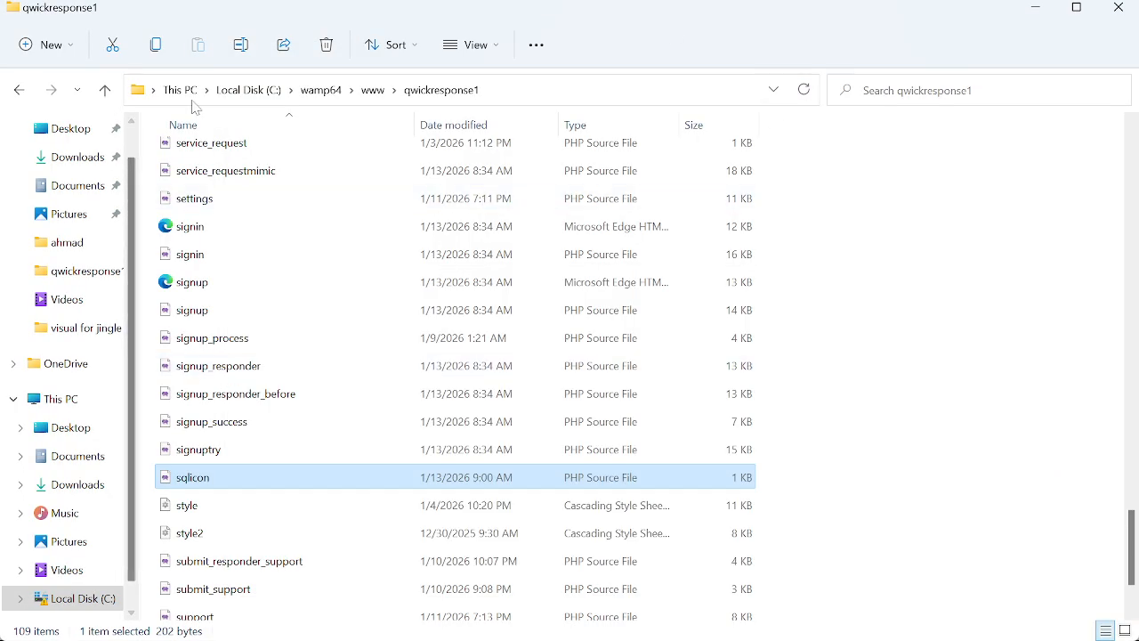
{"action": "left_click", "coordinate": [377, 91]}
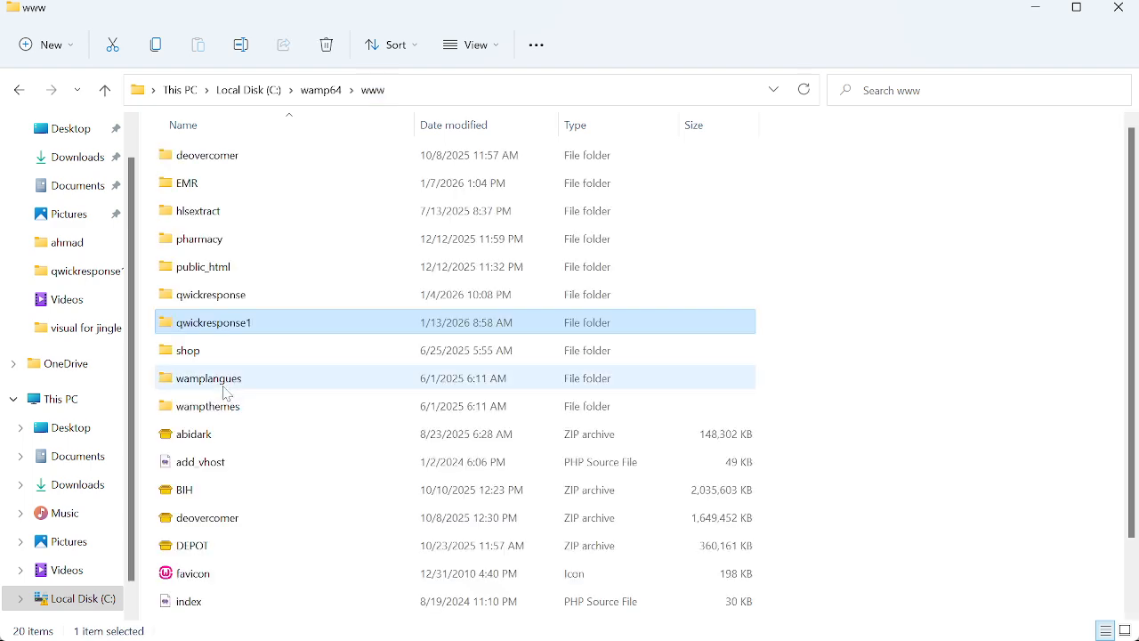
{"action": "right_click", "coordinate": [244, 325]}
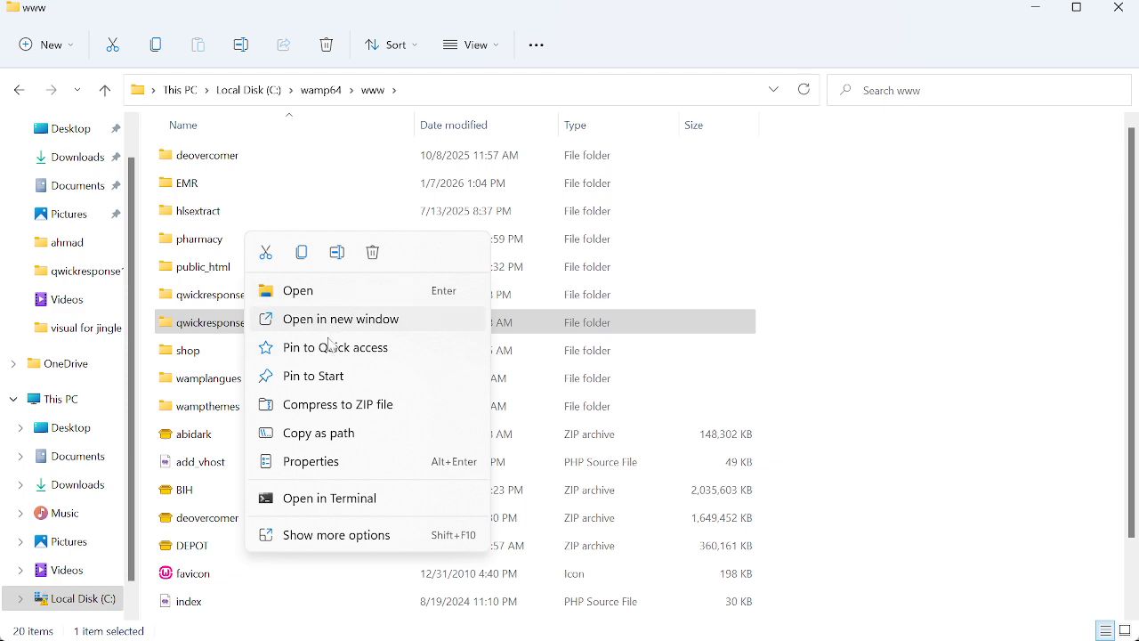
{"action": "left_click", "coordinate": [345, 411]}
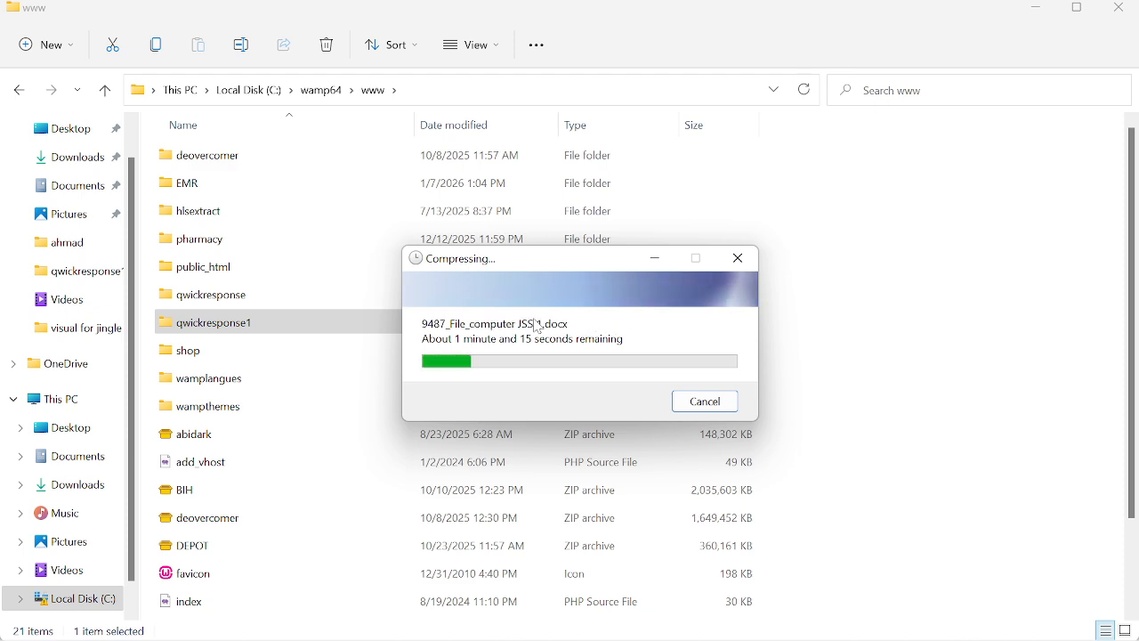
Search Windows for "file" and launch FileZilla while the folder compression runs
{"action": "mouse_move", "coordinate": [192, 619]}
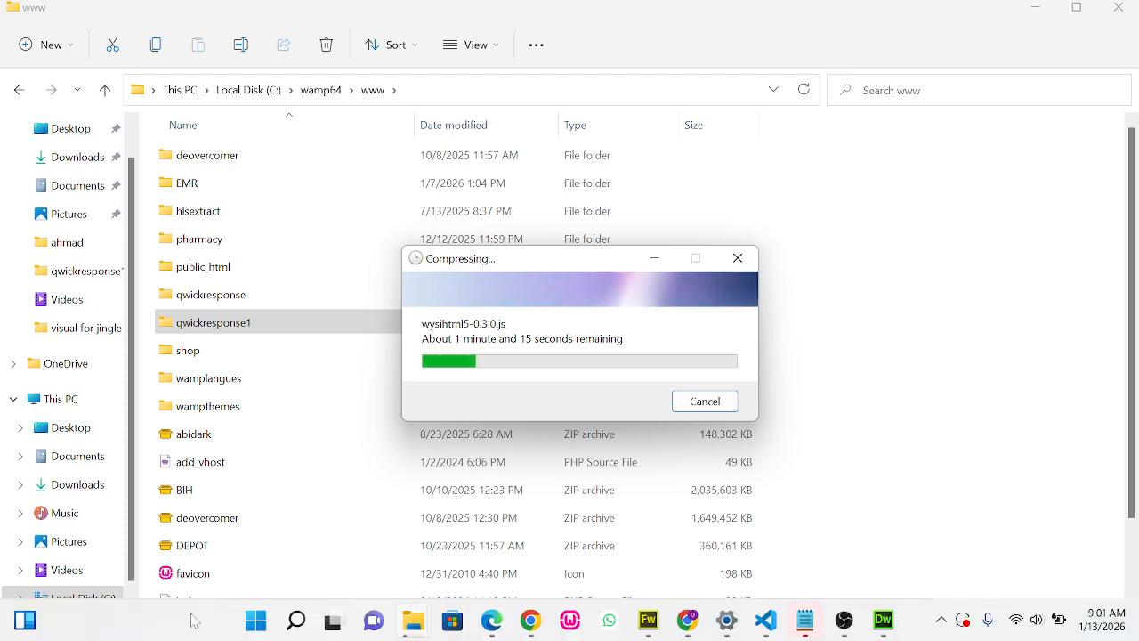
{"action": "left_click", "coordinate": [300, 621]}
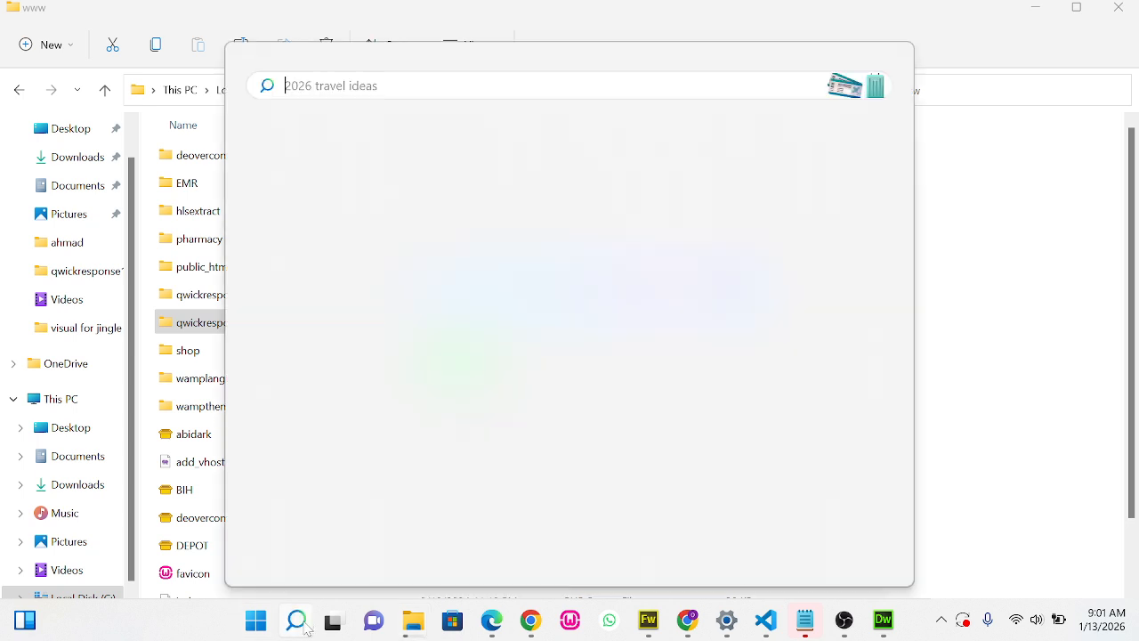
{"action": "type", "text": "fto"}
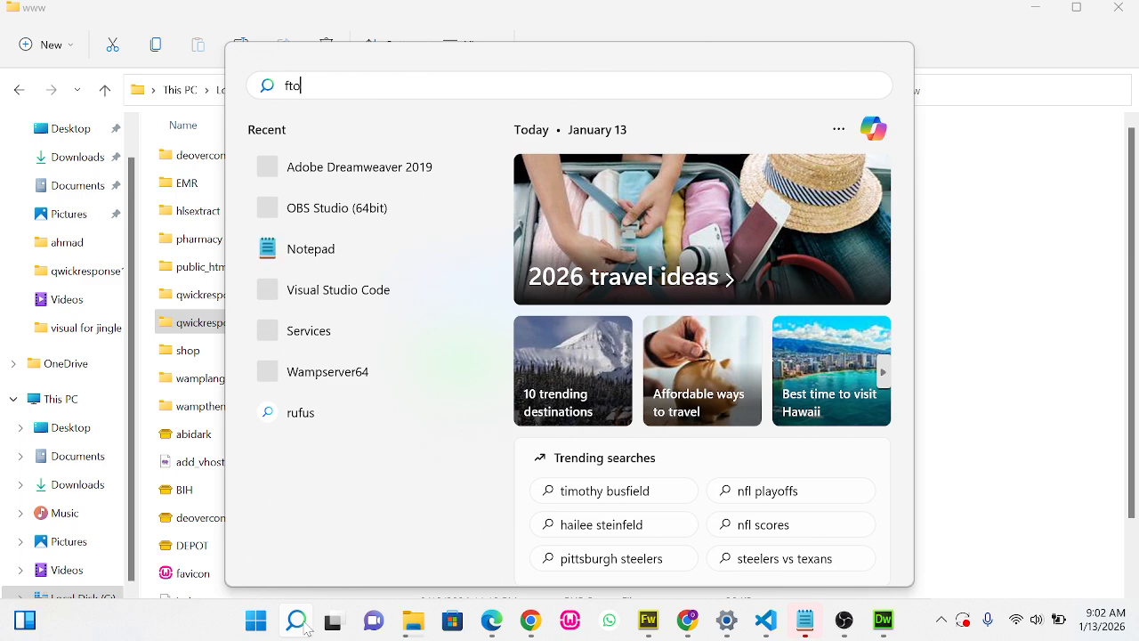
{"action": "key", "text": "BackSpace"}
{"action": "key", "text": "BackSpace"}
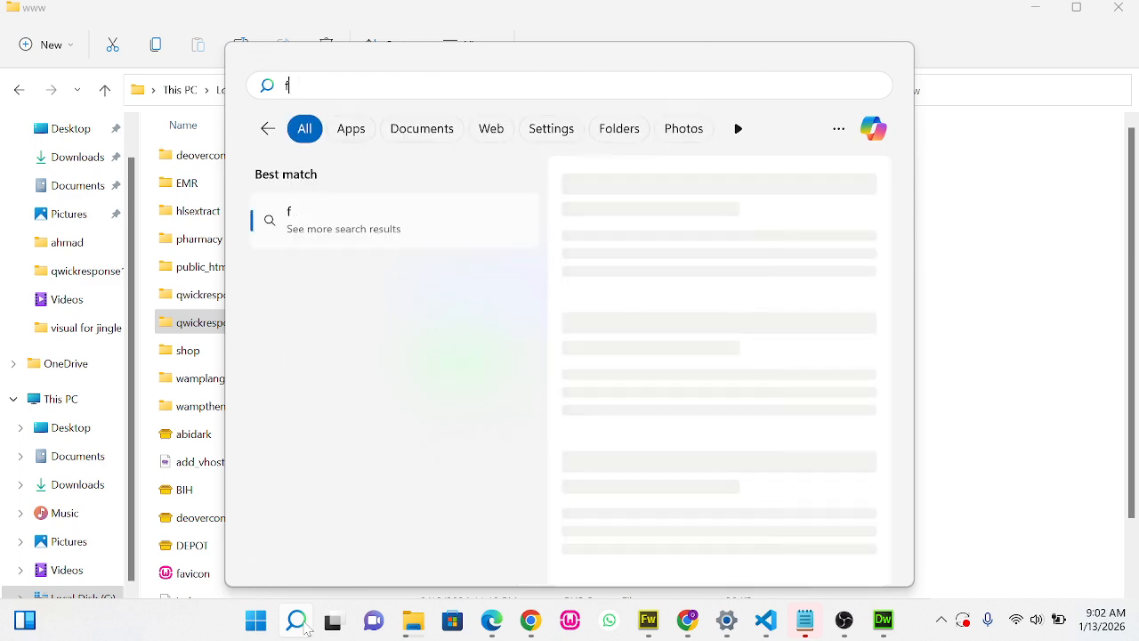
{"action": "type", "text": "ile"}
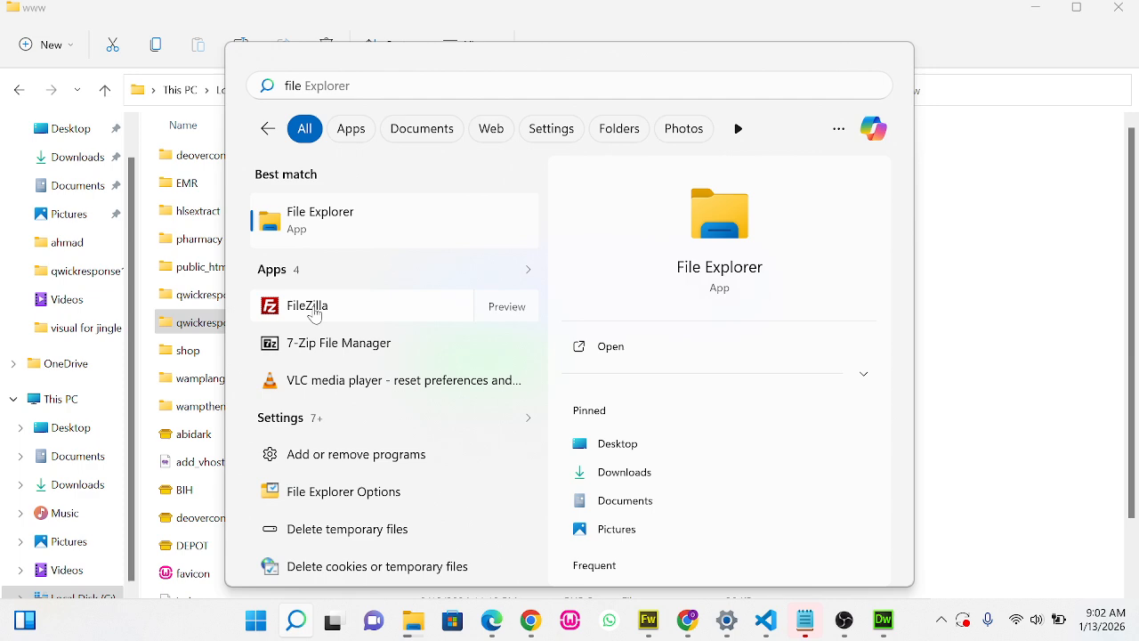
{"action": "left_click", "coordinate": [314, 308]}
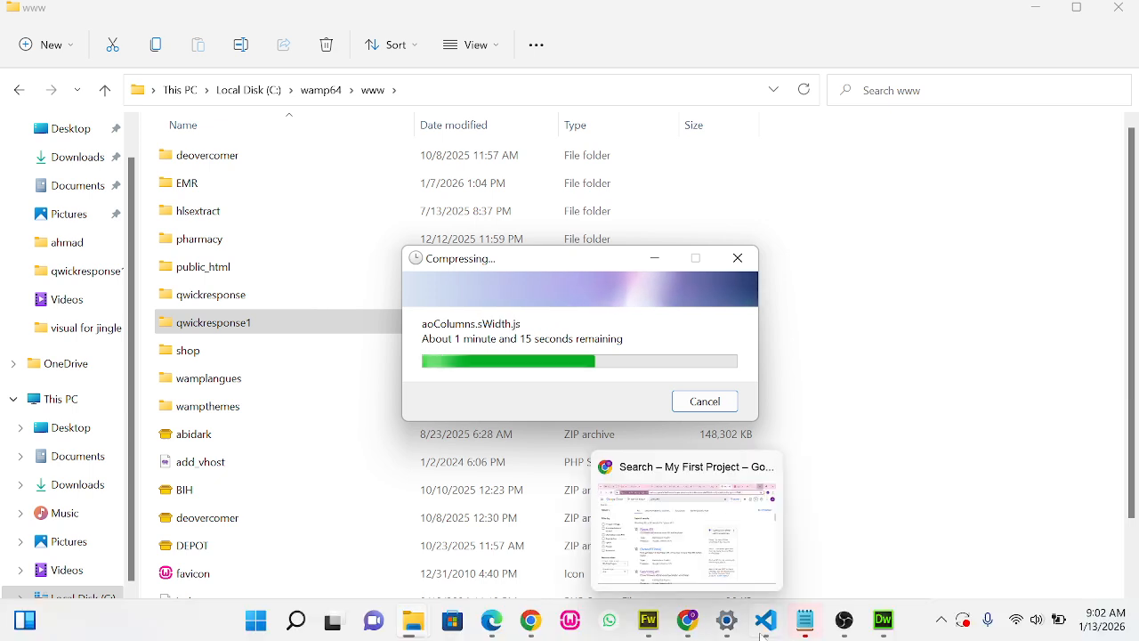
Switch to cPanel File Manager in Chrome and reload the home directory listing
{"action": "mouse_move", "coordinate": [845, 628]}
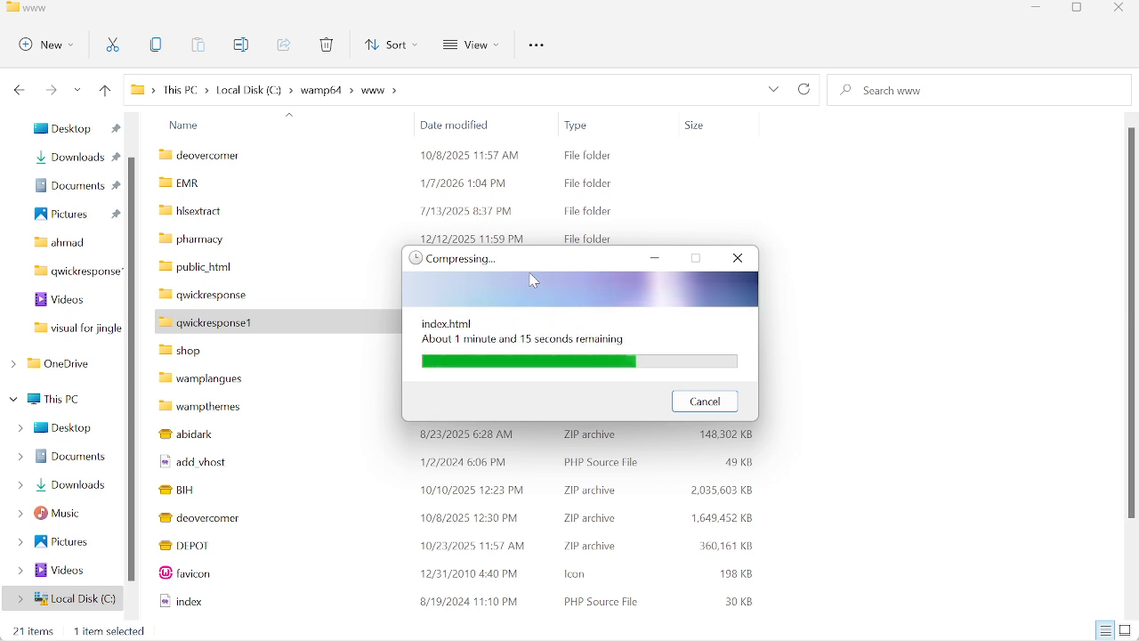
{"action": "mouse_move", "coordinate": [739, 636]}
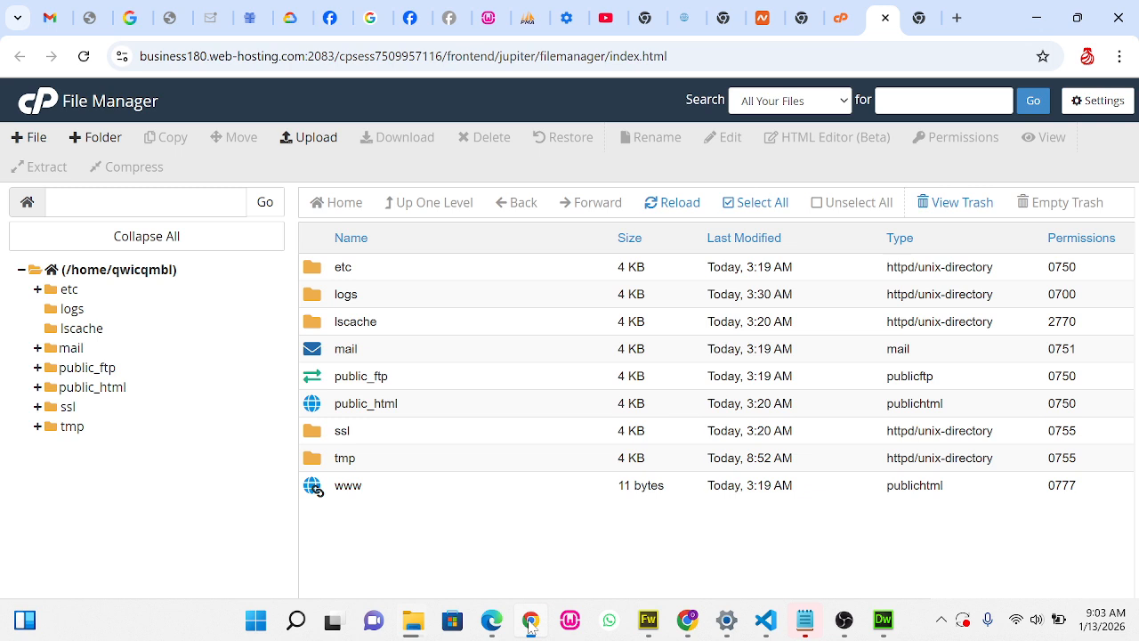
{"action": "left_click", "coordinate": [530, 620]}
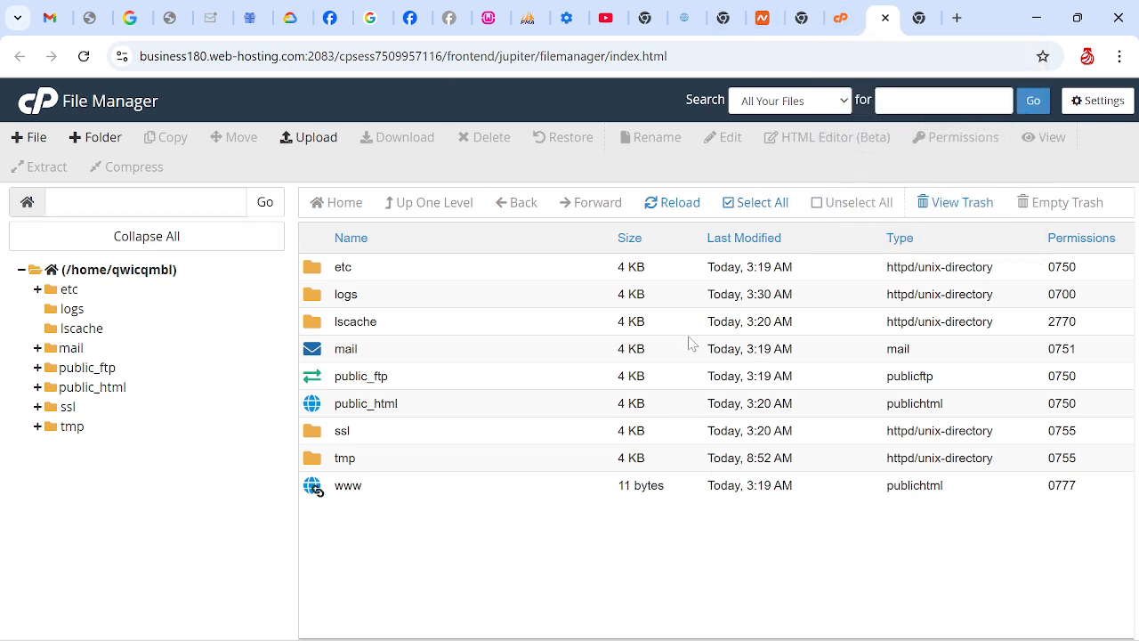
{"action": "left_click", "coordinate": [672, 209]}
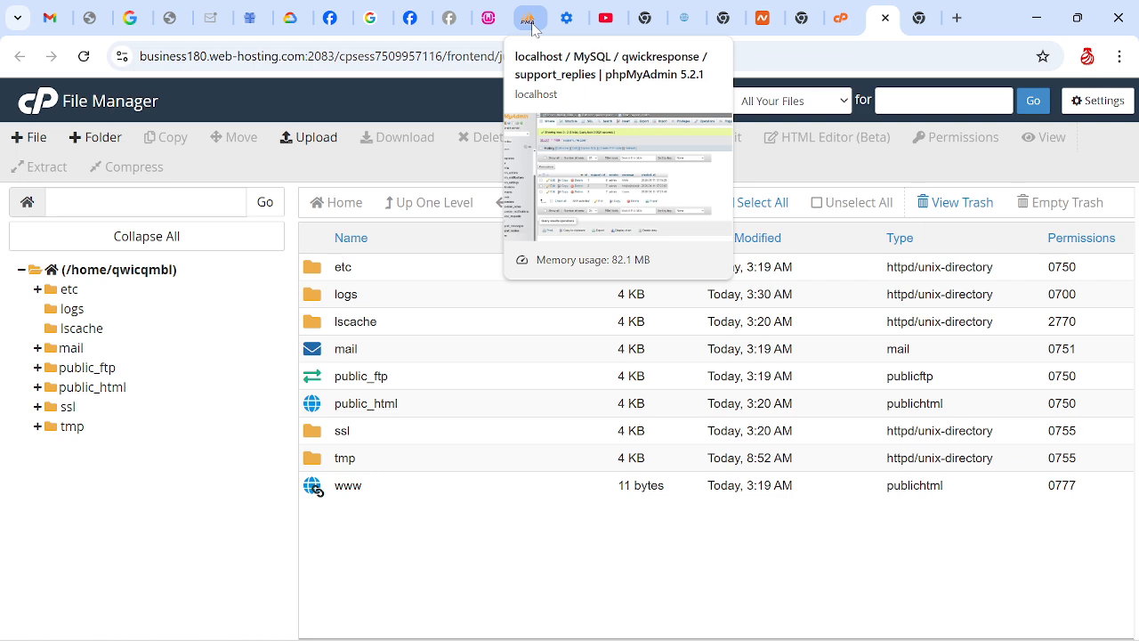
Check WampServer among the hidden system tray programs
{"action": "mouse_move", "coordinate": [683, 613]}
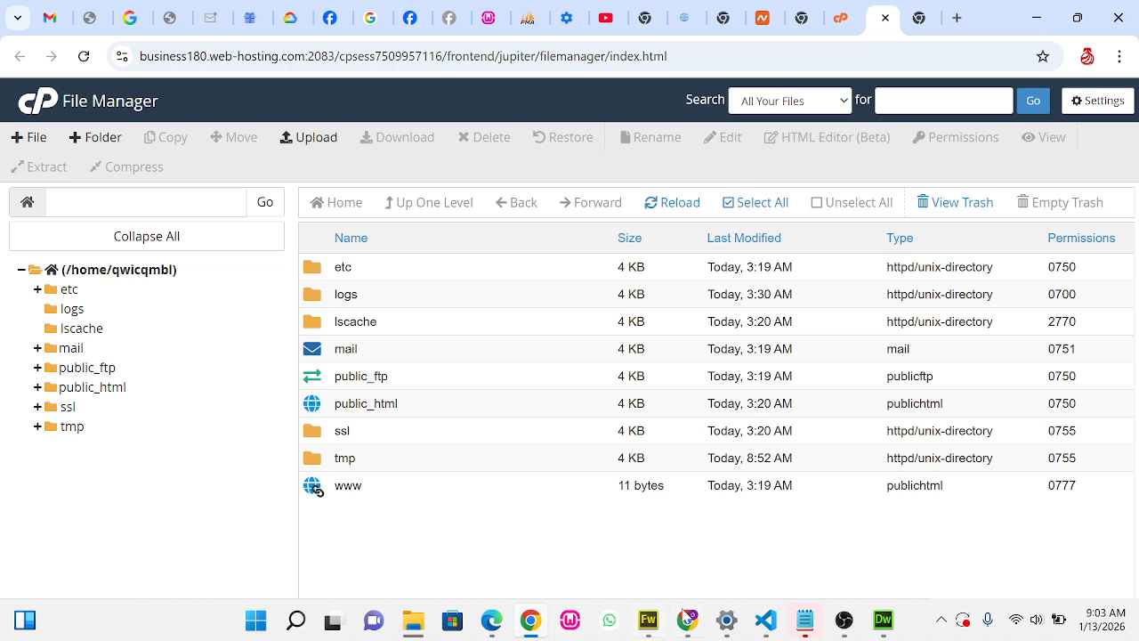
{"action": "left_click", "coordinate": [942, 622]}
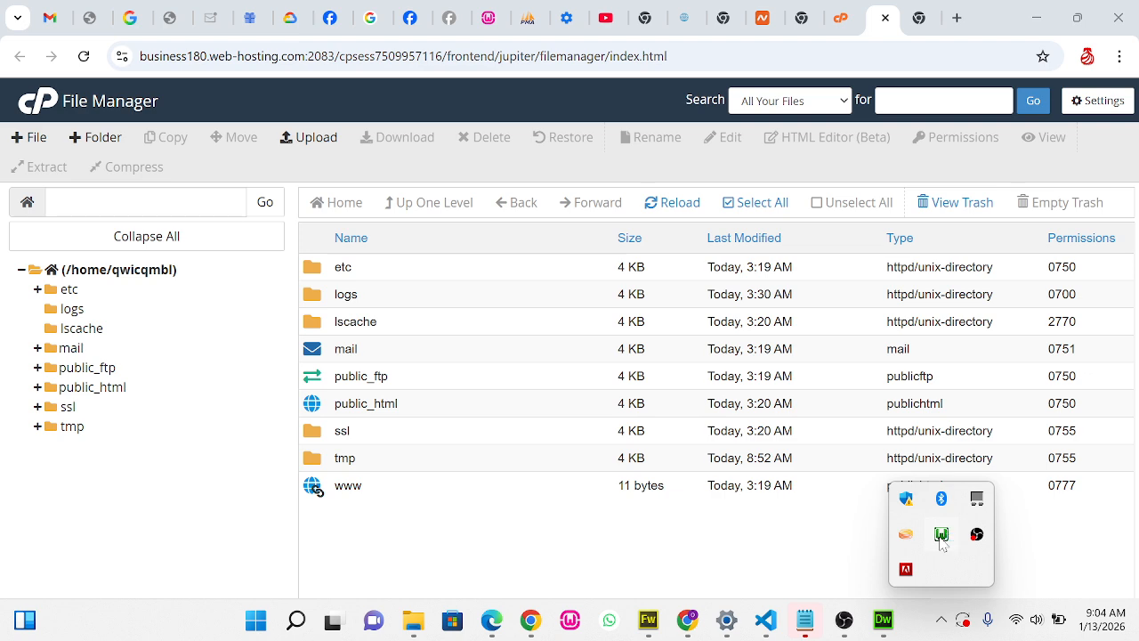
{"action": "left_click", "coordinate": [941, 536]}
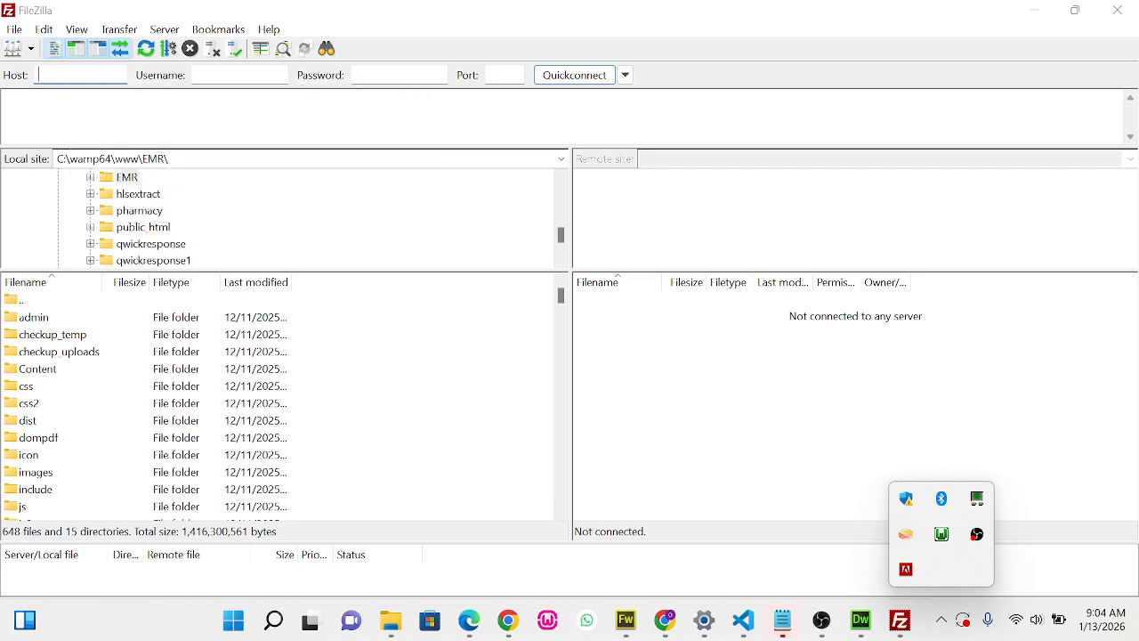
In FileZilla, dismiss the update notice, open the local qwickresponse1 folder, and minimize the window
{"action": "left_click", "coordinate": [239, 75]}
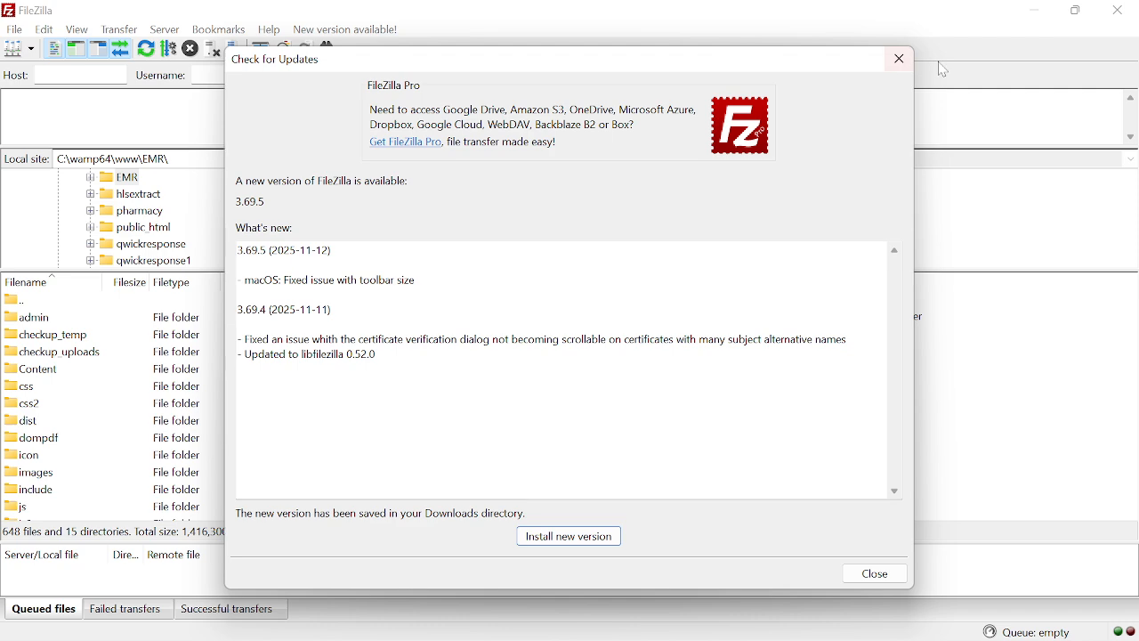
{"action": "left_click", "coordinate": [899, 59]}
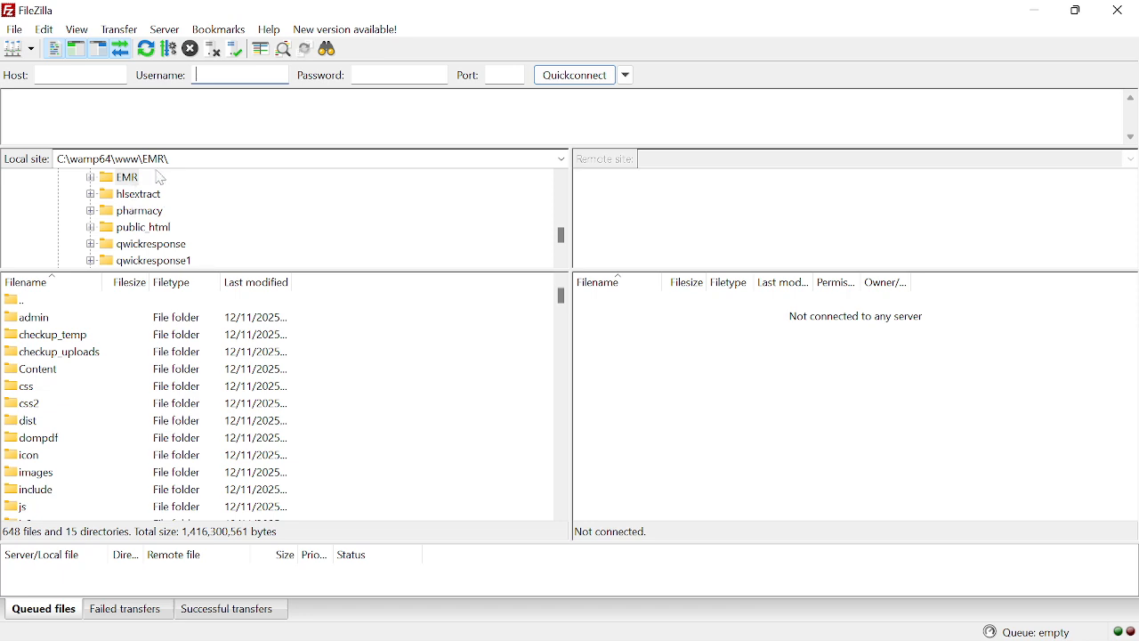
{"action": "left_click", "coordinate": [163, 263]}
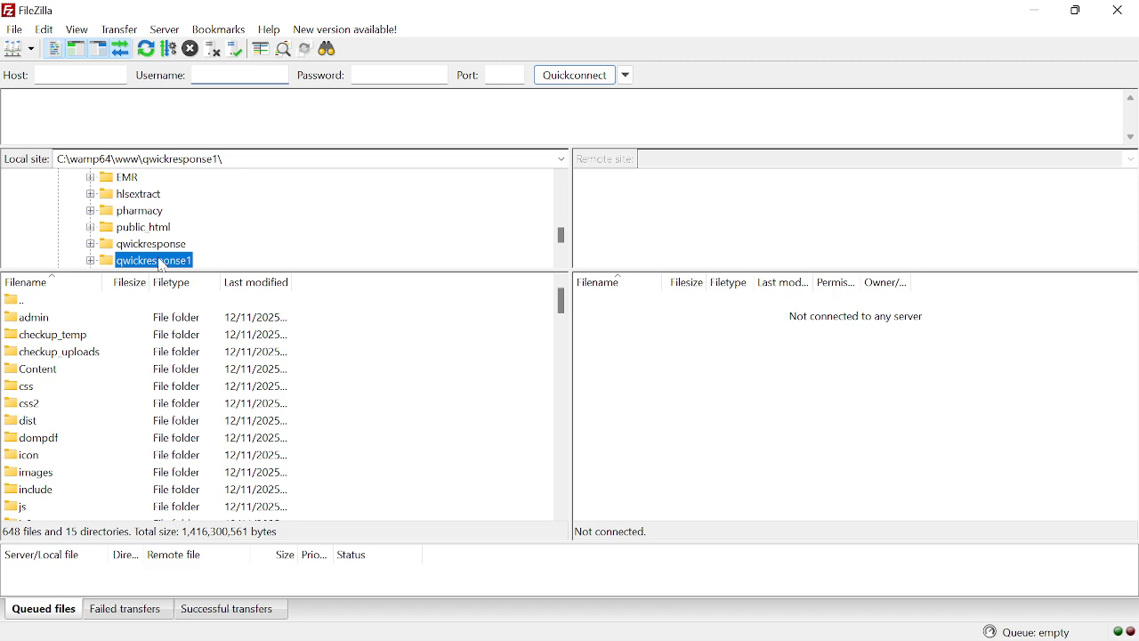
{"action": "double_click", "coordinate": [163, 262]}
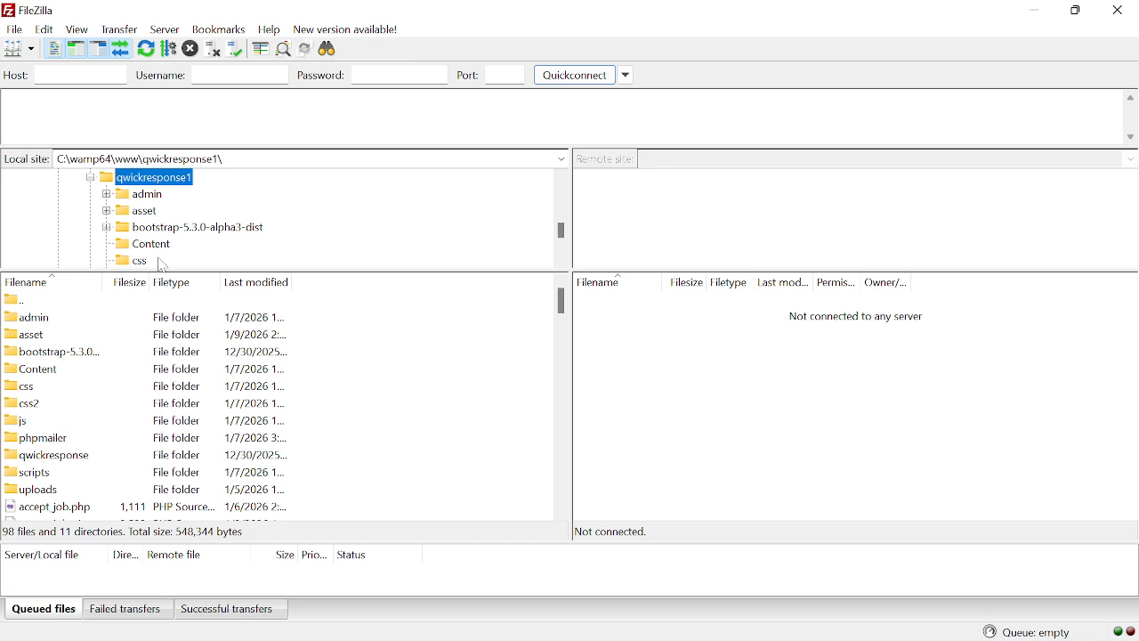
{"action": "right_click", "coordinate": [156, 357]}
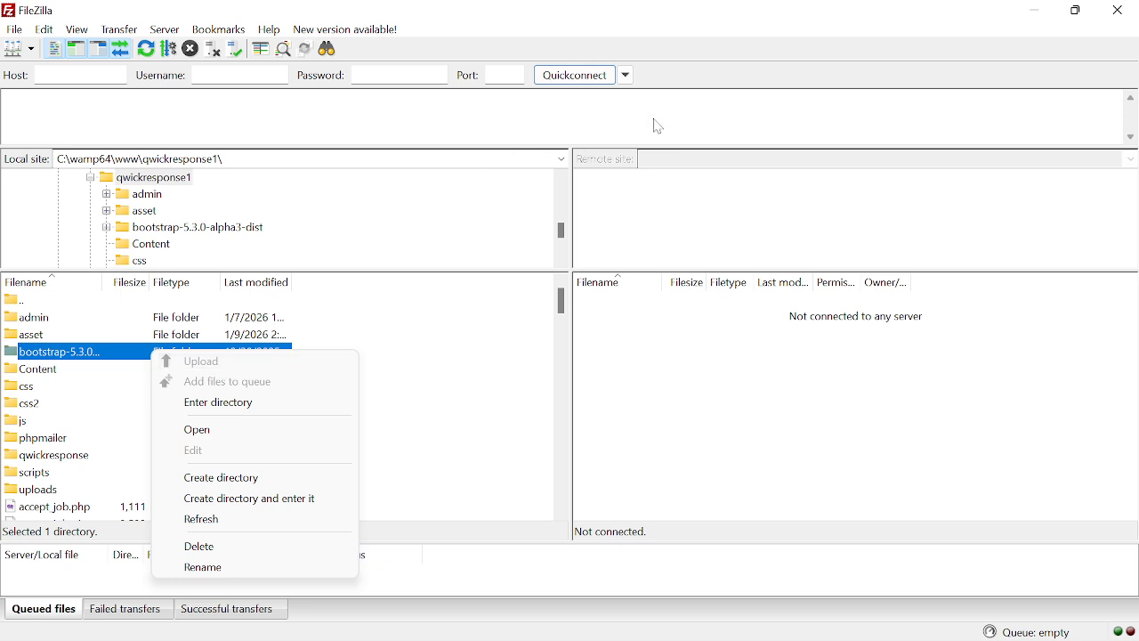
{"action": "left_click", "coordinate": [1046, 12]}
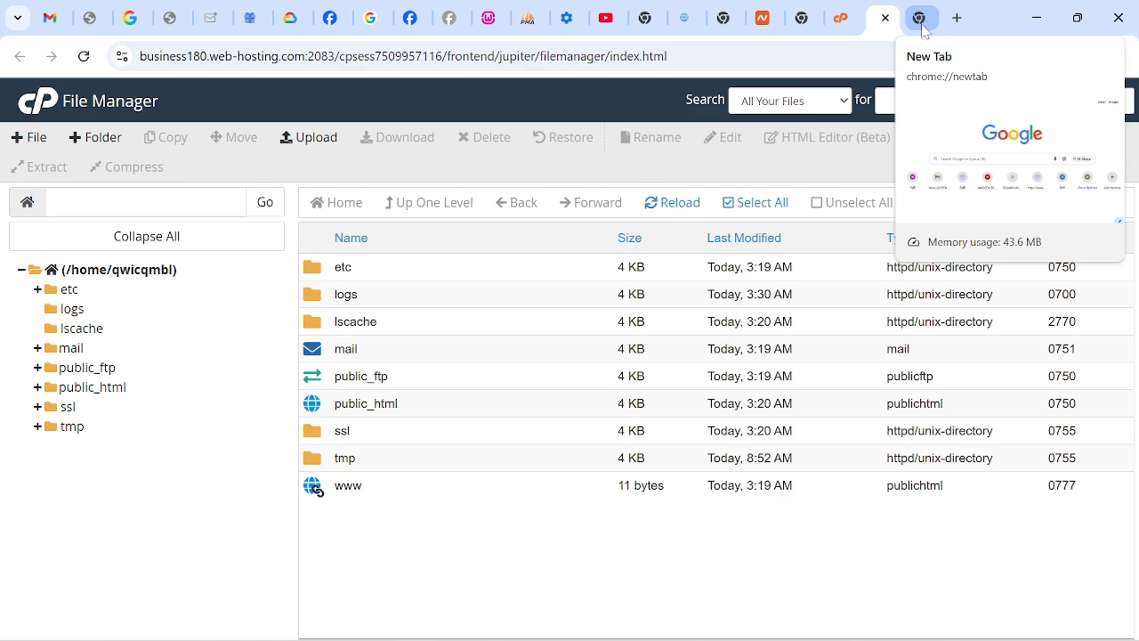
Open localhost/phpmyadmin in a new Chrome tab and log in as root on the MySQL server
{"action": "left_click", "coordinate": [956, 18]}
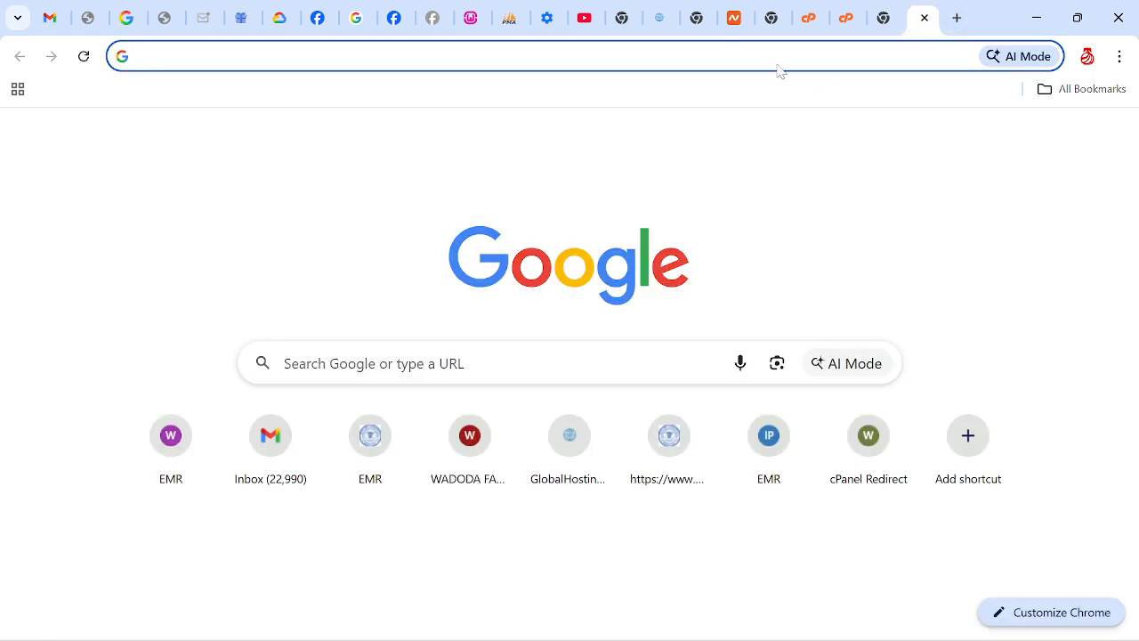
{"action": "left_click", "coordinate": [777, 67]}
{"action": "type", "text": "local"}
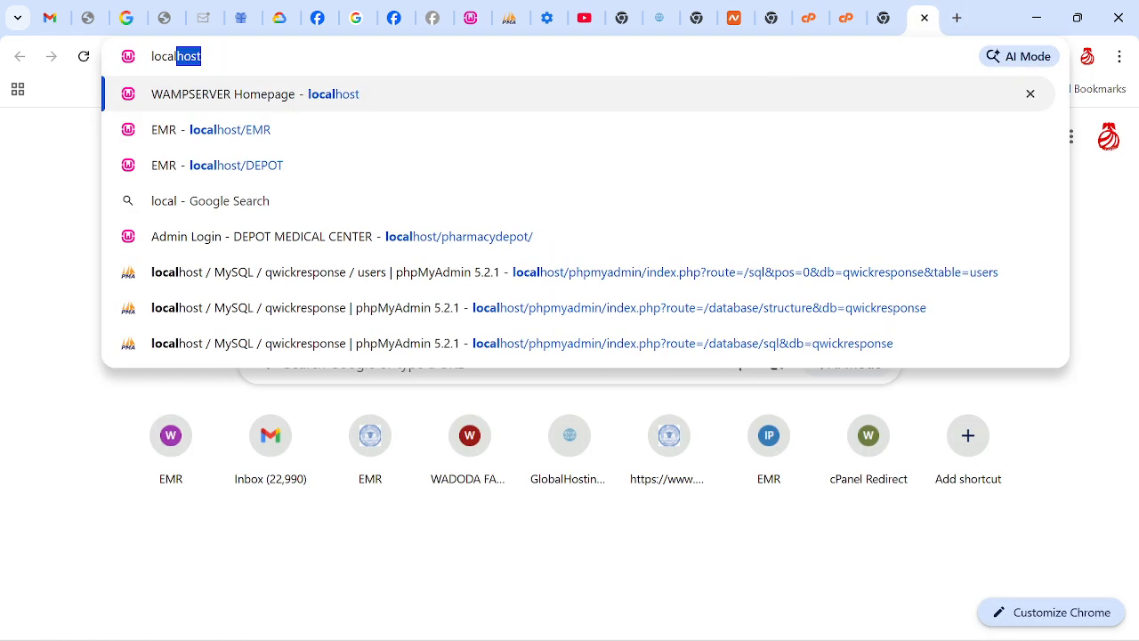
{"action": "type", "text": "host/p"}
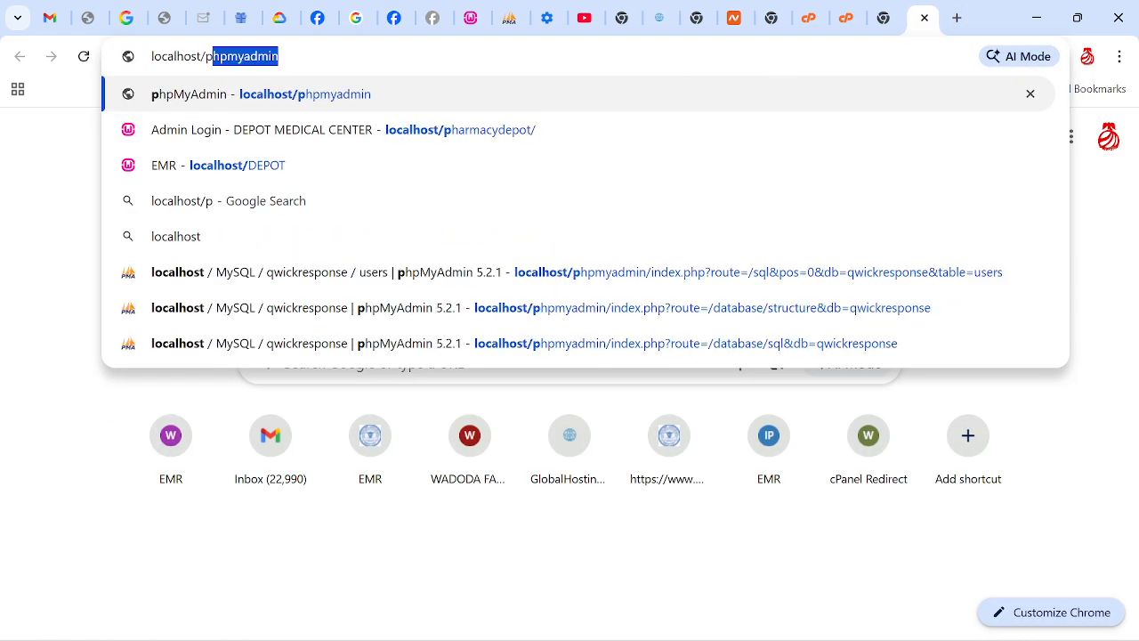
{"action": "type", "text": "hp"}
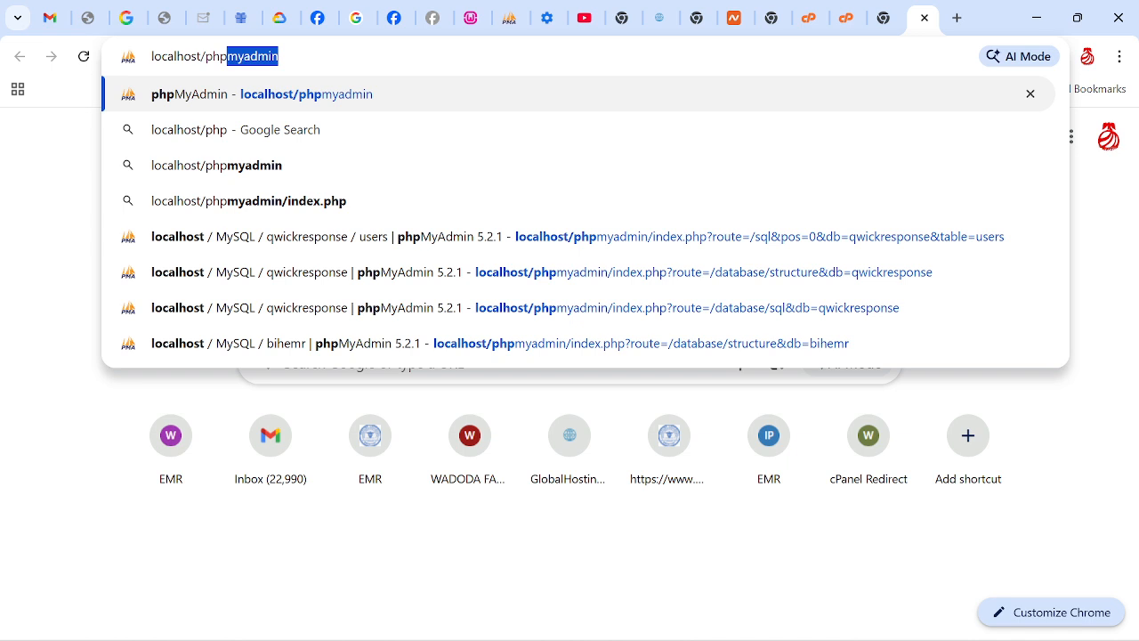
{"action": "key", "text": "Return"}
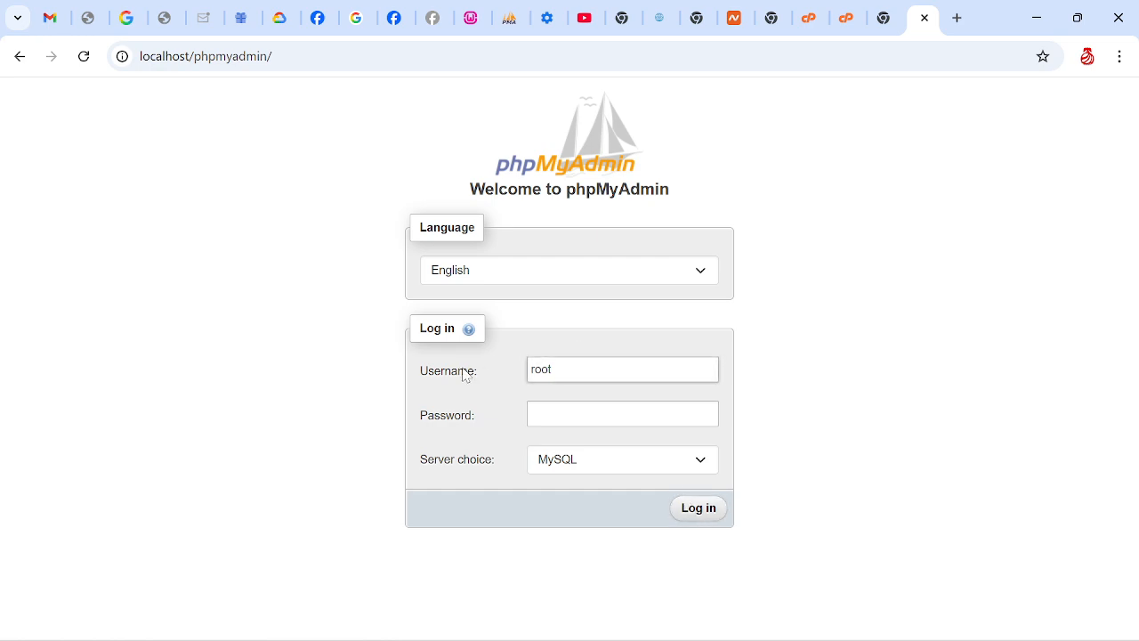
{"action": "left_click", "coordinate": [694, 513]}
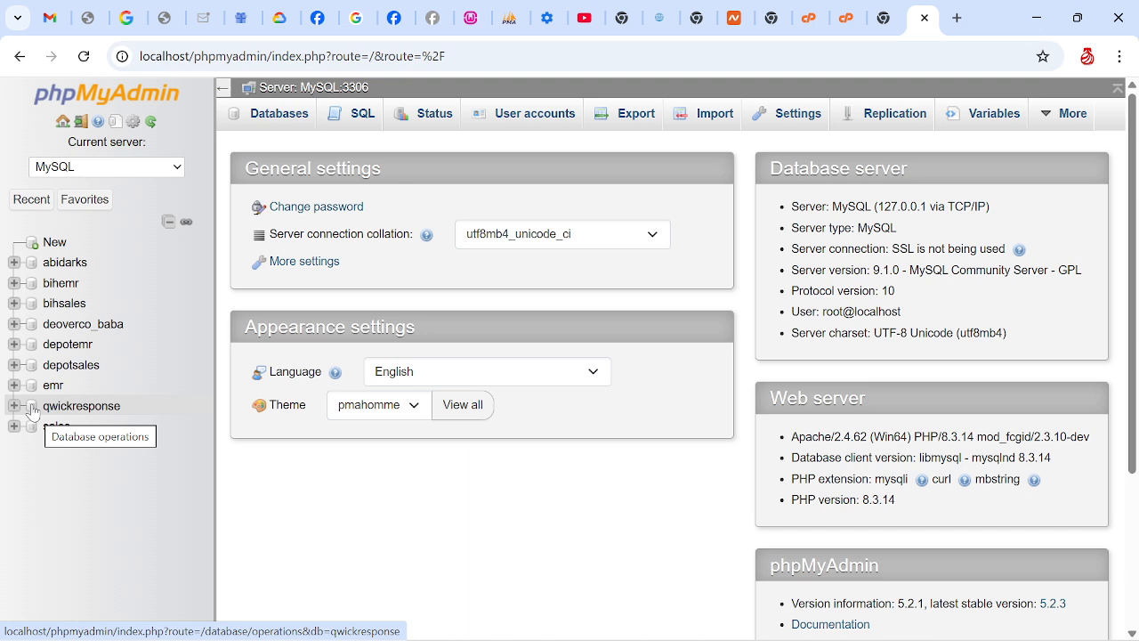
Export the qwickresponse database with the Quick method in SQL format
{"action": "left_click", "coordinate": [79, 407]}
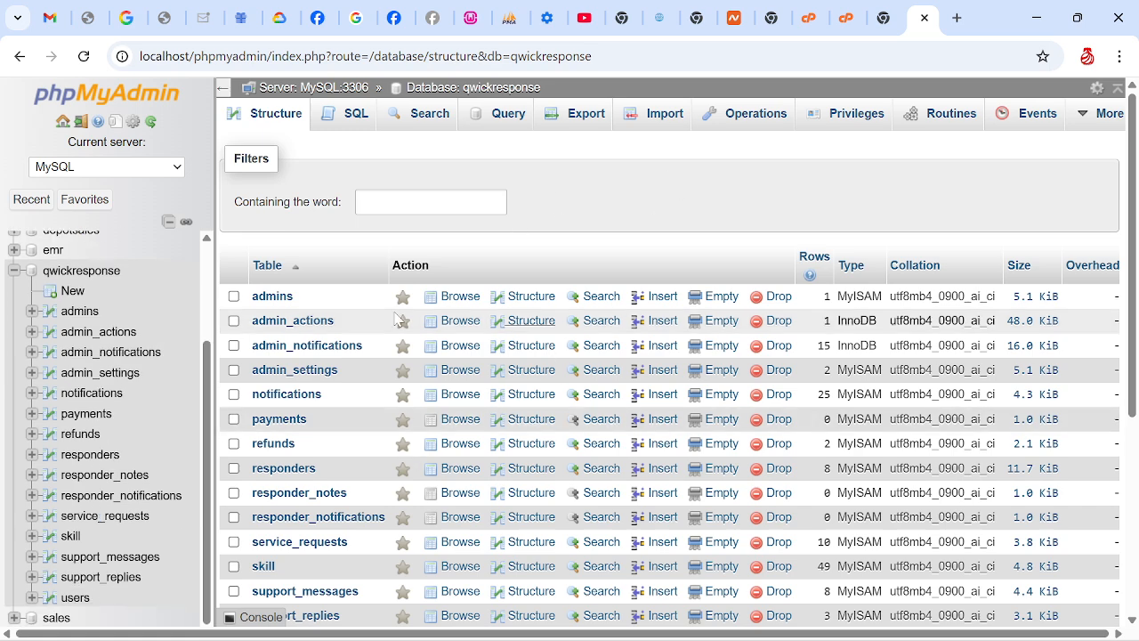
{"action": "left_click", "coordinate": [581, 120]}
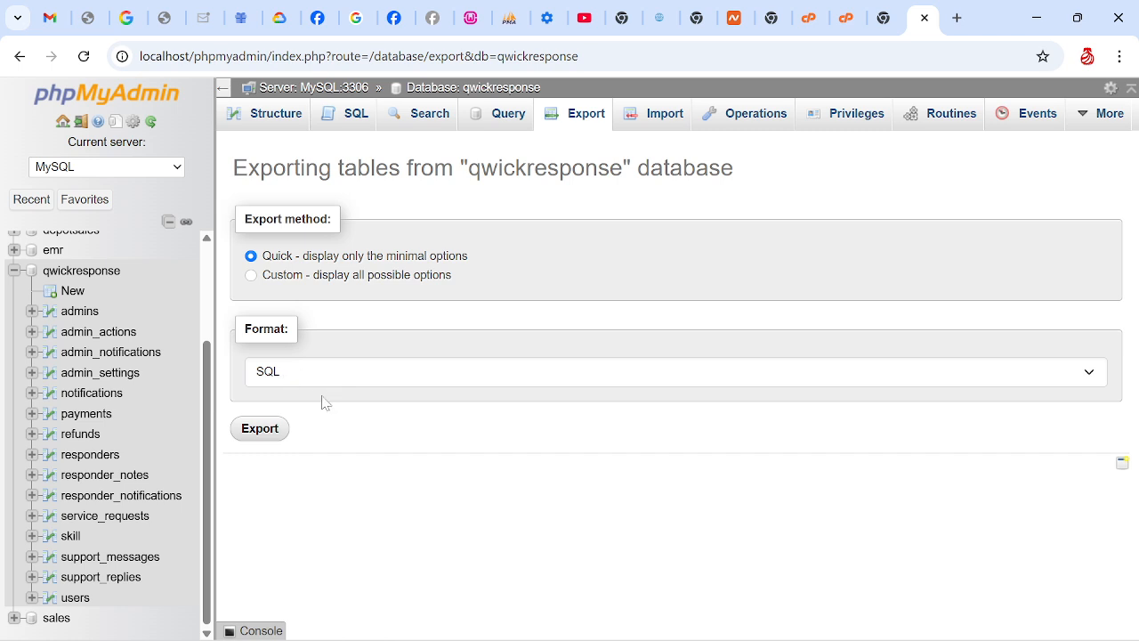
{"action": "left_click", "coordinate": [258, 429]}
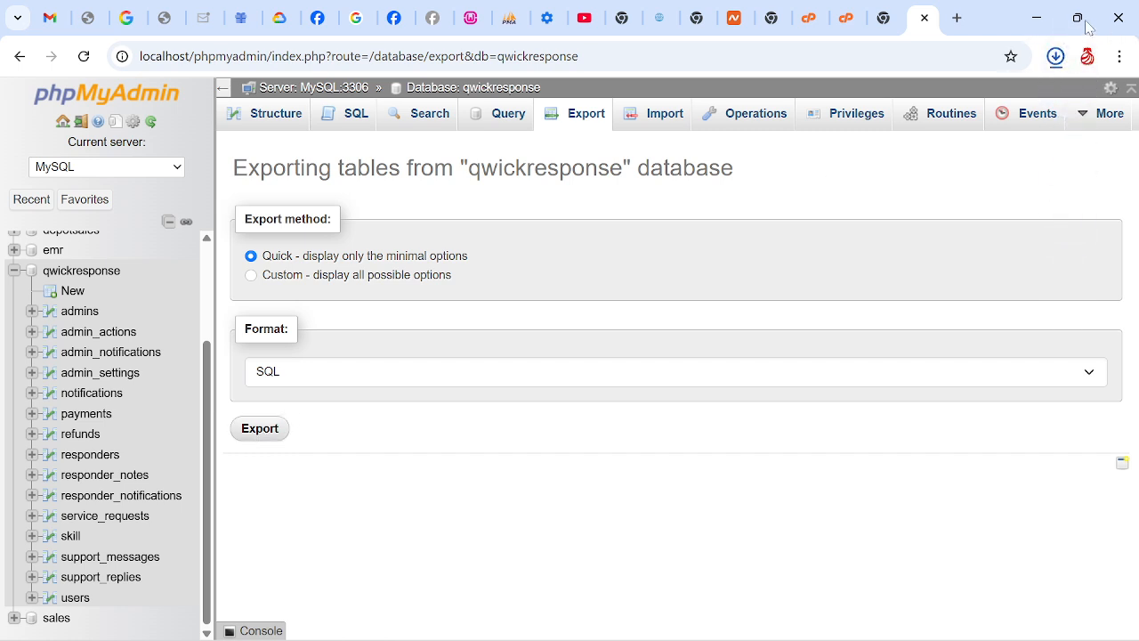
Locate the downloaded qwickresponse.sql in the Downloads folder and open it in Notepad to view the dump
{"action": "left_click", "coordinate": [1055, 57]}
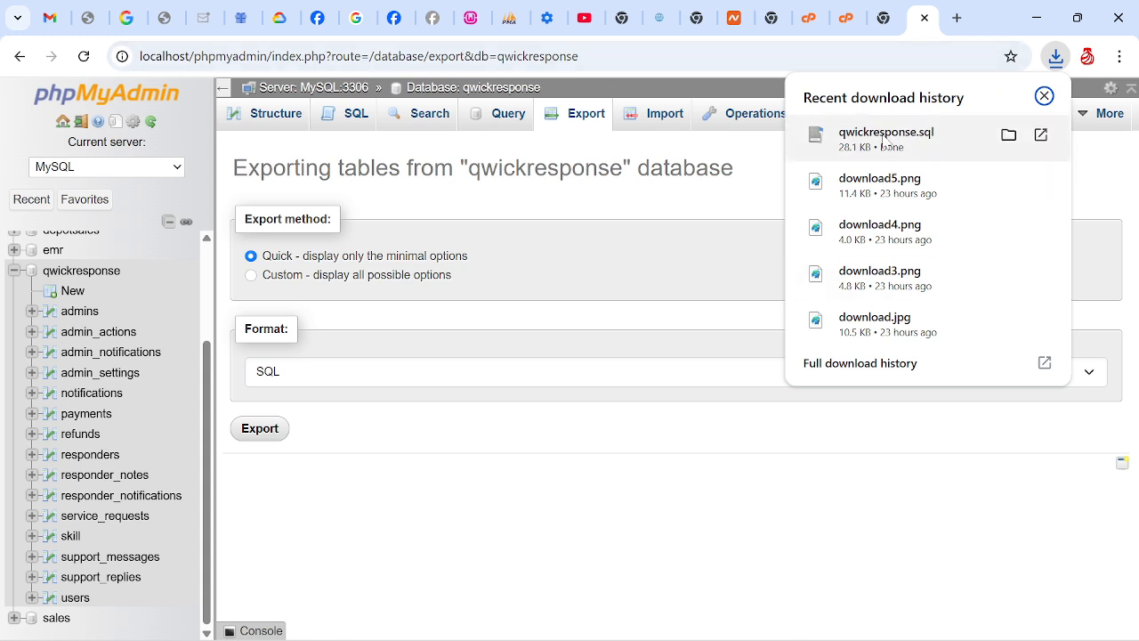
{"action": "left_click", "coordinate": [1008, 134]}
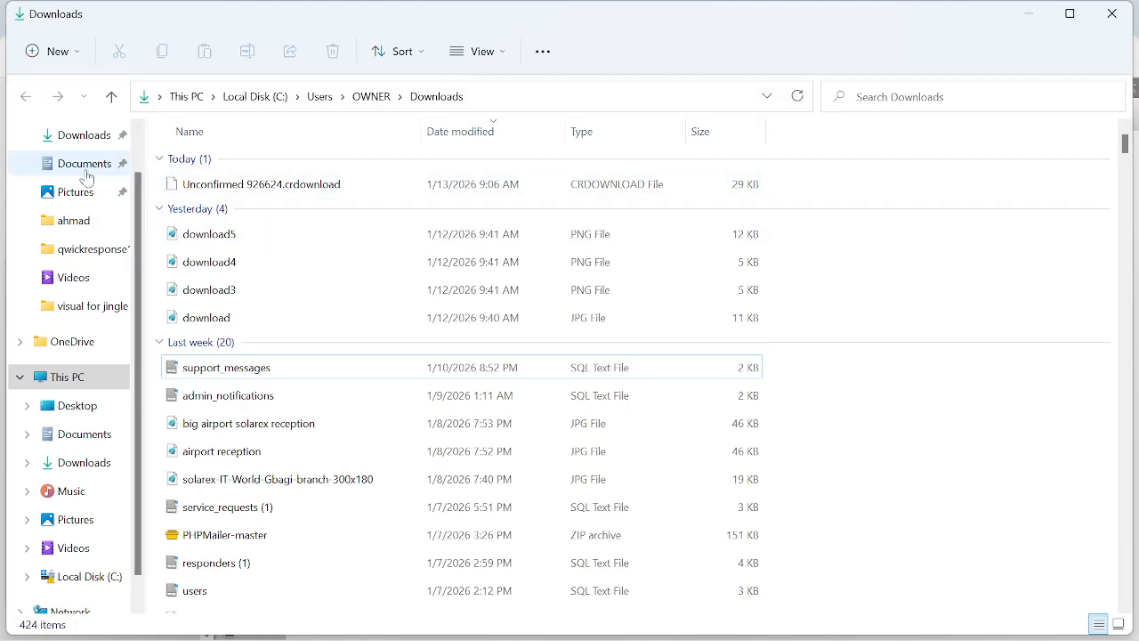
{"action": "left_click", "coordinate": [85, 134]}
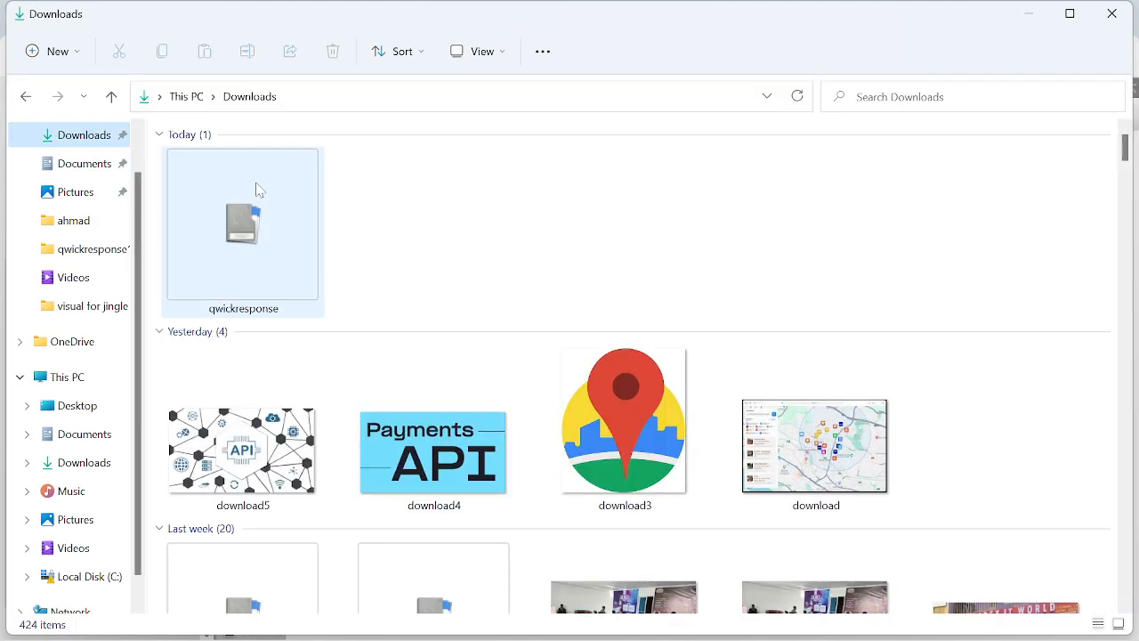
{"action": "left_click", "coordinate": [259, 253]}
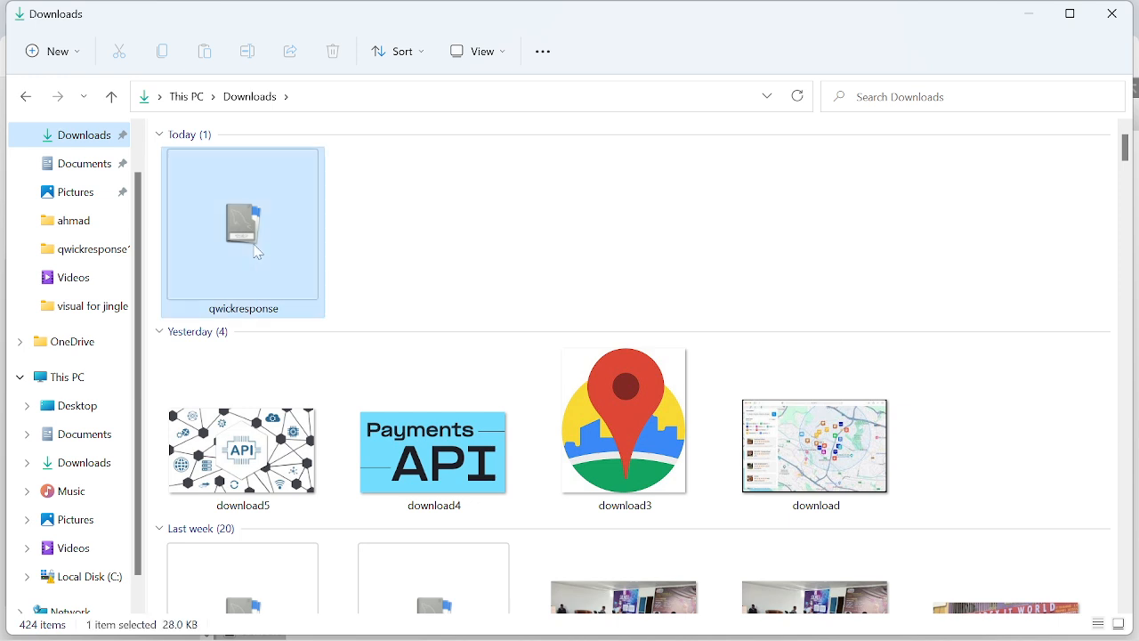
{"action": "right_click", "coordinate": [259, 253]}
{"action": "mouse_move", "coordinate": [442, 339]}
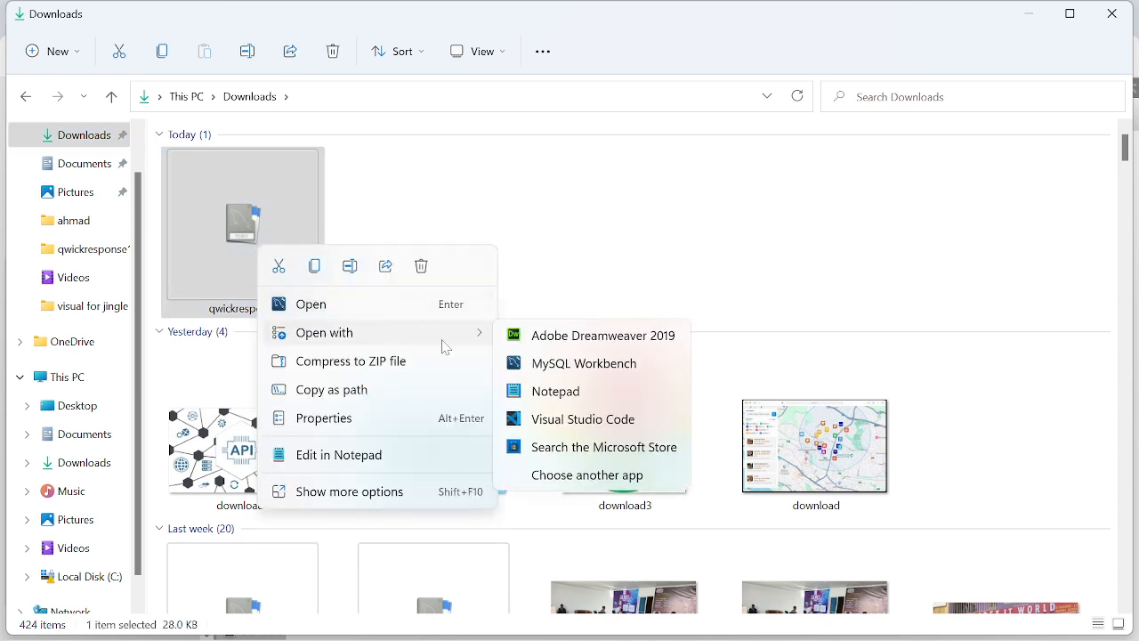
{"action": "left_click", "coordinate": [558, 398]}
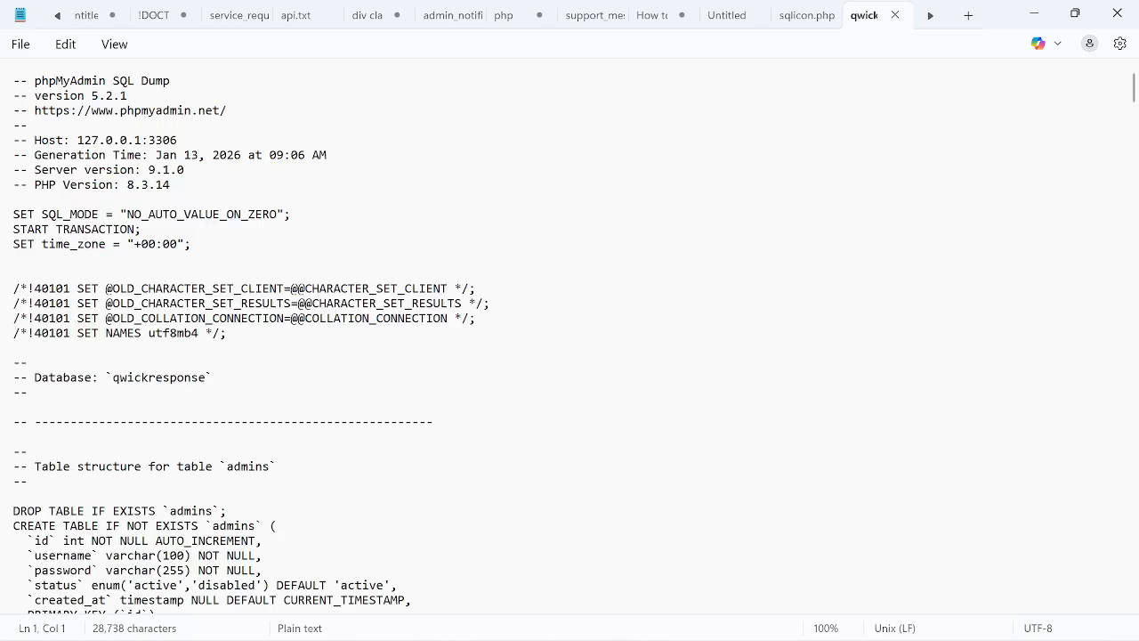
{"action": "scroll", "coordinate": [1135, 99], "scroll_direction": "down", "scroll_amount": 3}
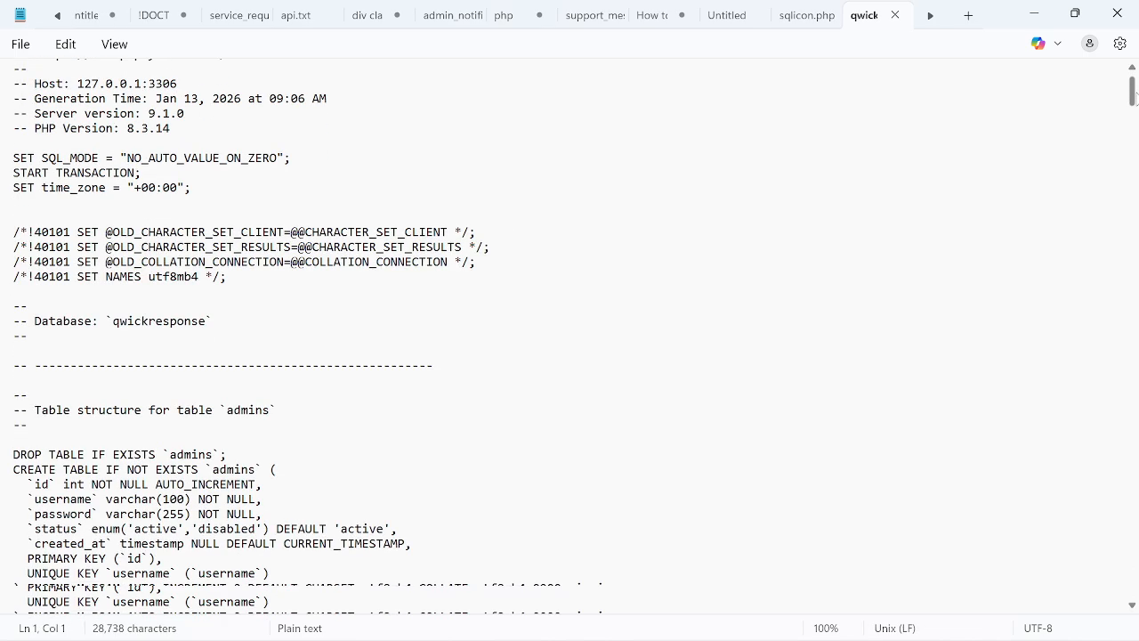
Copy the hosted database name qwicqmbl_response from the $db_name line in sqlicon.php
{"action": "scroll", "coordinate": [1135, 99], "scroll_direction": "up", "scroll_amount": 3}
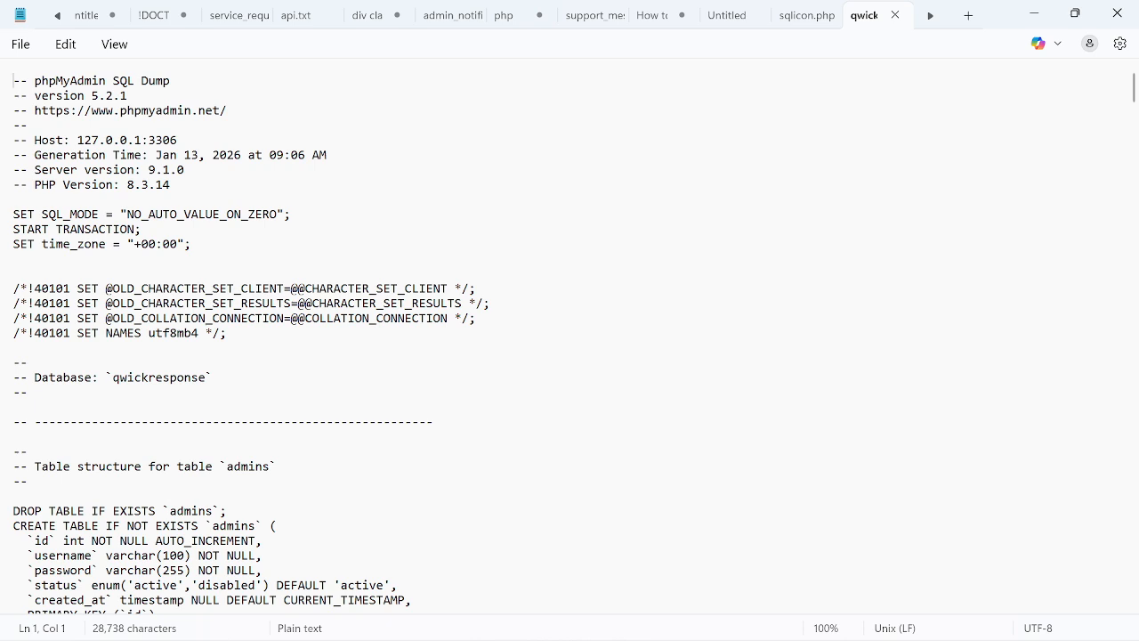
{"action": "mouse_move", "coordinate": [663, 628]}
{"action": "left_click", "coordinate": [794, 15]}
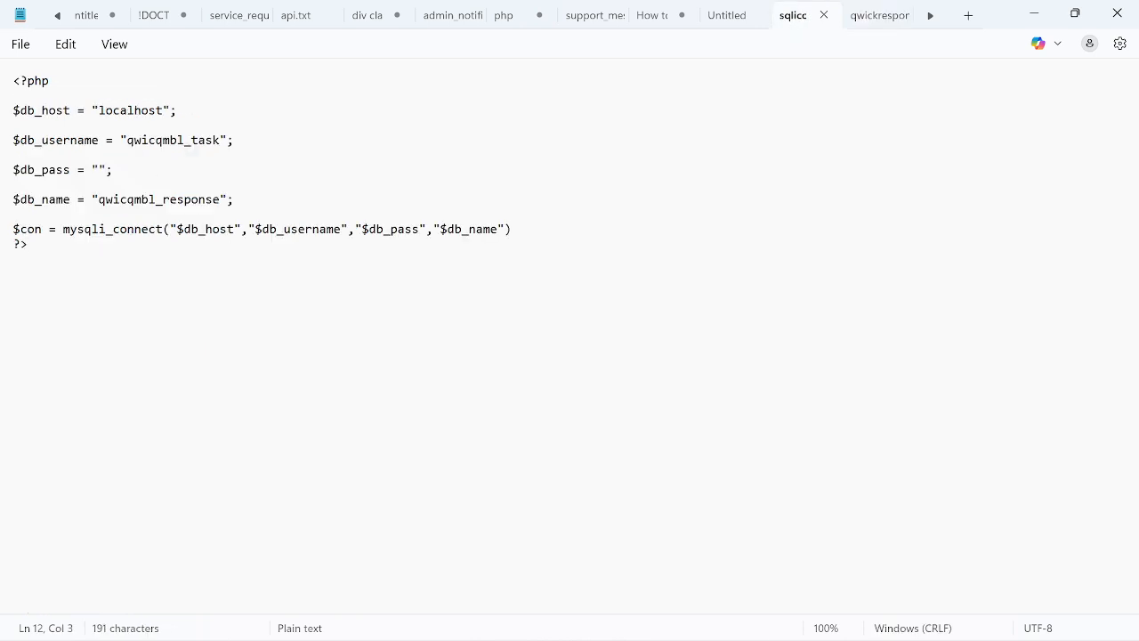
{"action": "left_click_drag", "start_coordinate": [98, 199], "coordinate": [220, 199]}
{"action": "key", "text": "ctrl+c"}
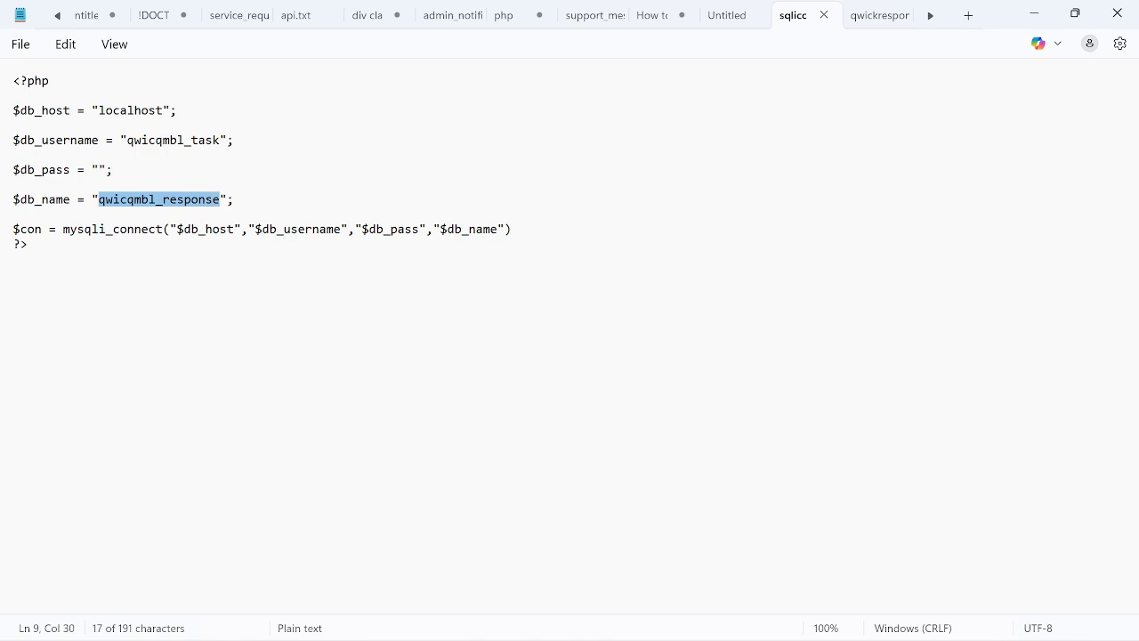
{"action": "left_click", "coordinate": [1032, 13]}
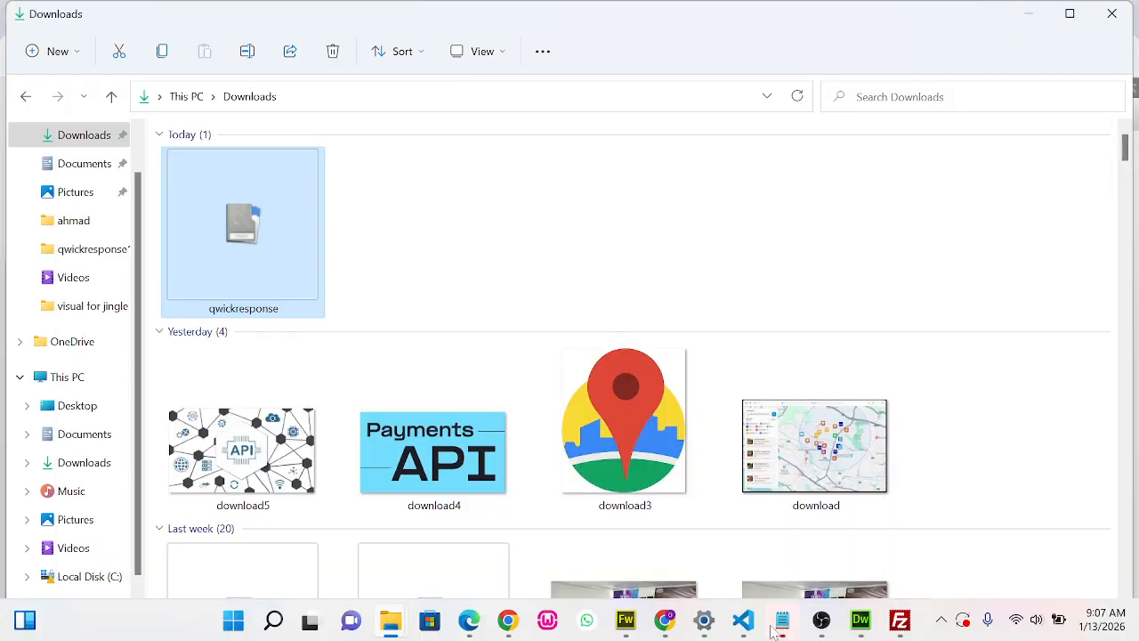
In the qwickresponse SQL dump, set the database name in the header comment to qwicqmbl_response, then minimize Notepad and the Downloads window
{"action": "left_click", "coordinate": [805, 628]}
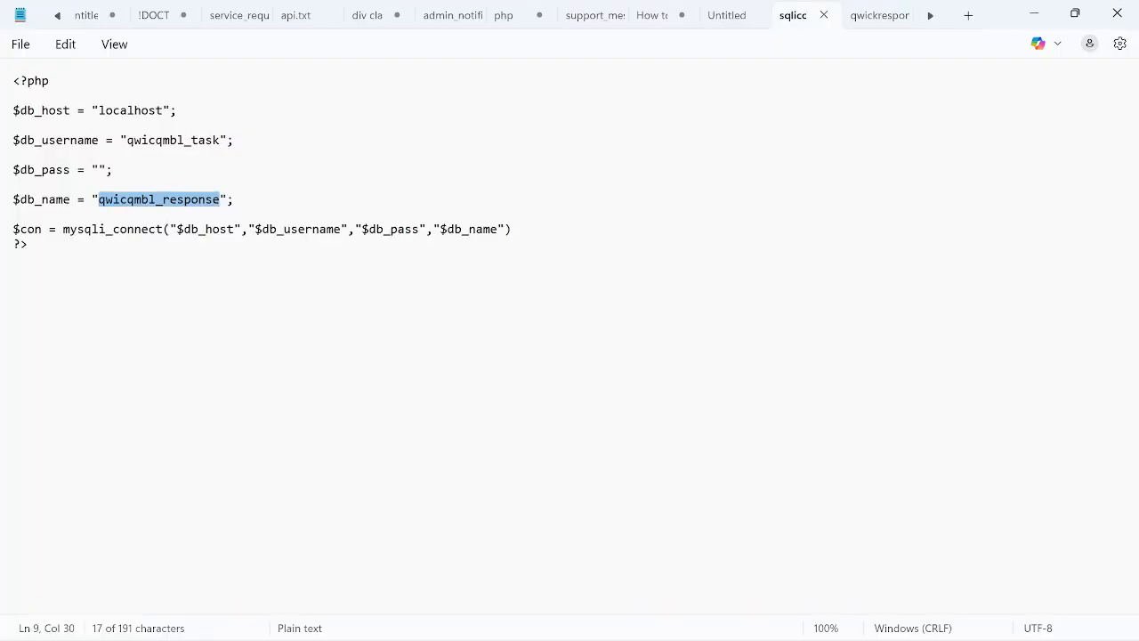
{"action": "left_click", "coordinate": [877, 18]}
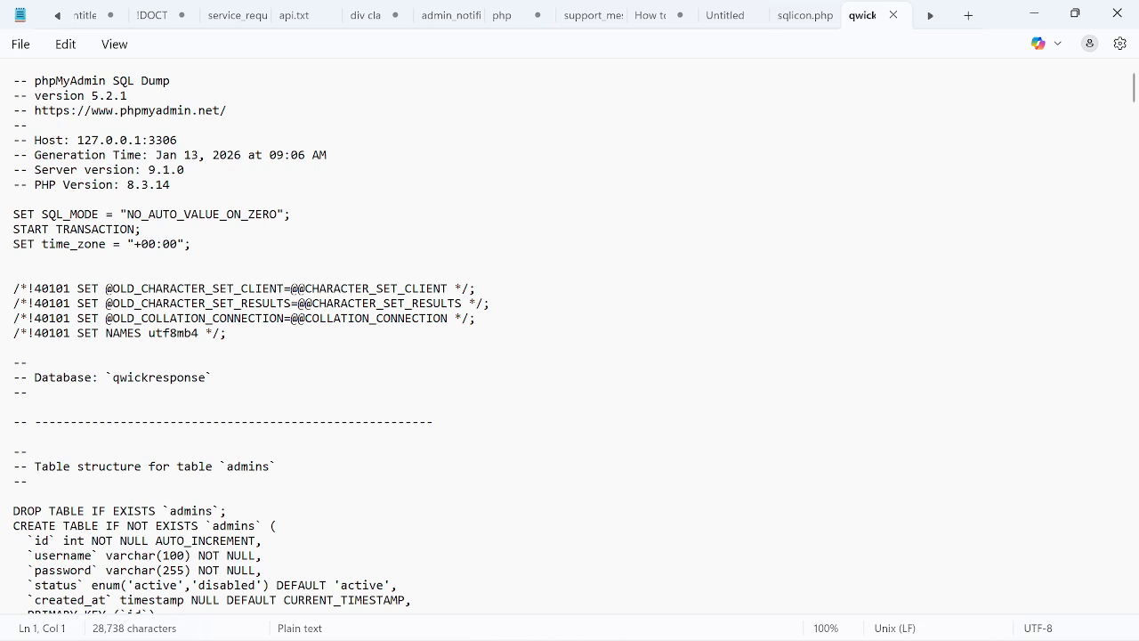
{"action": "left_click_drag", "start_coordinate": [112, 377], "coordinate": [205, 377]}
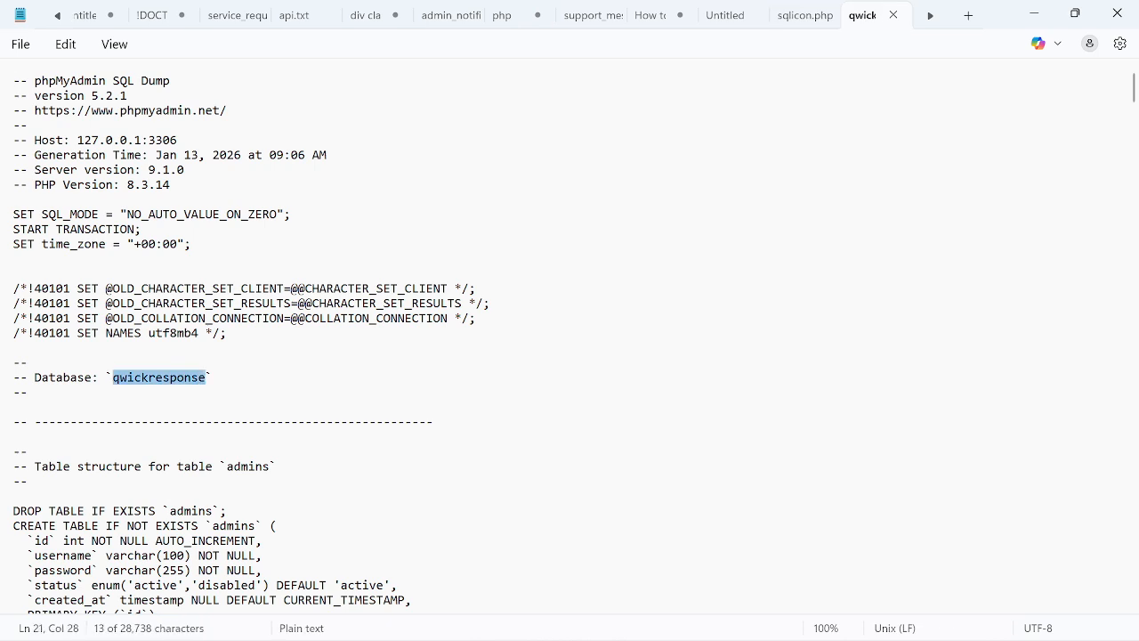
{"action": "key", "text": "ctrl+v"}
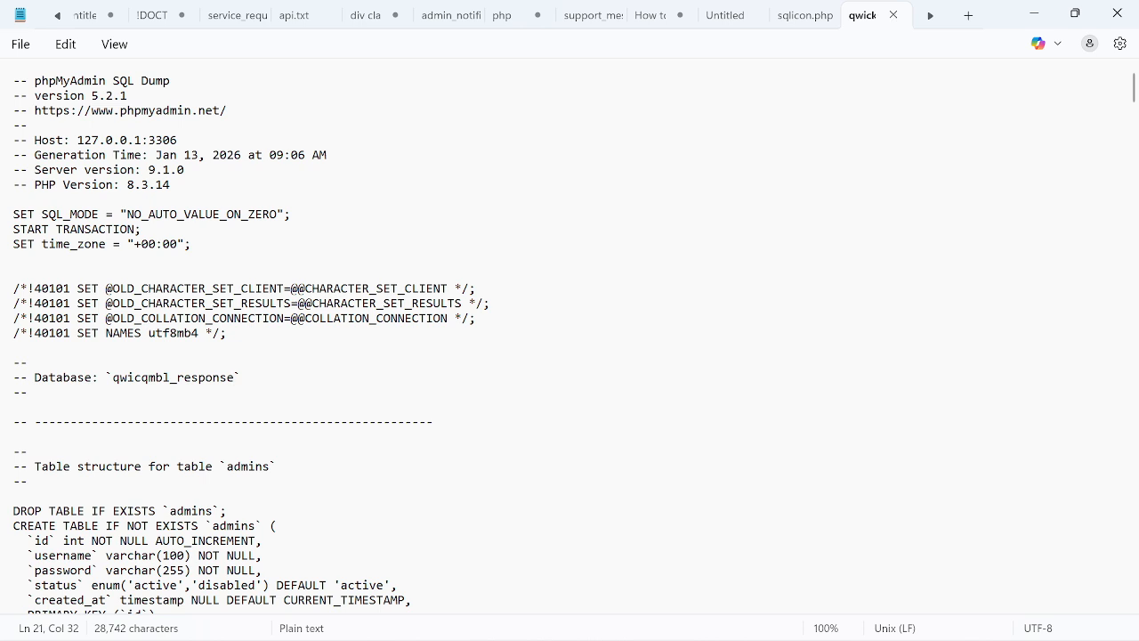
{"action": "left_click", "coordinate": [1032, 13]}
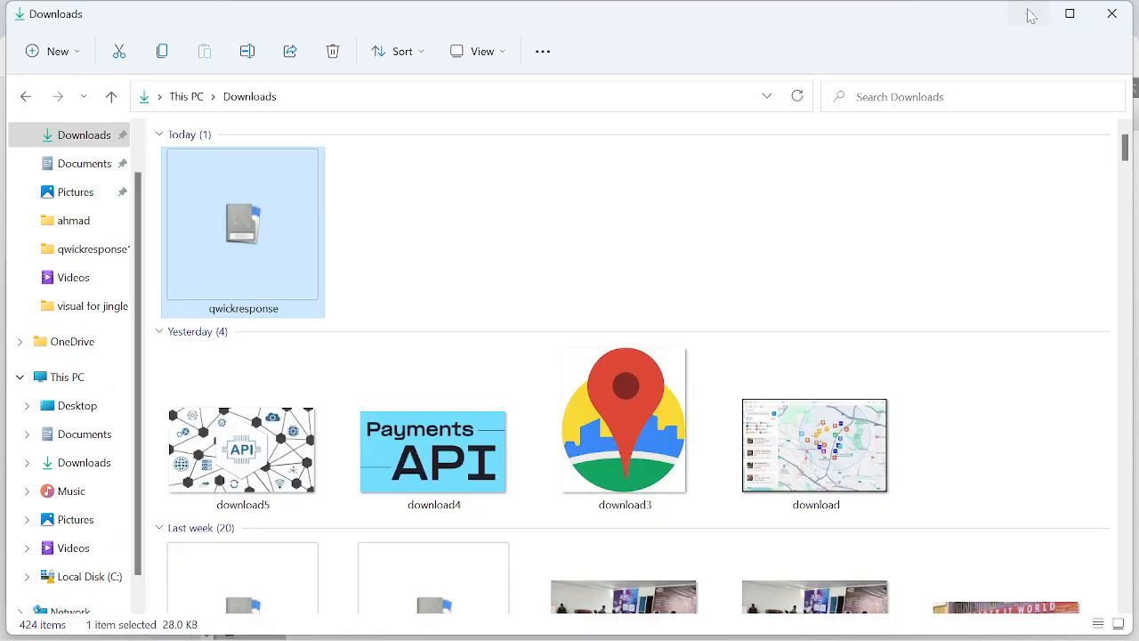
{"action": "left_click", "coordinate": [1027, 12]}
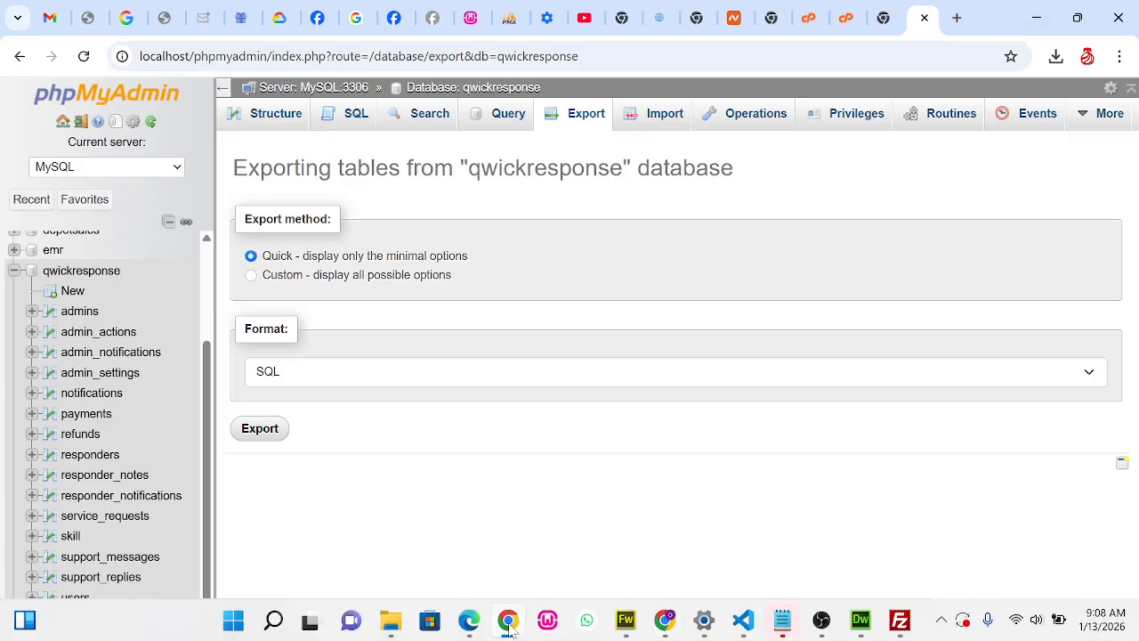
Return to the hosting account's cPanel in Chrome and open phpMyAdmin from its Databases section
{"action": "mouse_move", "coordinate": [510, 623]}
{"action": "left_click", "coordinate": [507, 570]}
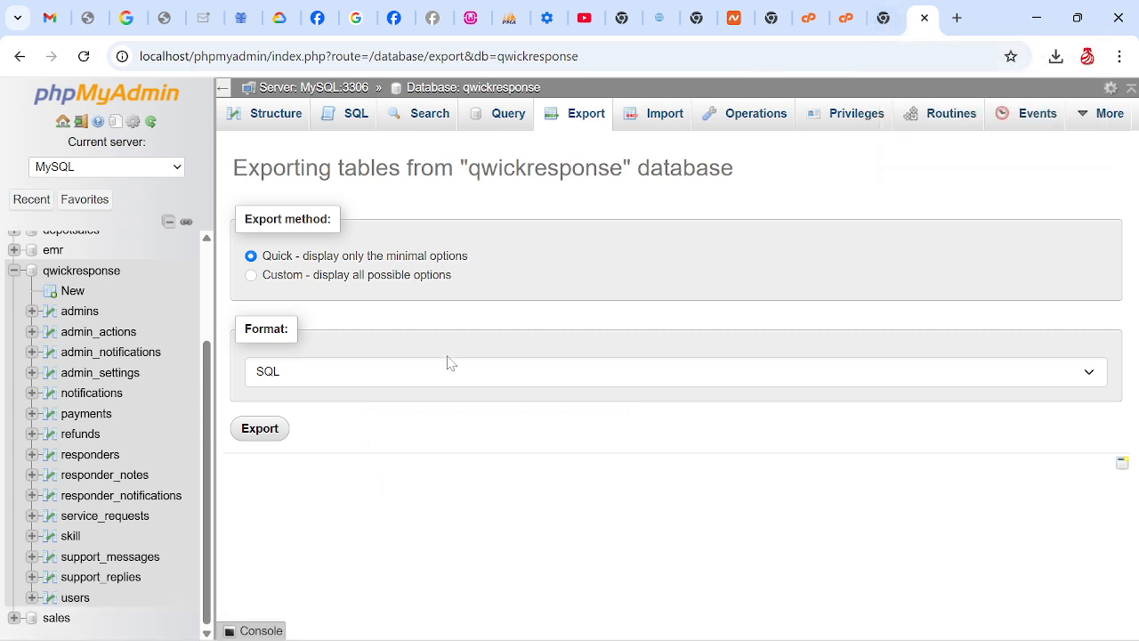
{"action": "left_click", "coordinate": [808, 18]}
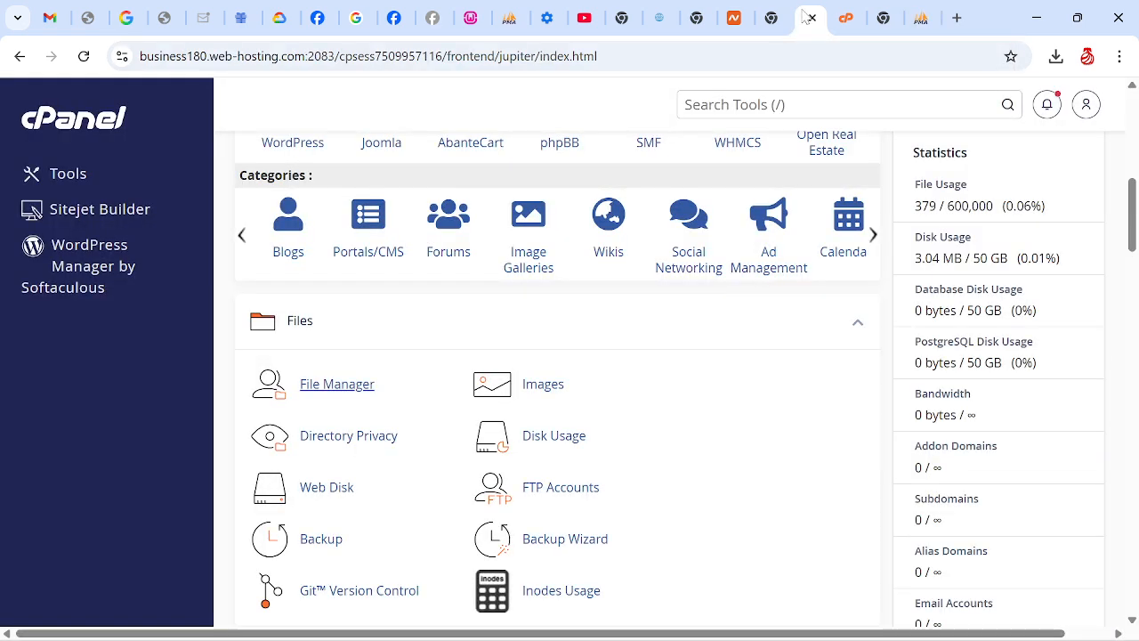
{"action": "left_click", "coordinate": [844, 15]}
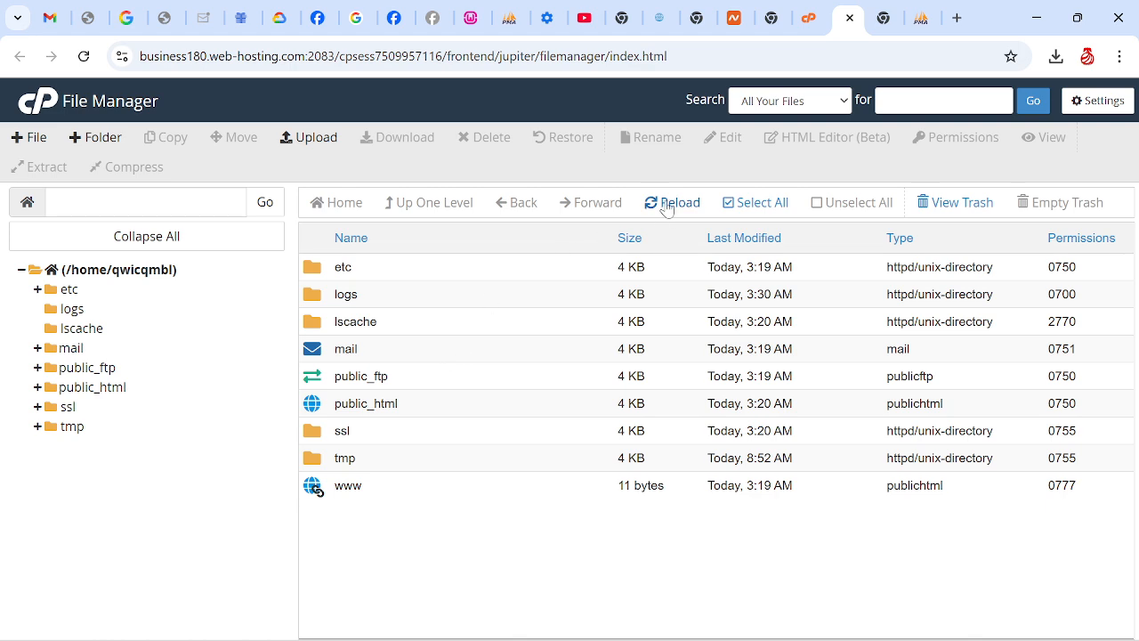
{"action": "left_click", "coordinate": [807, 18]}
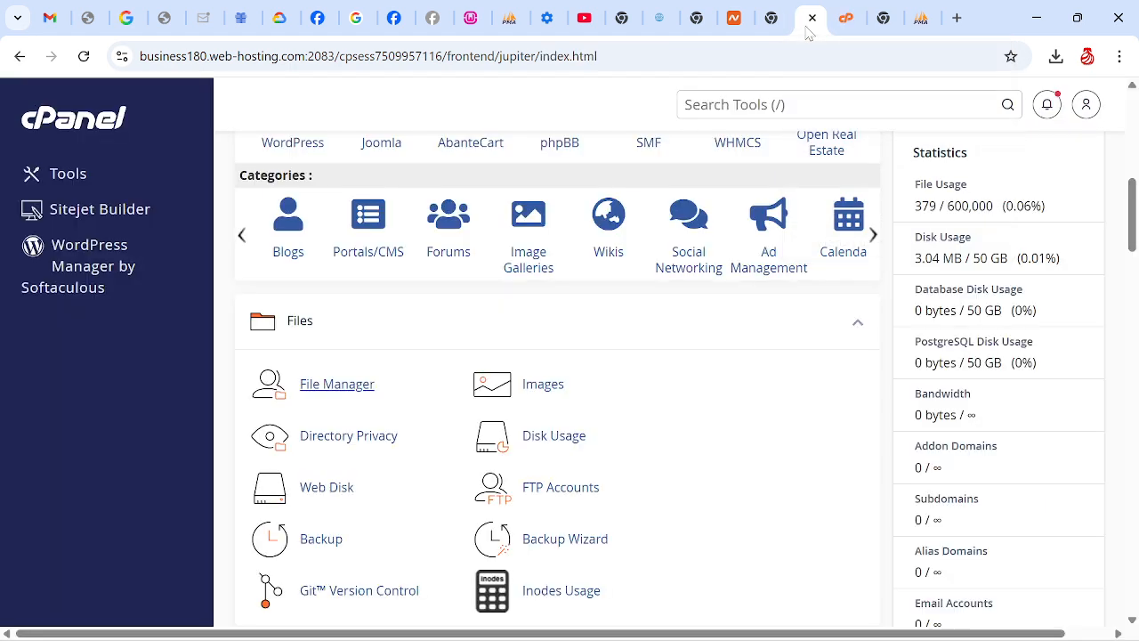
{"action": "scroll", "coordinate": [552, 373], "scroll_direction": "down", "scroll_amount": 2}
{"action": "scroll", "coordinate": [1133, 354], "scroll_direction": "down", "scroll_amount": 8}
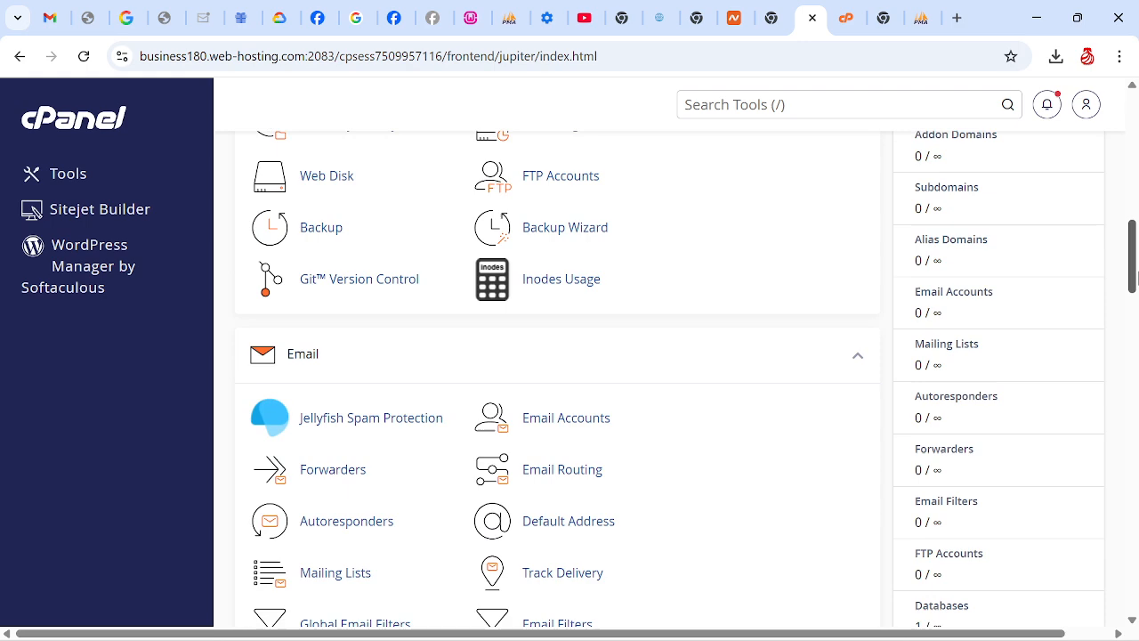
{"action": "scroll", "coordinate": [1133, 354], "scroll_direction": "down", "scroll_amount": 1}
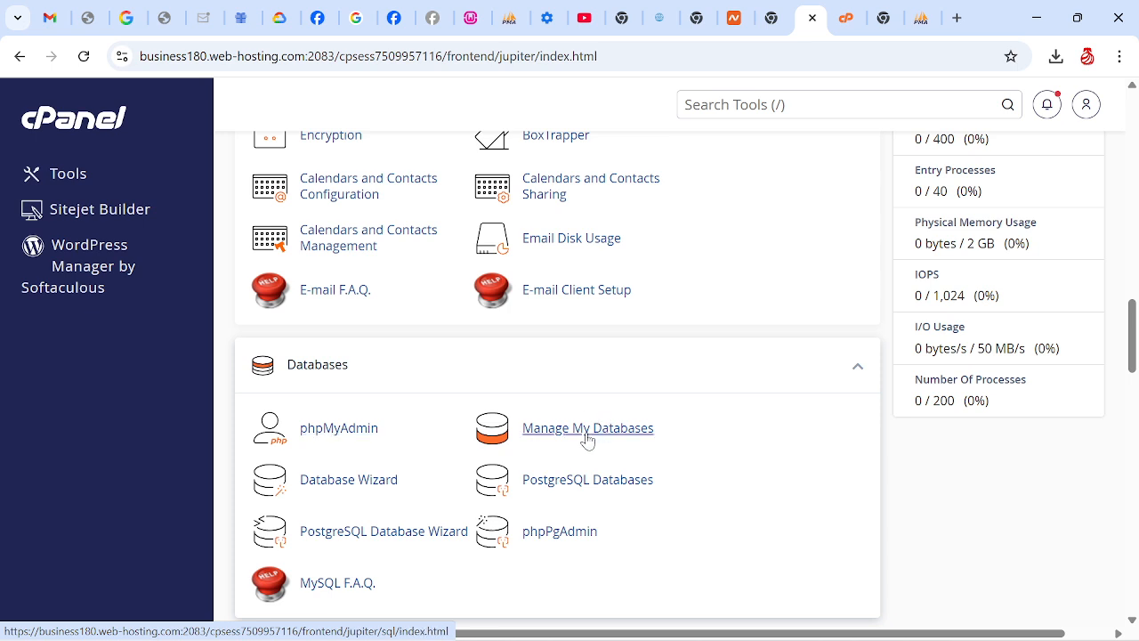
{"action": "left_click", "coordinate": [354, 434]}
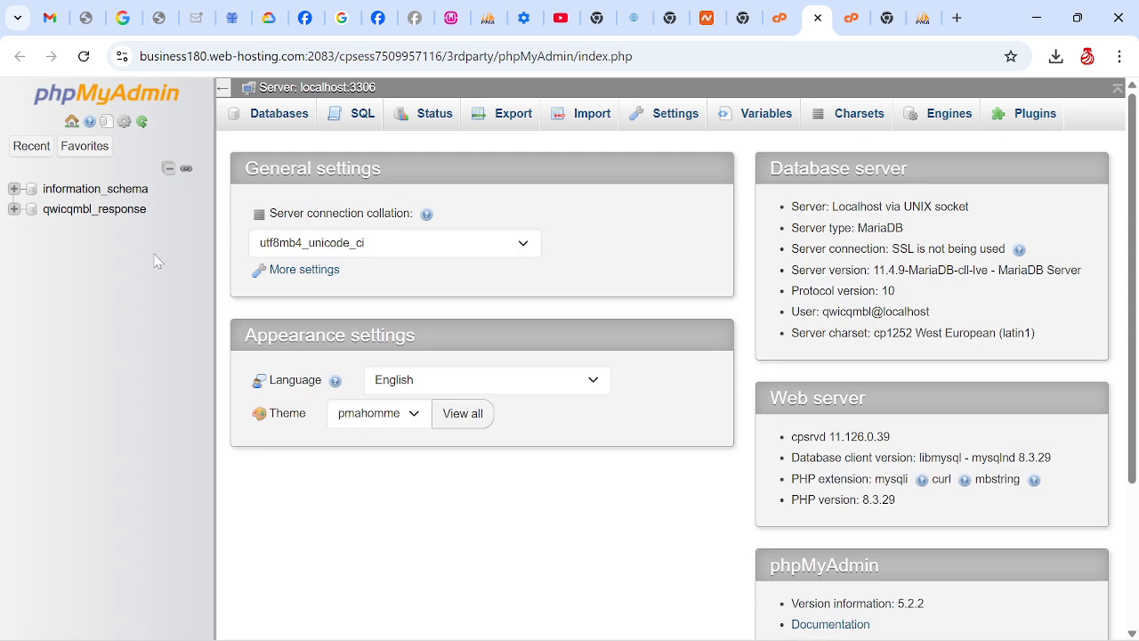
Import qwickresponse.sql from the Downloads folder into the qwicqmbl_response database in SQL format
{"action": "left_click", "coordinate": [85, 220]}
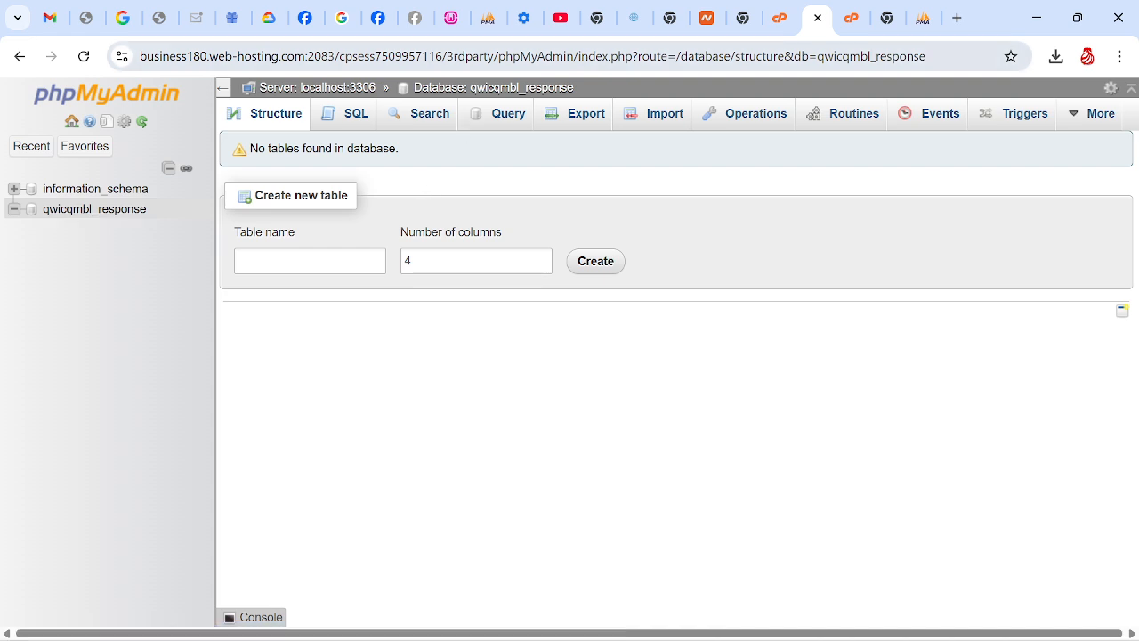
{"action": "left_click", "coordinate": [650, 119]}
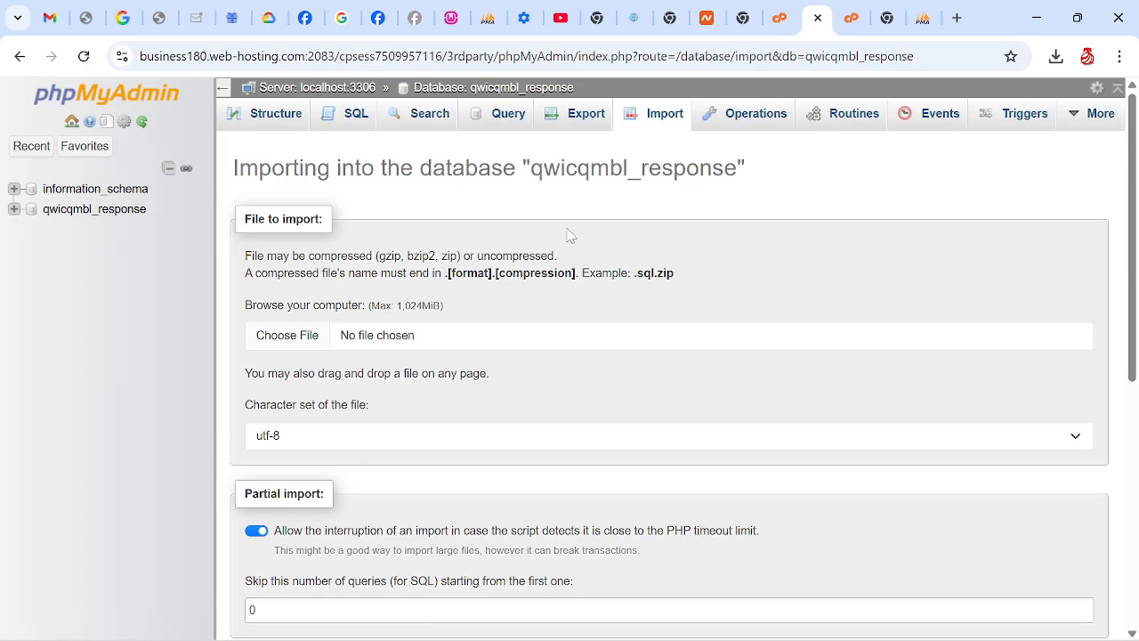
{"action": "left_click", "coordinate": [287, 336]}
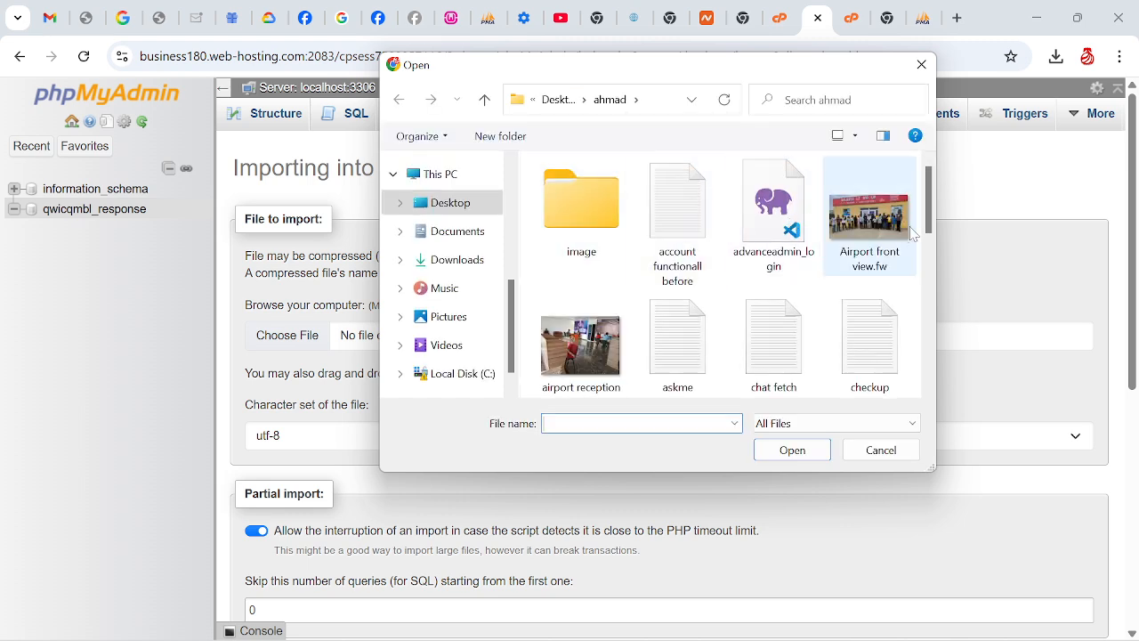
{"action": "left_click", "coordinate": [455, 259]}
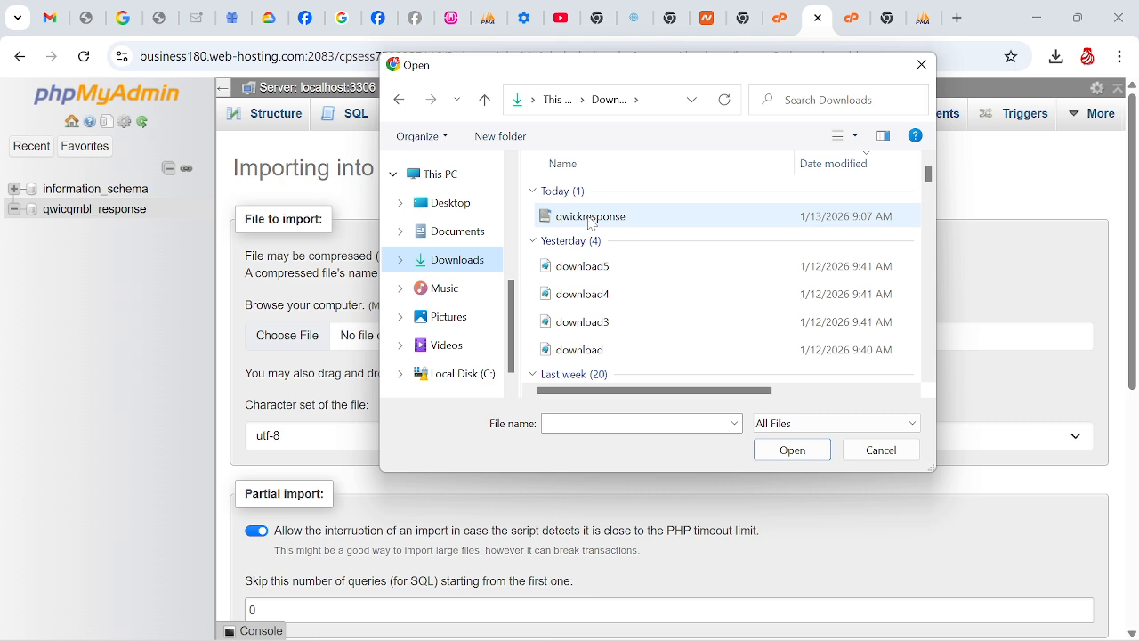
{"action": "double_click", "coordinate": [590, 220]}
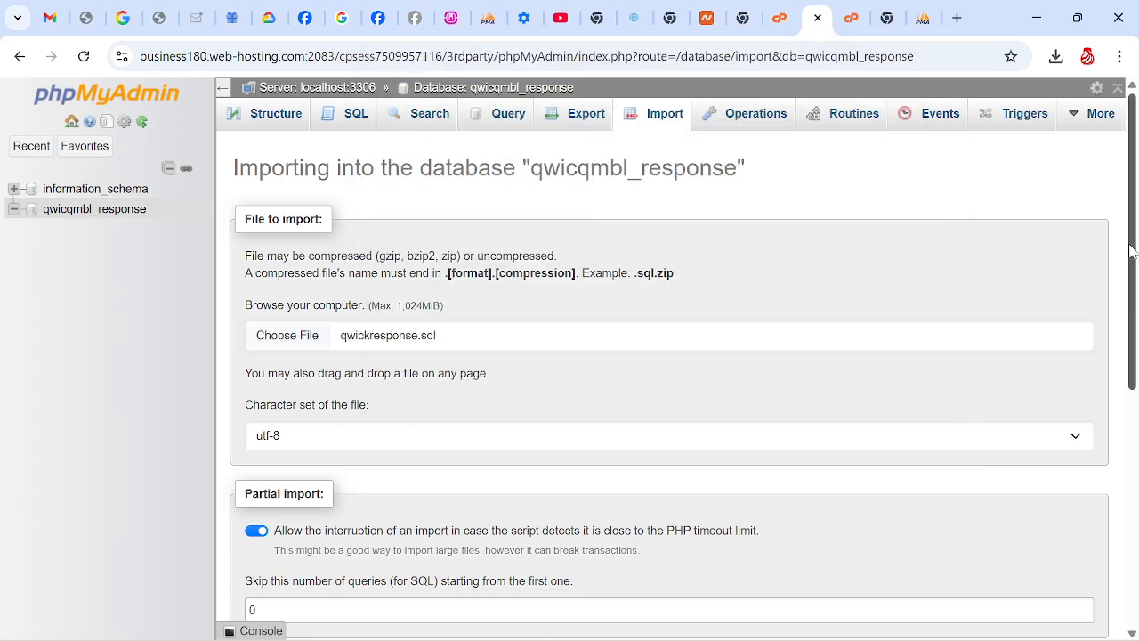
{"action": "left_click_drag", "start_coordinate": [1132, 252], "coordinate": [1136, 485]}
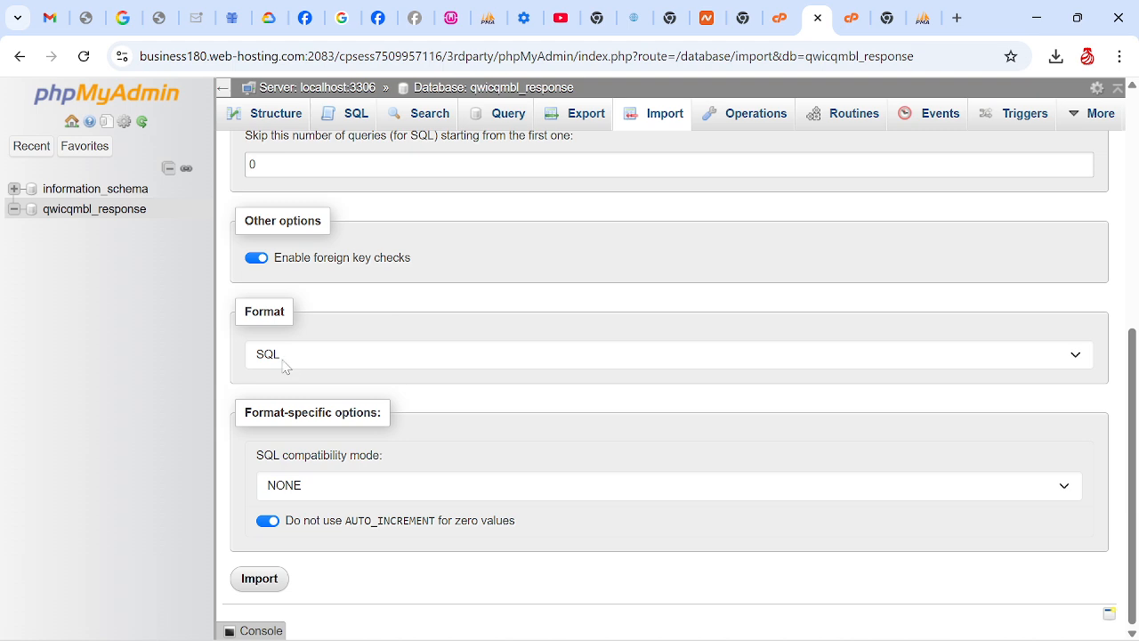
{"action": "left_click", "coordinate": [264, 579]}
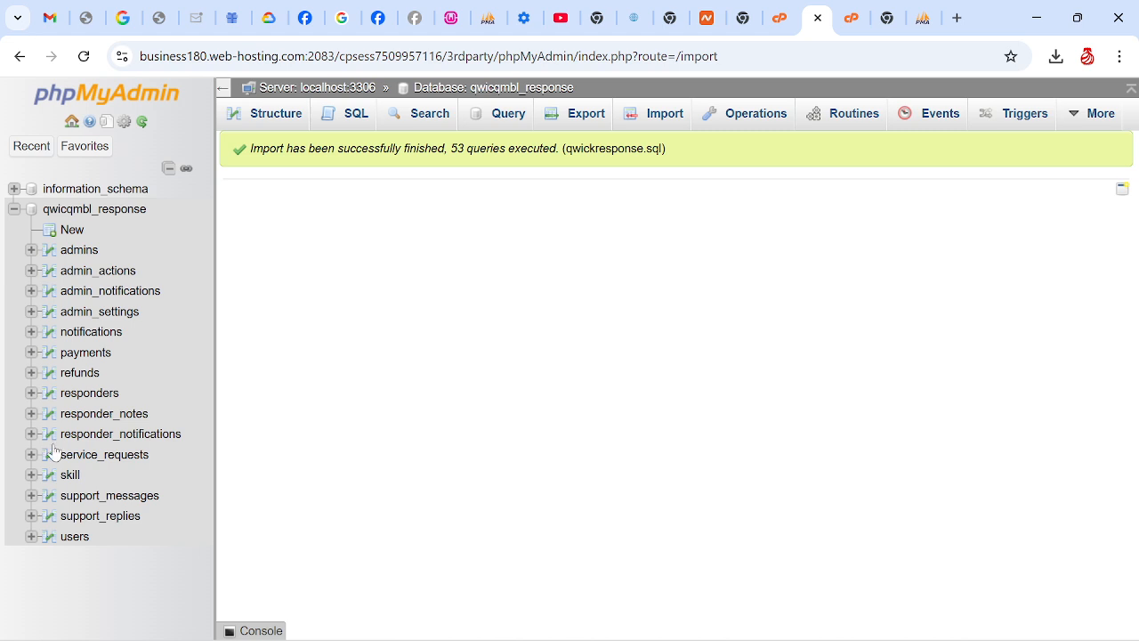
Open cPanel's File Manager from the Files section and enter the public_html folder
{"action": "left_click", "coordinate": [854, 27]}
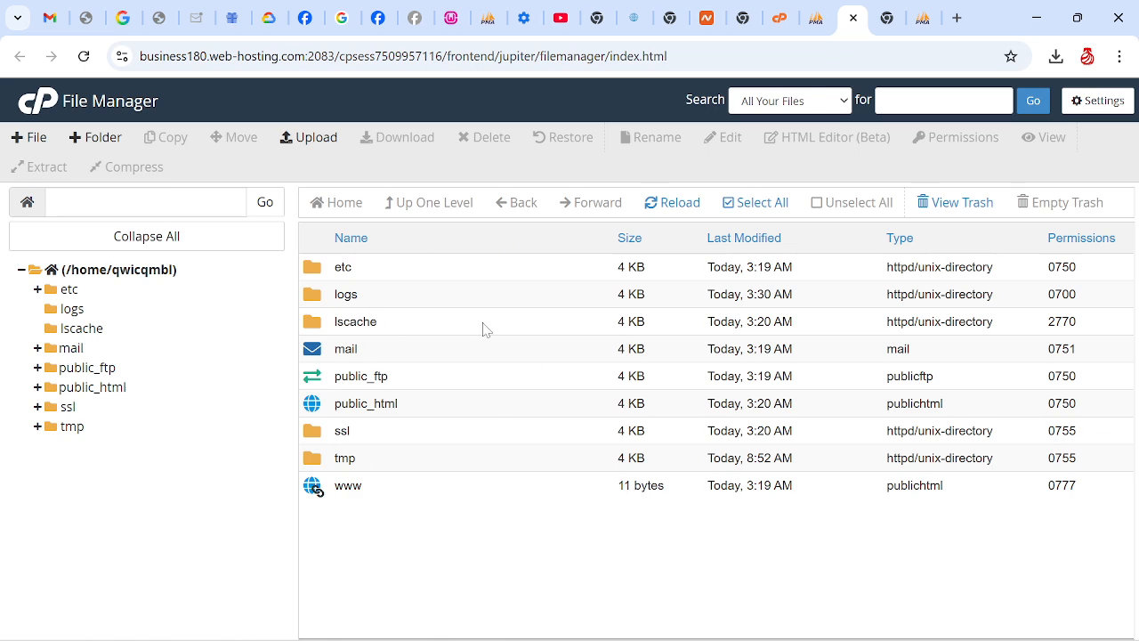
{"action": "left_click", "coordinate": [782, 18]}
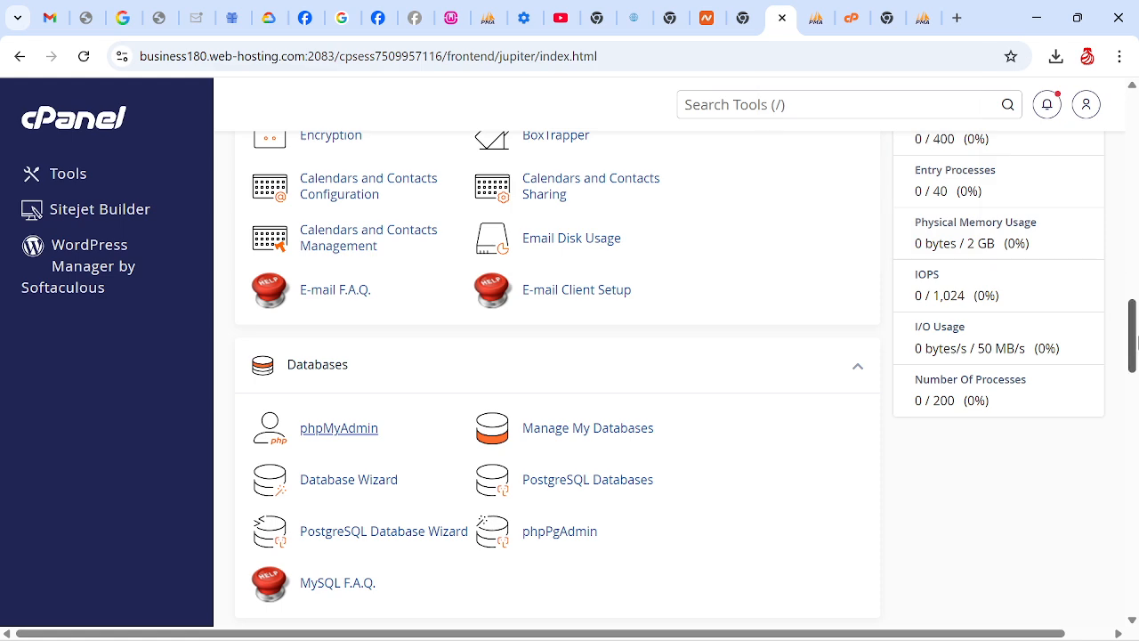
{"action": "left_click", "coordinate": [1136, 207]}
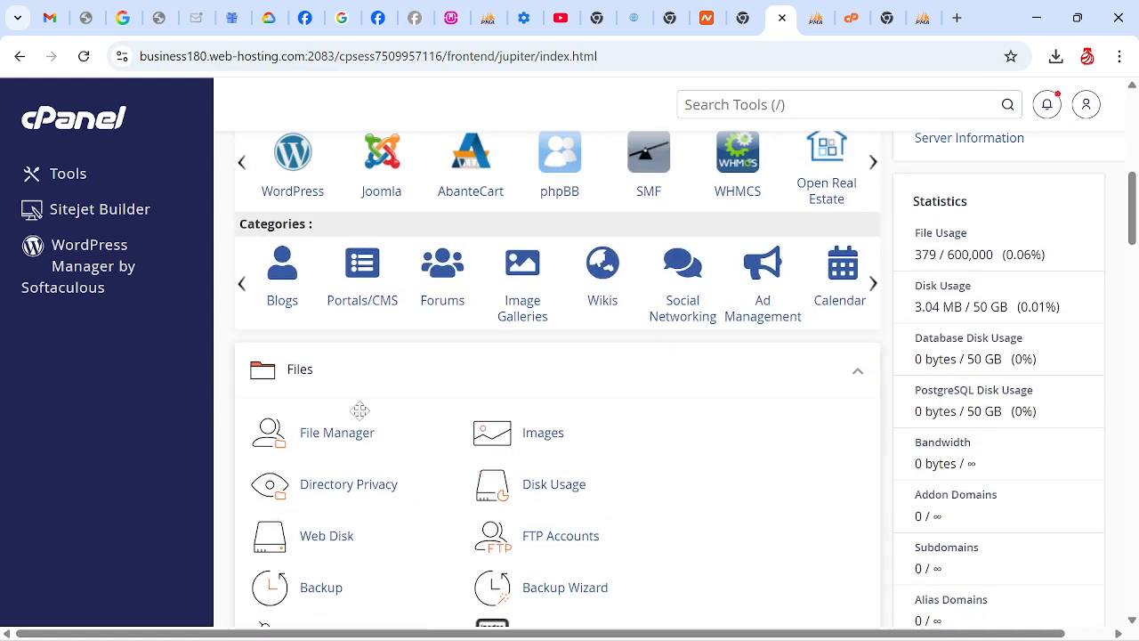
{"action": "left_click", "coordinate": [346, 450]}
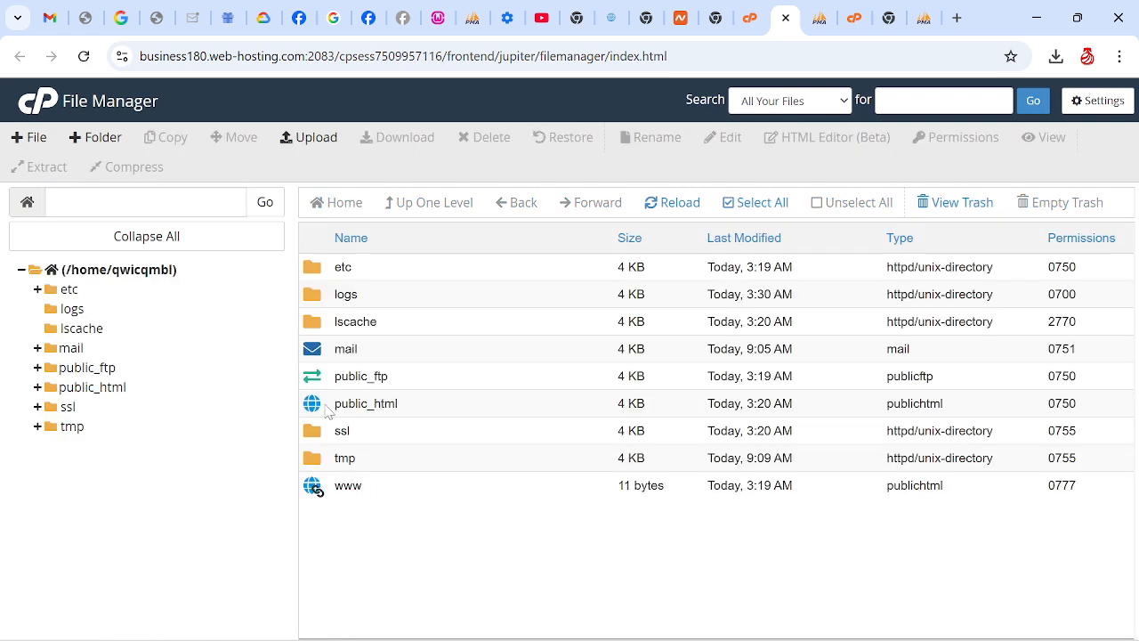
{"action": "double_click", "coordinate": [327, 408]}
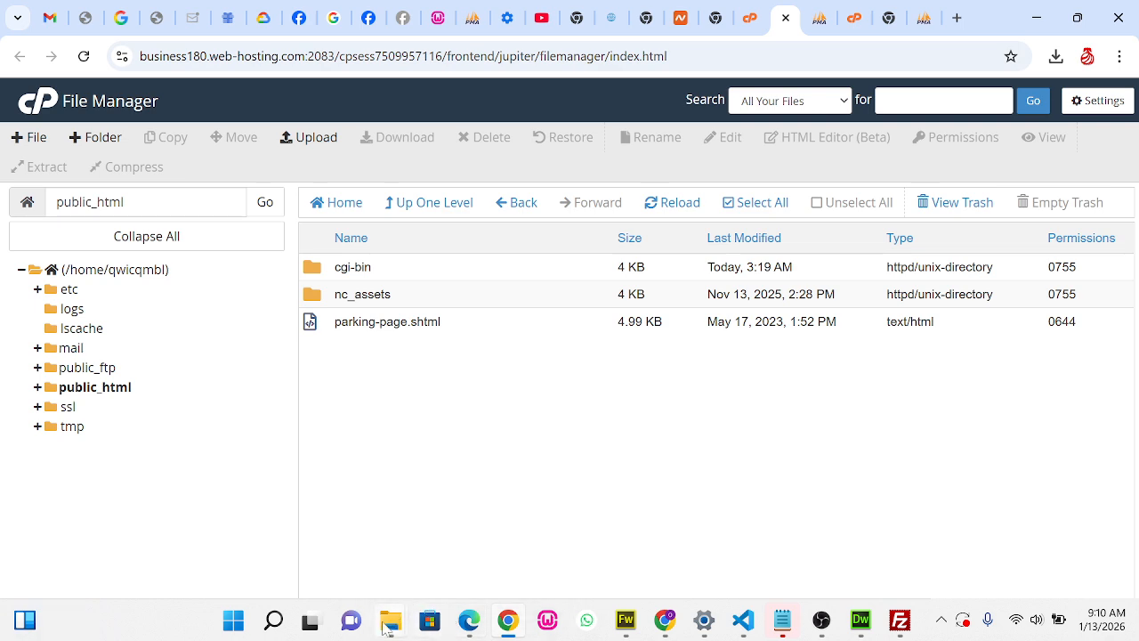
Switch to File Explorer, leave the archive's rename field, and locate the qwickresponse1 folder and ZIP archive in wamp64's www folder
{"action": "mouse_move", "coordinate": [386, 626]}
{"action": "mouse_move", "coordinate": [642, 531]}
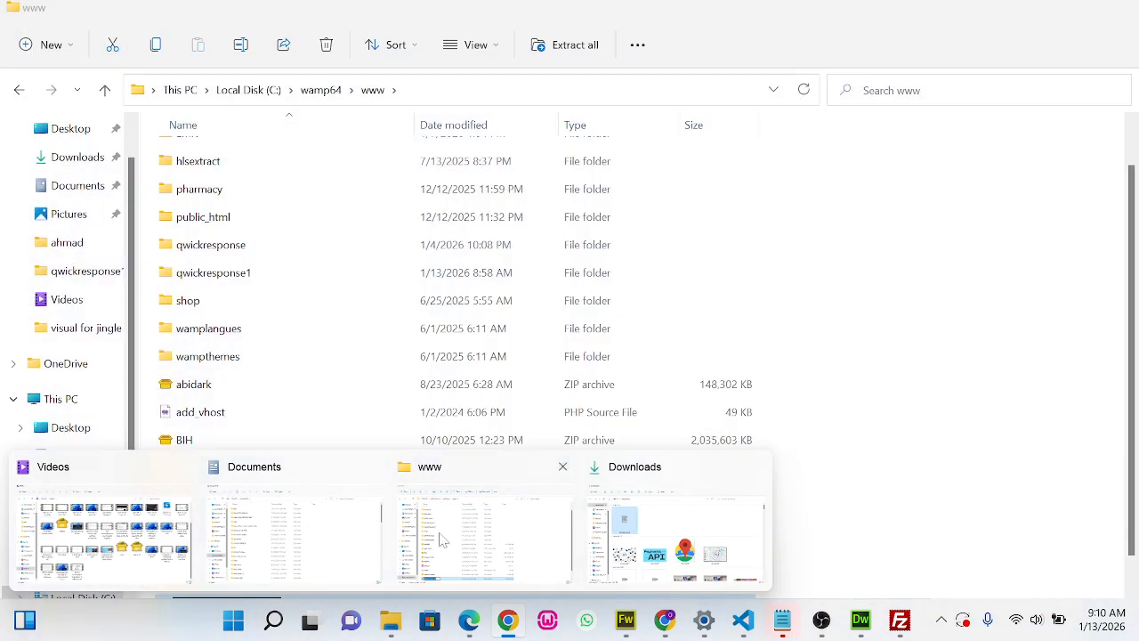
{"action": "left_click", "coordinate": [442, 540]}
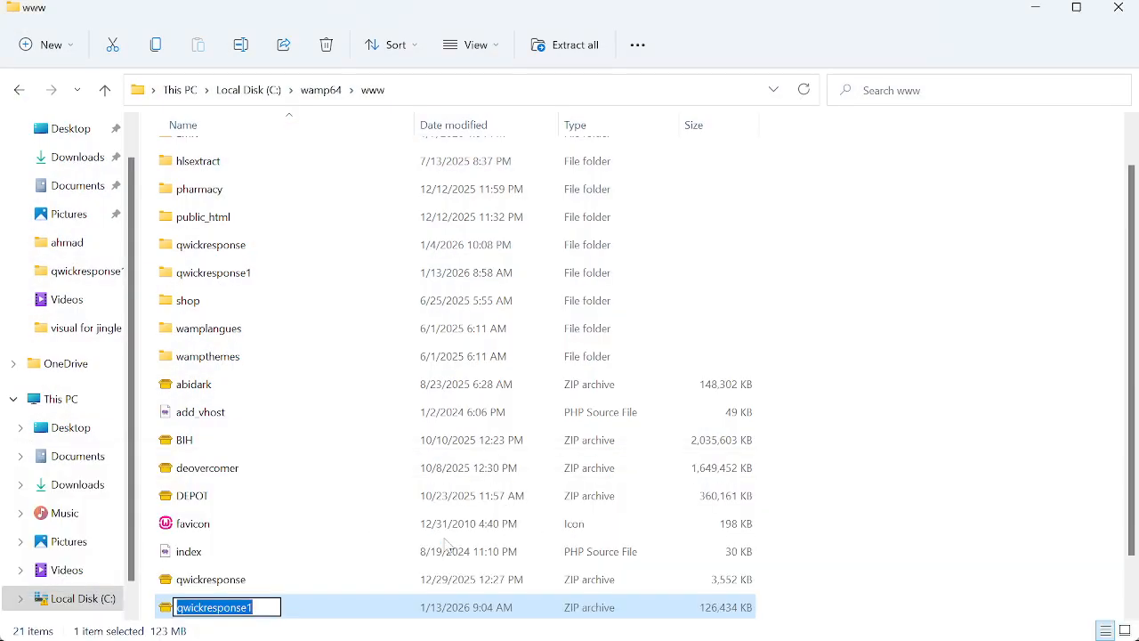
{"action": "left_click", "coordinate": [343, 514]}
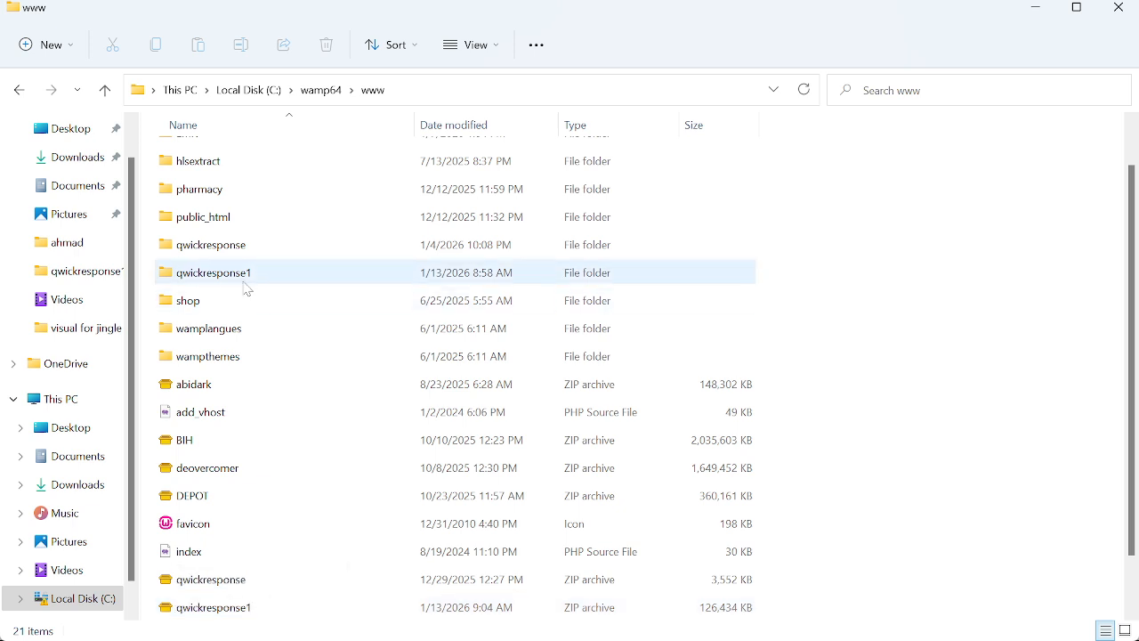
{"action": "scroll", "coordinate": [1110, 494], "scroll_direction": "down", "scroll_amount": 1}
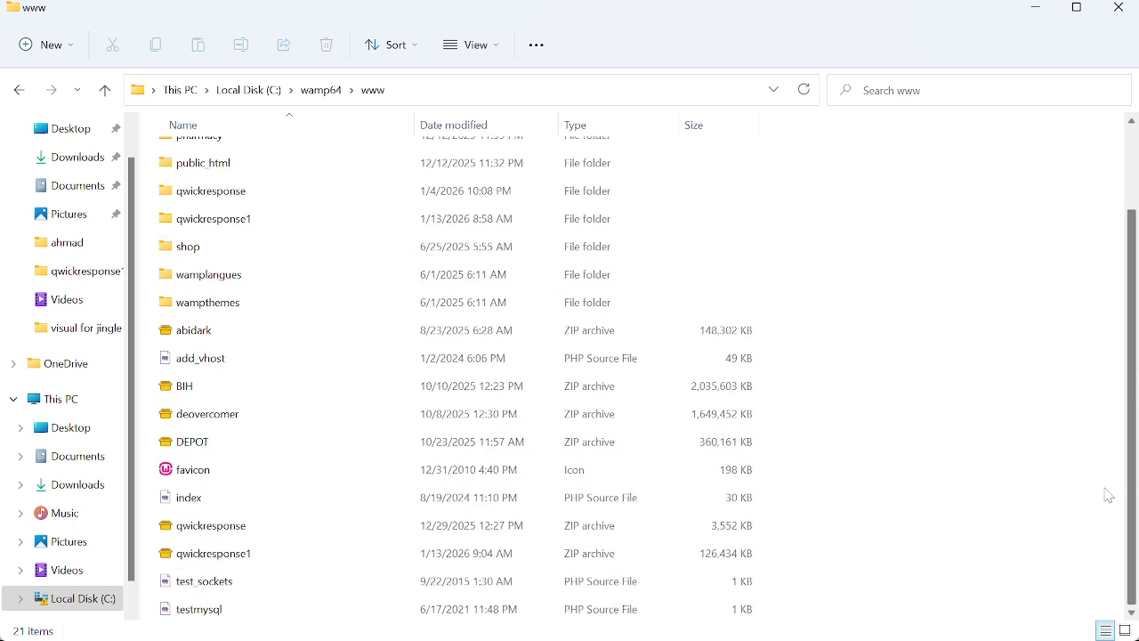
{"action": "left_click", "coordinate": [1031, 11]}
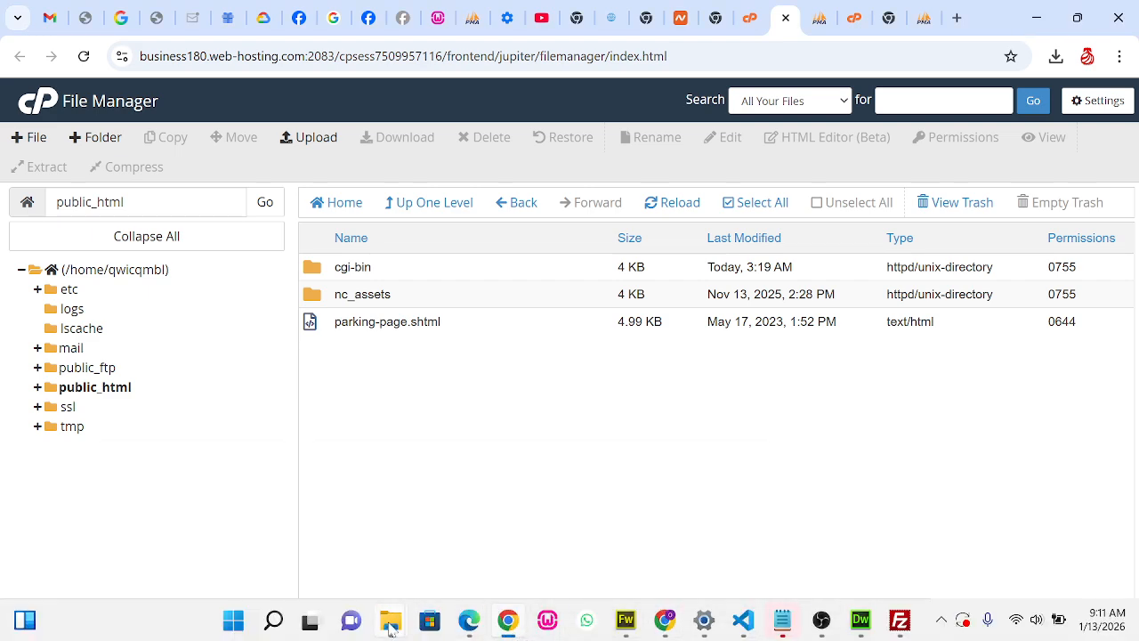
{"action": "mouse_move", "coordinate": [391, 623]}
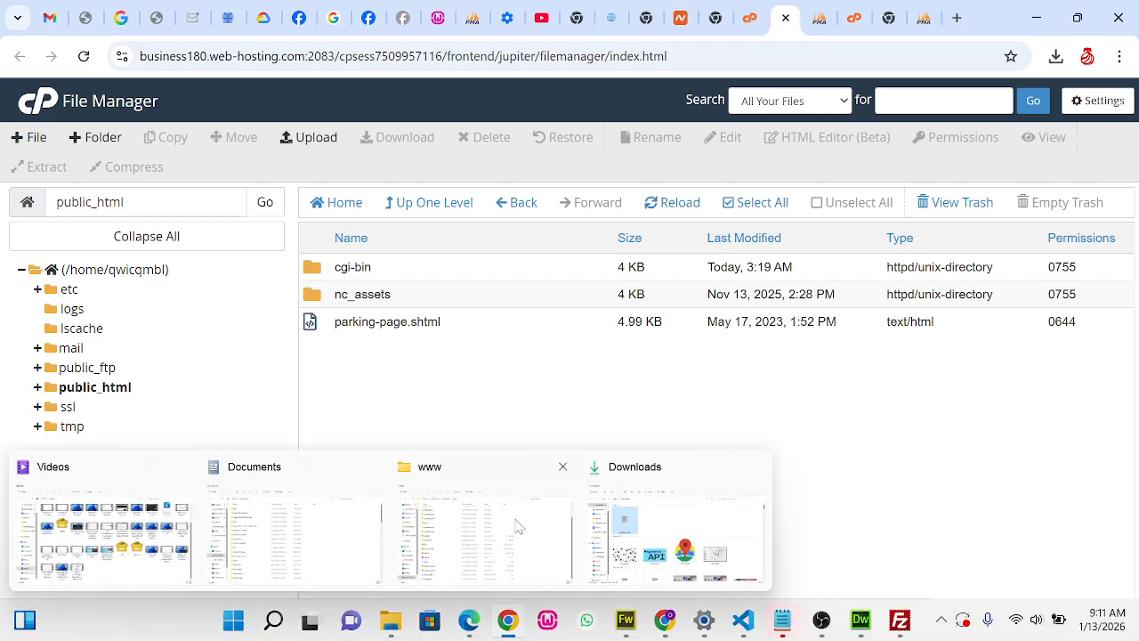
Permanently delete parking-page.shtml from the public_html folder, skipping the trash
{"action": "mouse_move", "coordinate": [518, 527]}
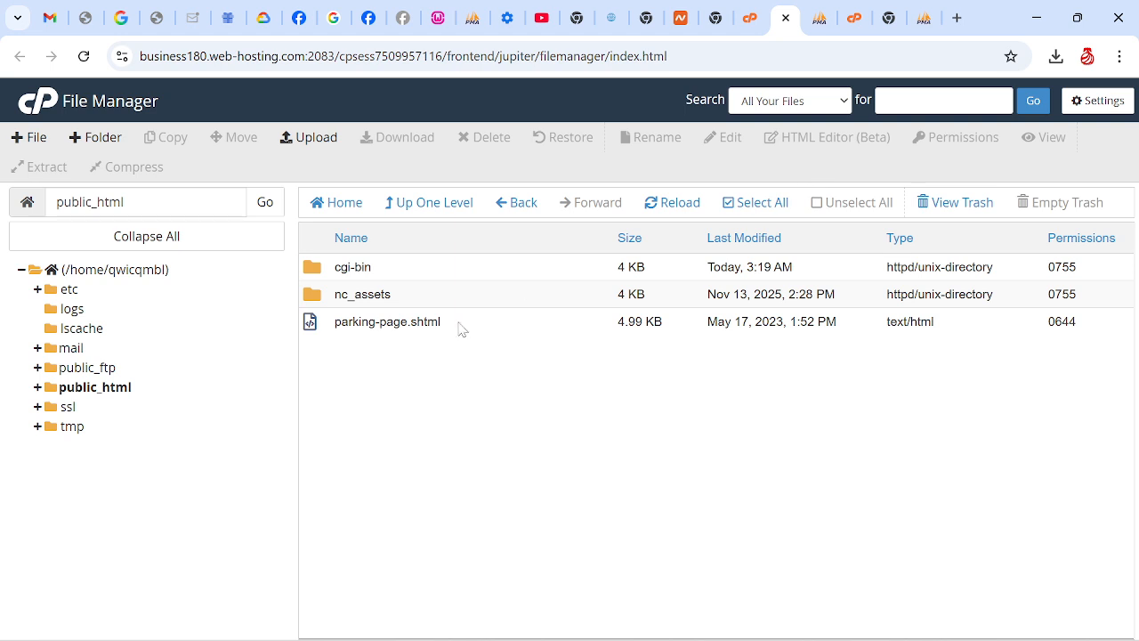
{"action": "left_click", "coordinate": [418, 322]}
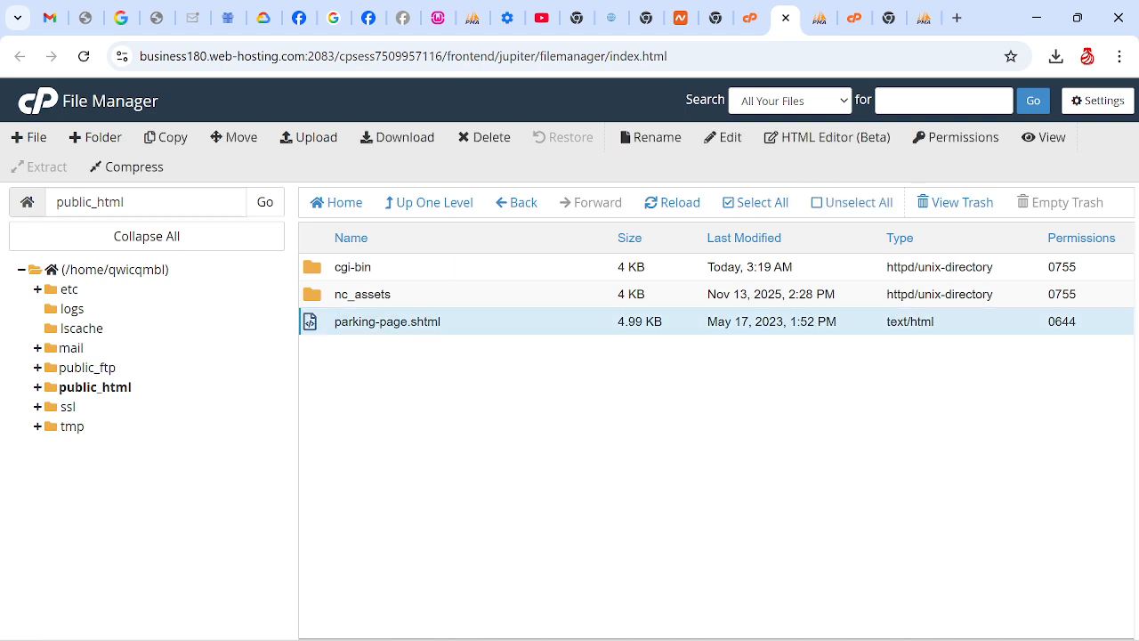
{"action": "right_click", "coordinate": [406, 323]}
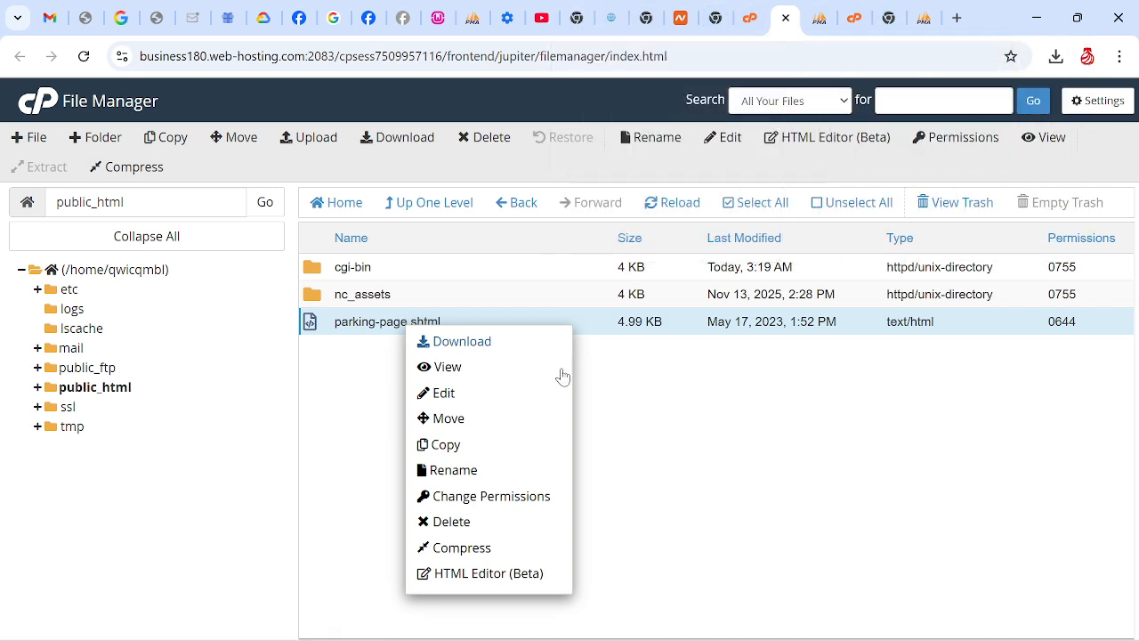
{"action": "left_click", "coordinate": [447, 523]}
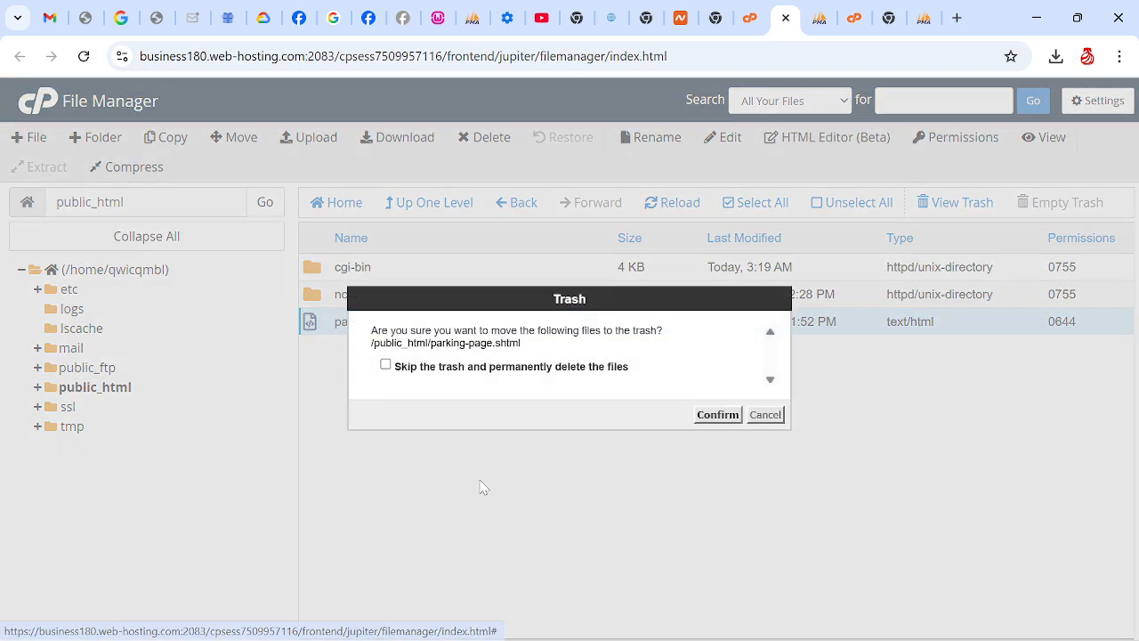
{"action": "left_click", "coordinate": [386, 364]}
{"action": "left_click", "coordinate": [708, 416]}
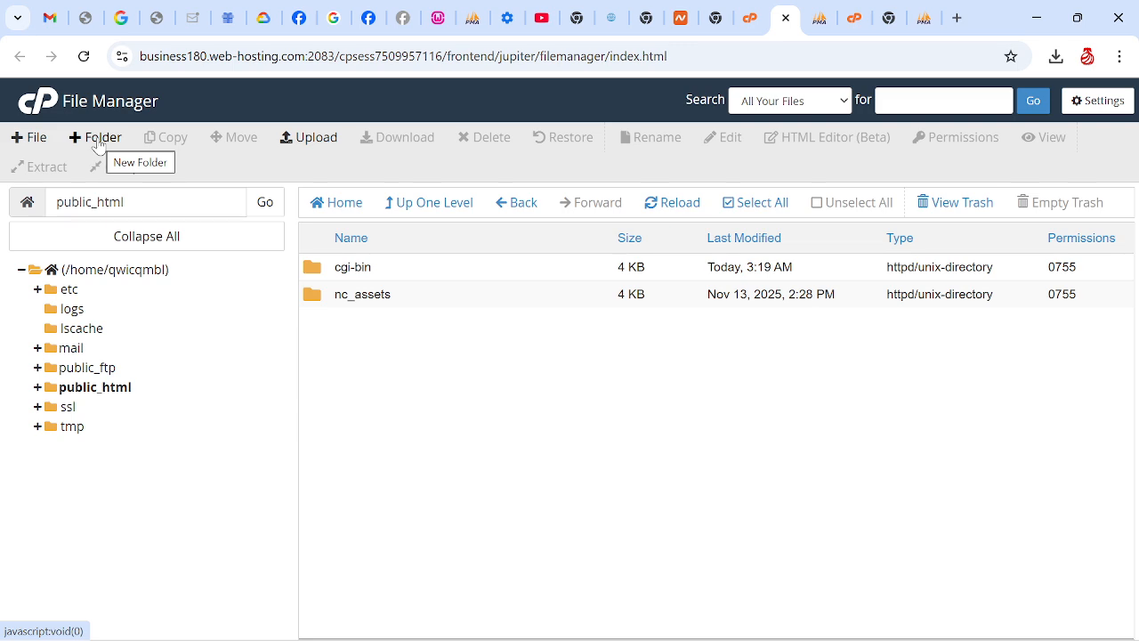
Upload the qwickresponse1 ZIP archive from C:\wamp64\www to the public_html folder
{"action": "left_click", "coordinate": [310, 144]}
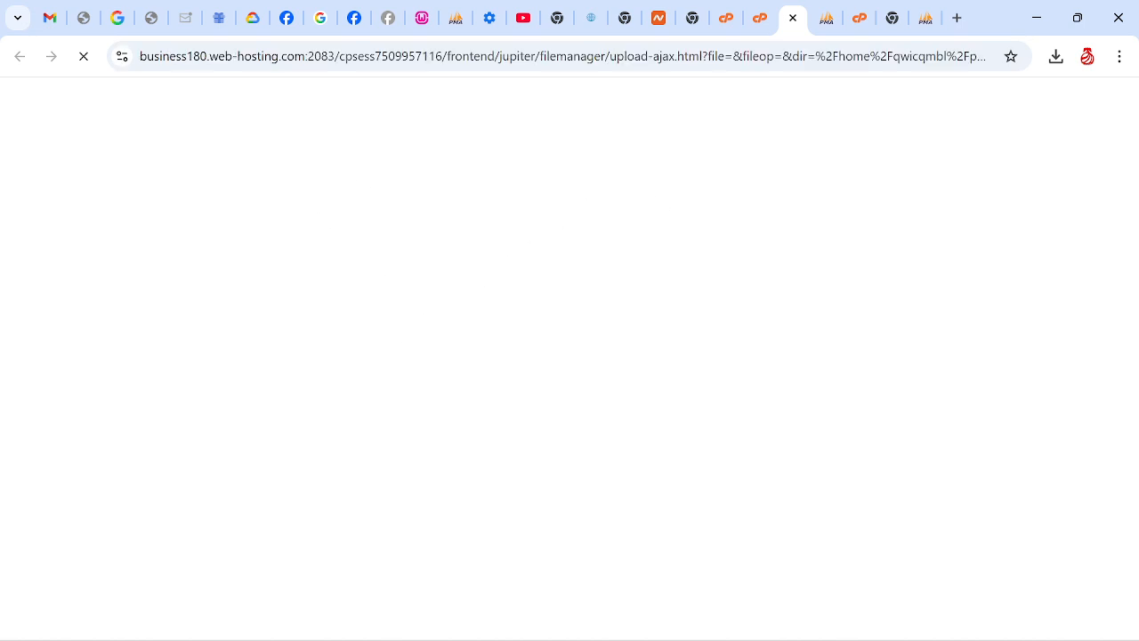
{"action": "left_click", "coordinate": [548, 394]}
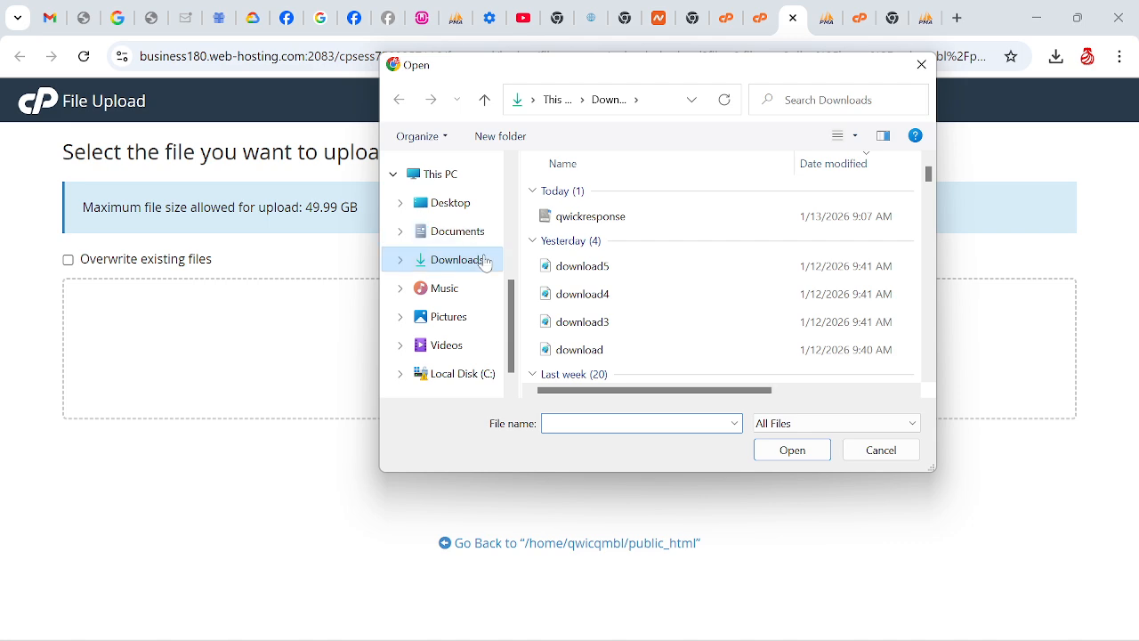
{"action": "left_click", "coordinate": [463, 375]}
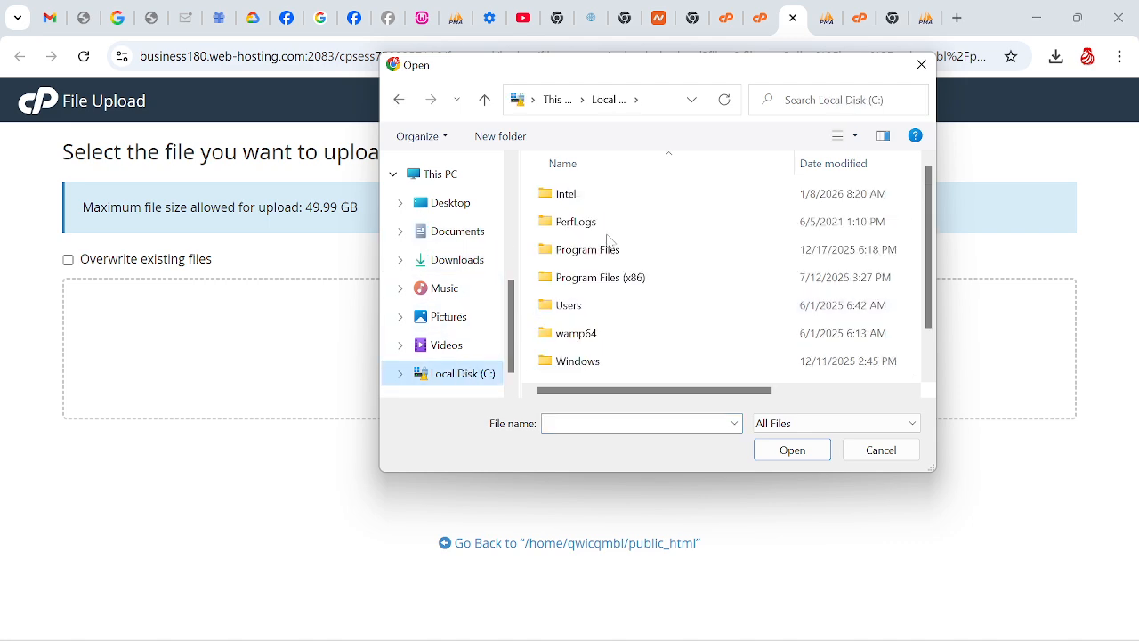
{"action": "left_click", "coordinate": [573, 332]}
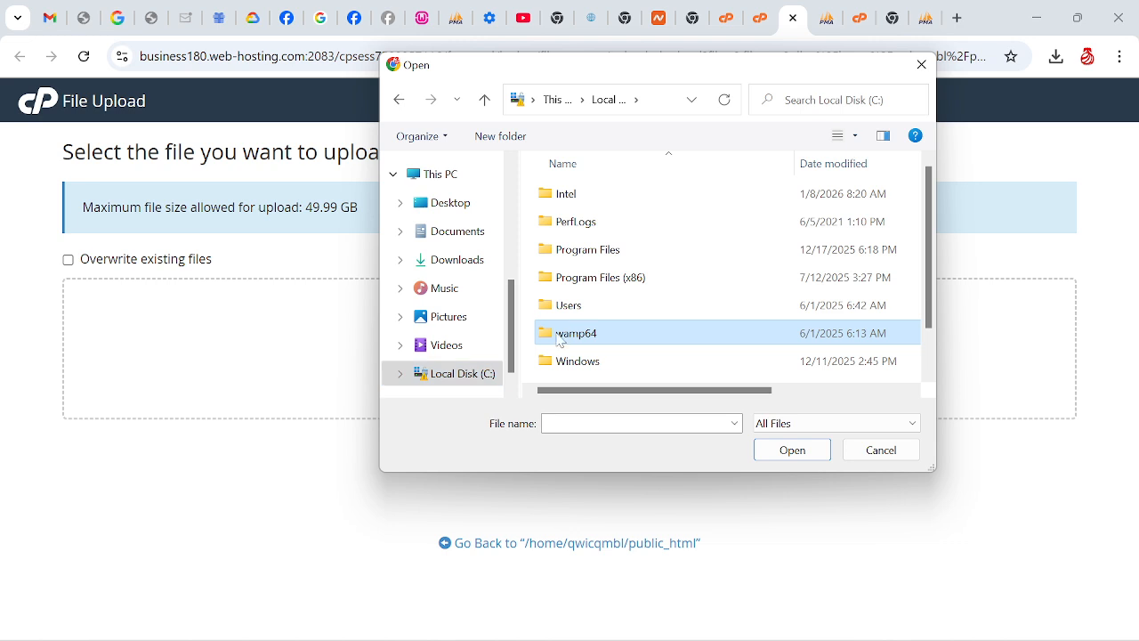
{"action": "double_click", "coordinate": [574, 332]}
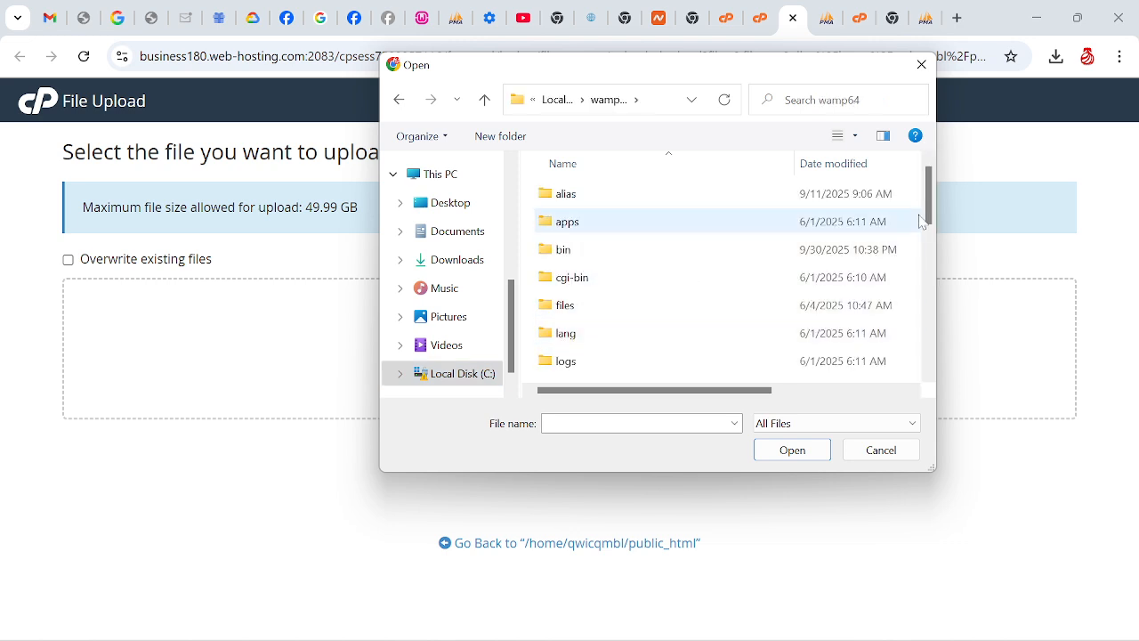
{"action": "scroll", "coordinate": [574, 227], "scroll_direction": "down", "scroll_amount": 2}
{"action": "double_click", "coordinate": [620, 279]}
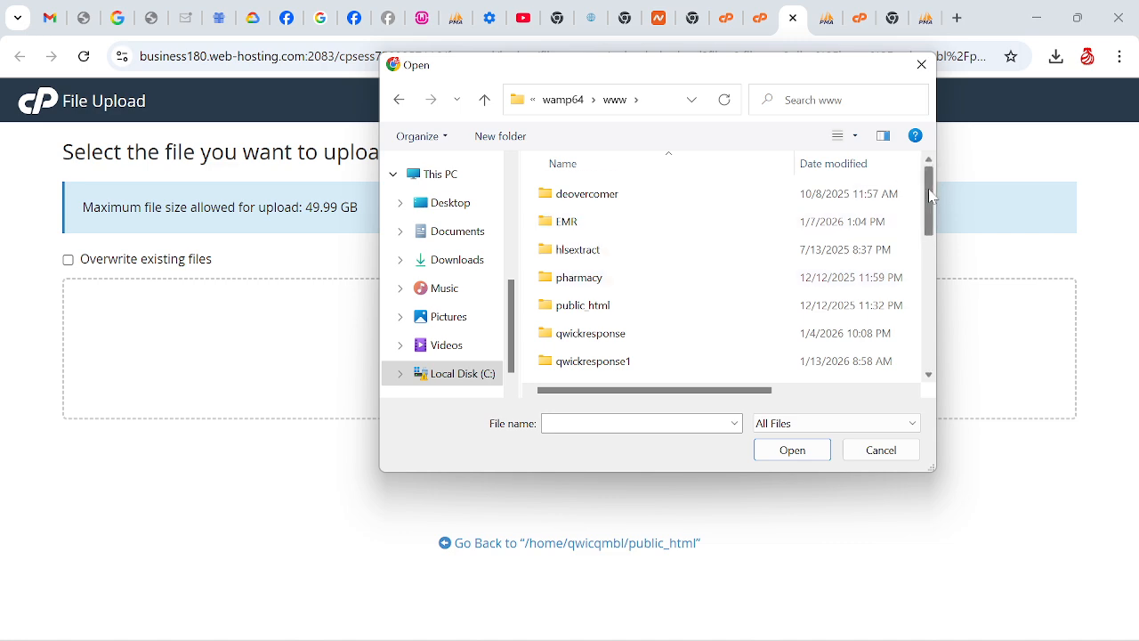
{"action": "left_click_drag", "start_coordinate": [930, 193], "coordinate": [938, 351]}
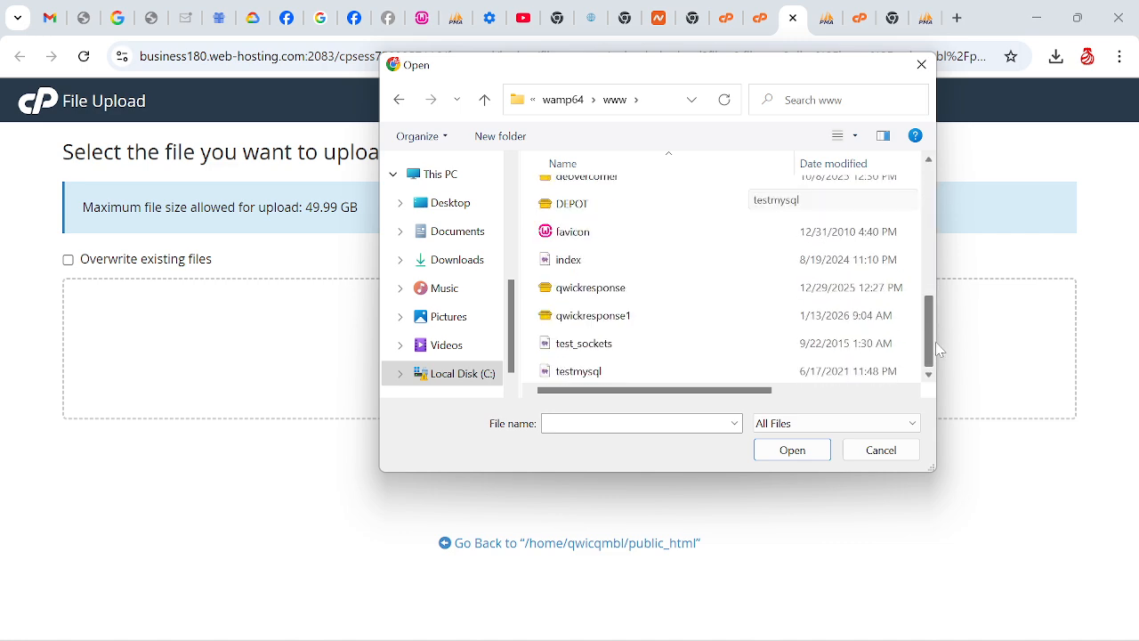
{"action": "double_click", "coordinate": [612, 323]}
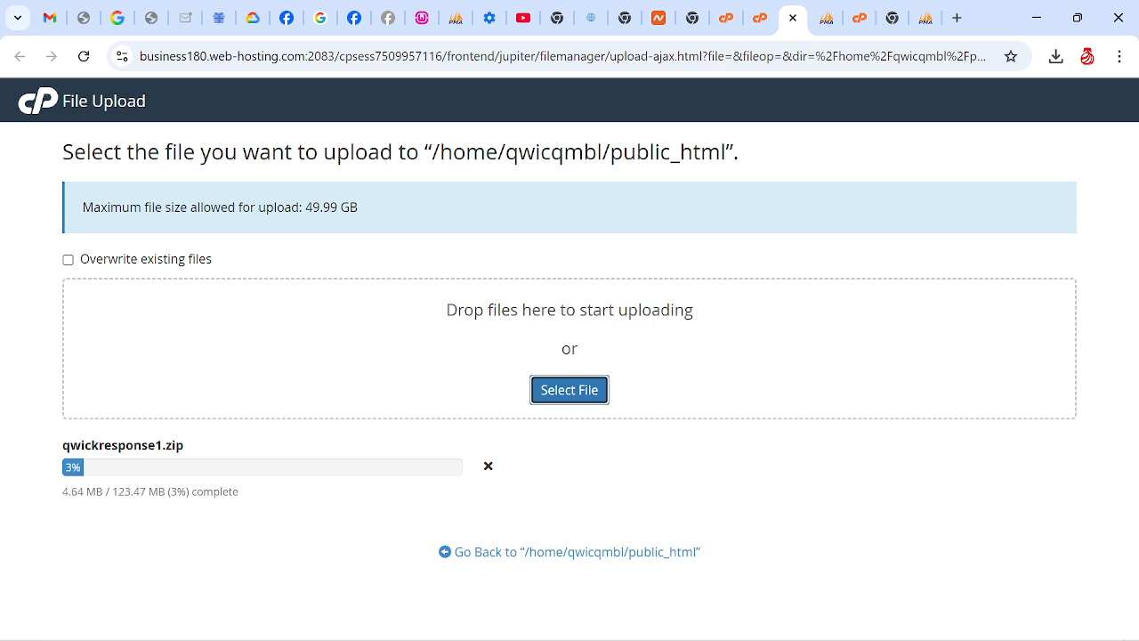
{"action": "mouse_move", "coordinate": [1118, 614]}
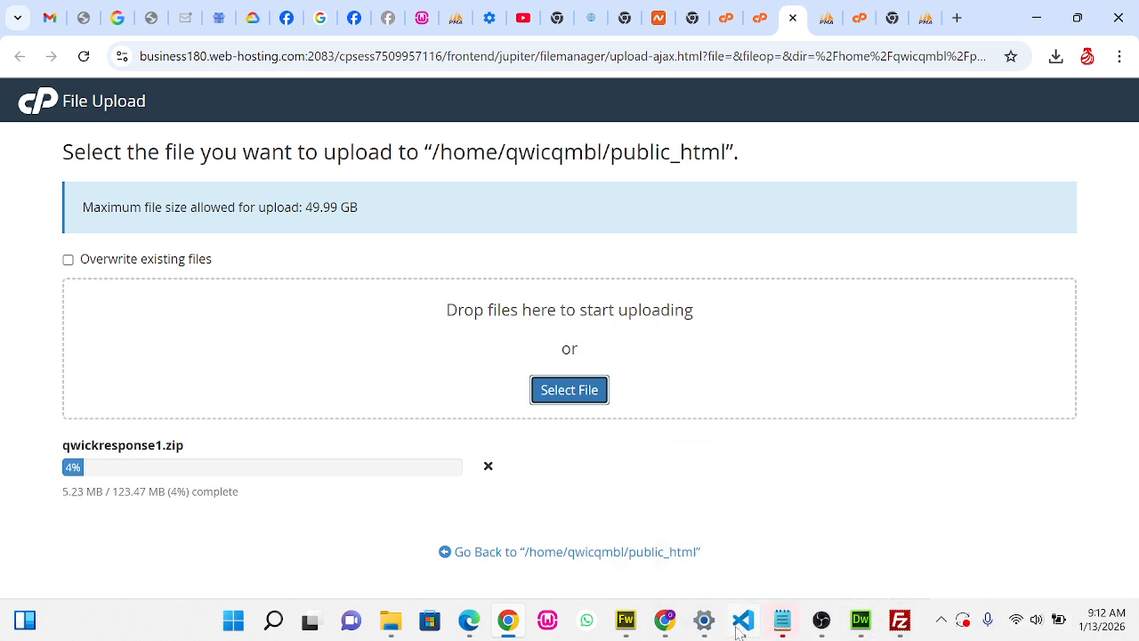
{"action": "left_click", "coordinate": [822, 620]}
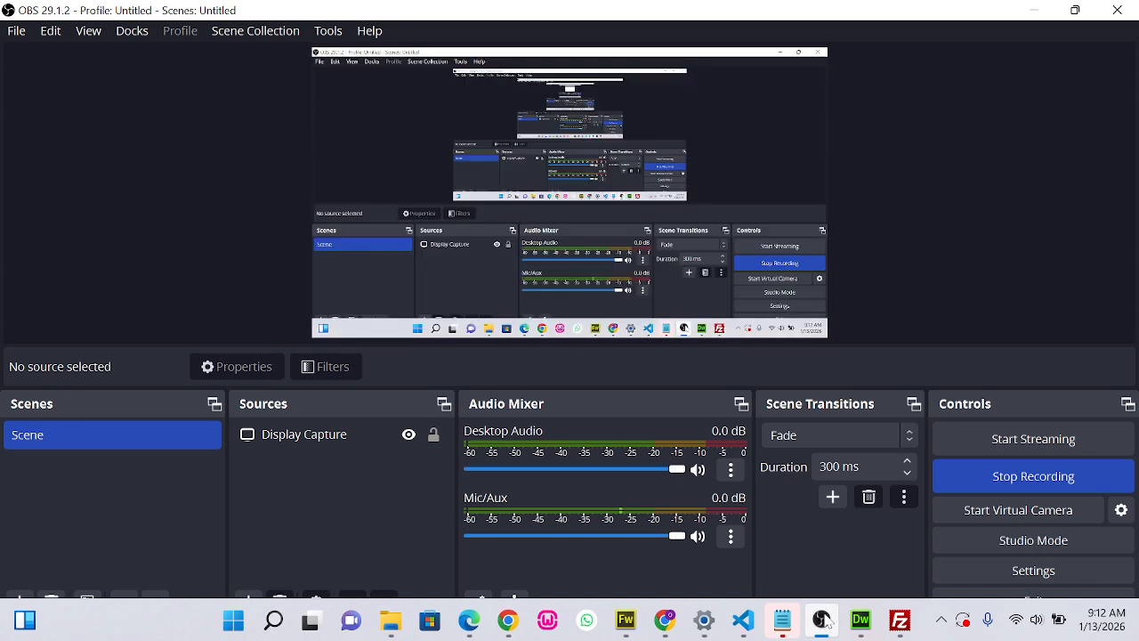
{"action": "left_click", "coordinate": [822, 620]}
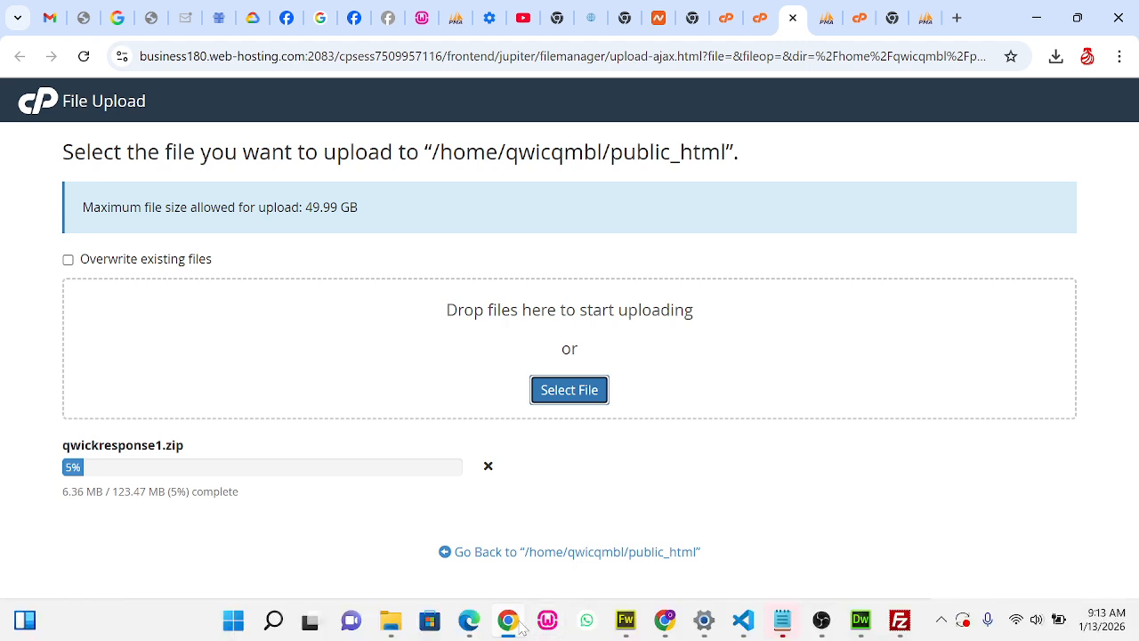
{"action": "mouse_move", "coordinate": [522, 628]}
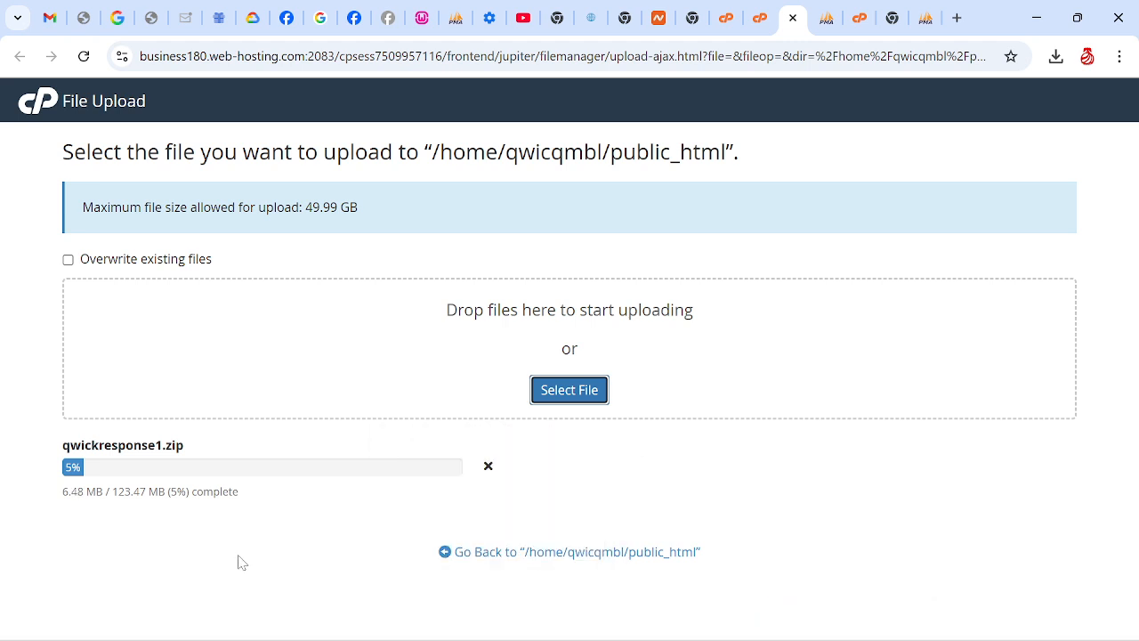
{"action": "left_click", "coordinate": [237, 556]}
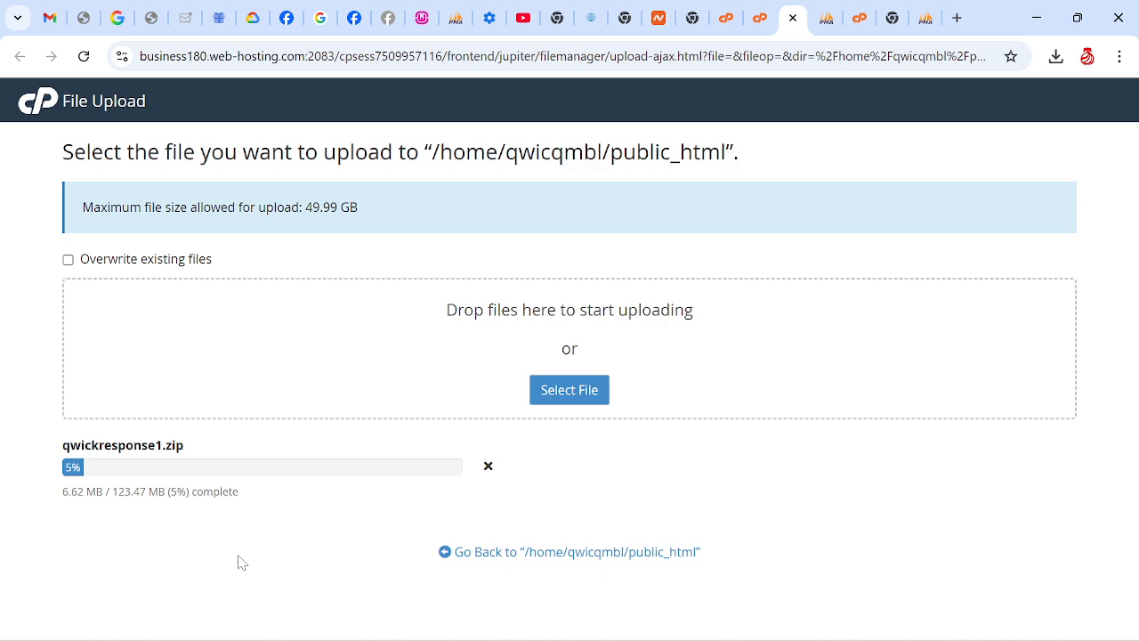
Switch to FileZilla and go through the host, username and password fields of its quick connection without filling them in
{"action": "mouse_move", "coordinate": [978, 635]}
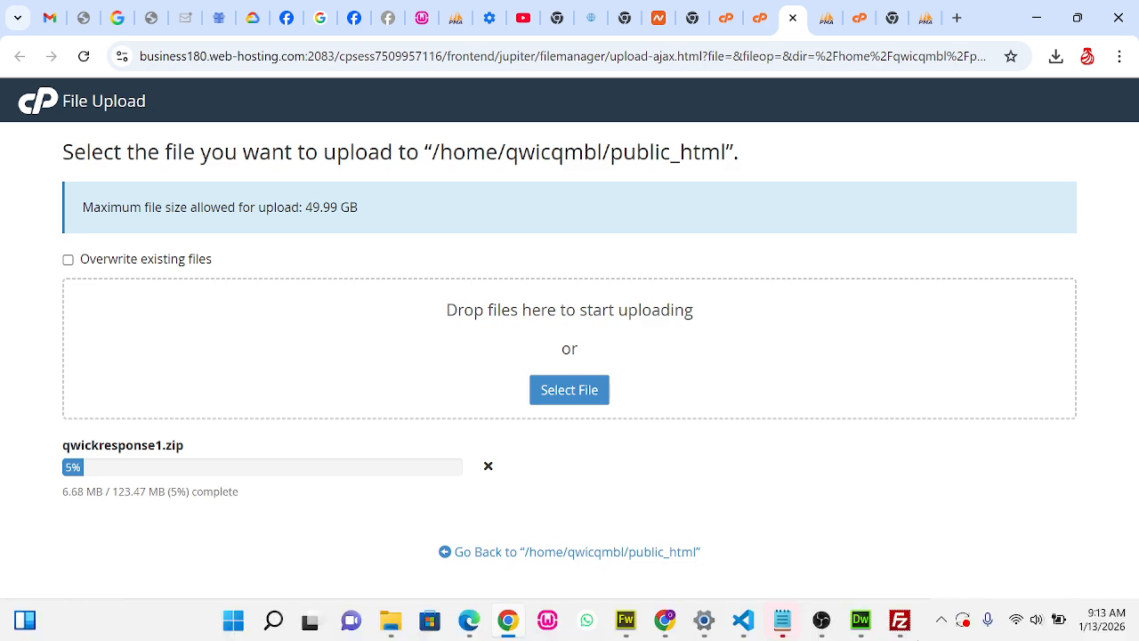
{"action": "left_click", "coordinate": [900, 621]}
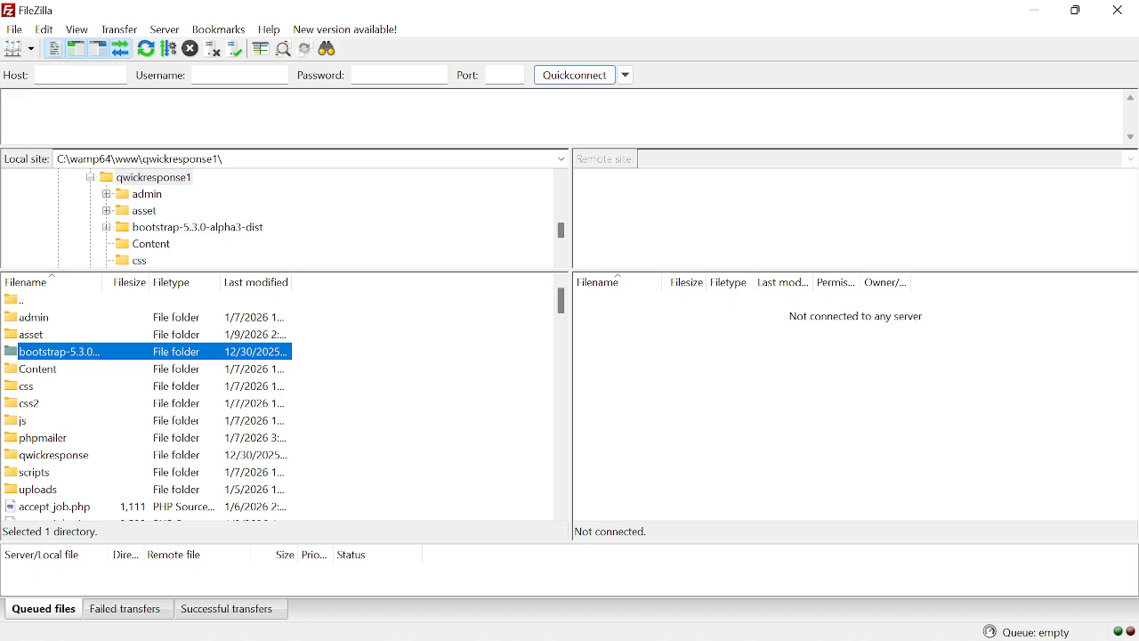
{"action": "left_click", "coordinate": [80, 76]}
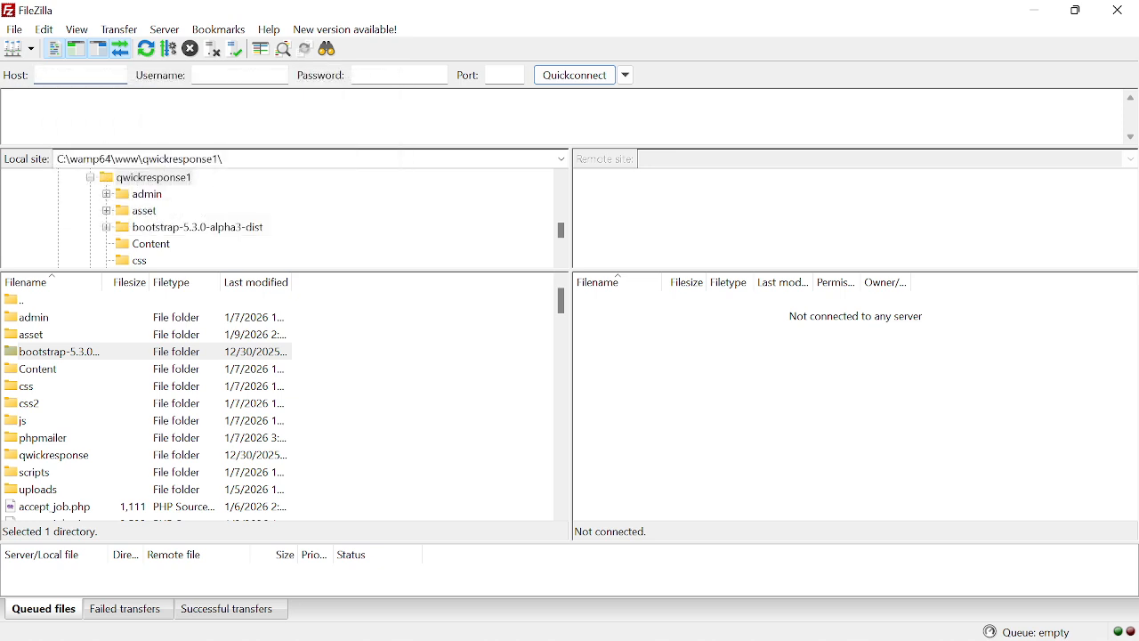
{"action": "key", "text": "Tab"}
{"action": "key", "text": "Tab"}
Return to Chrome and view the public_html folder in cPanel's File Manager
{"action": "mouse_move", "coordinate": [695, 634]}
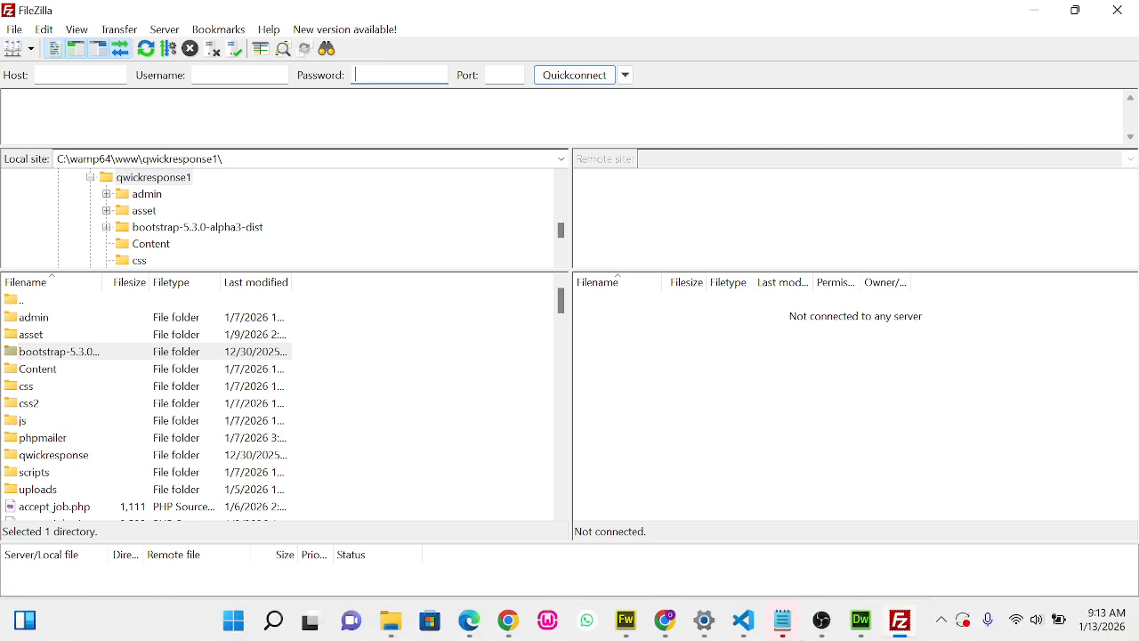
{"action": "left_click", "coordinate": [511, 630]}
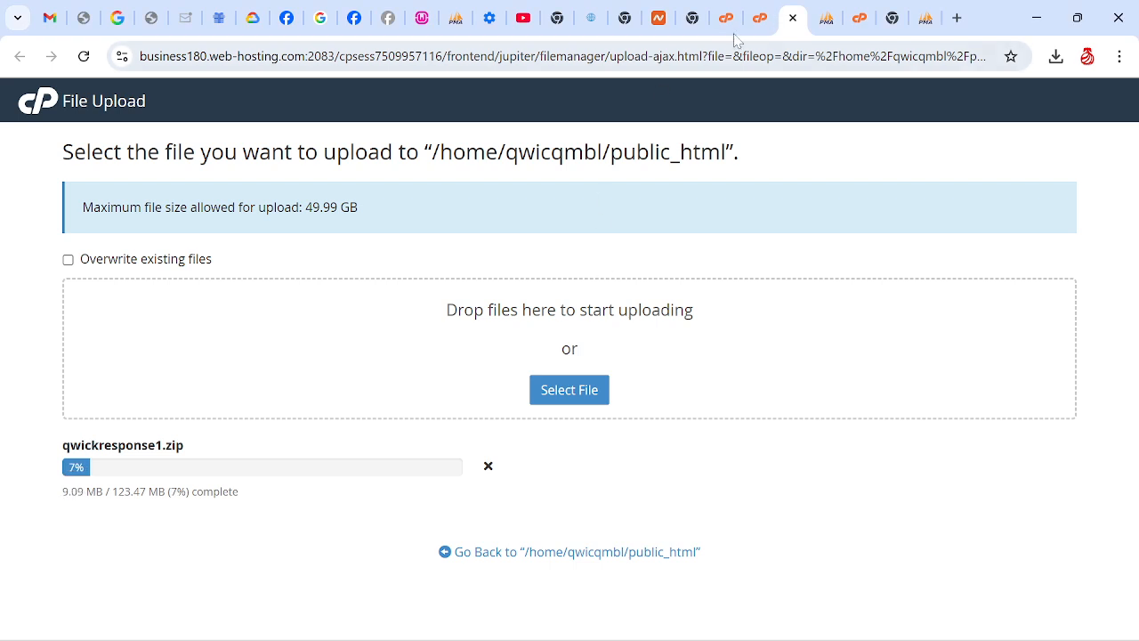
{"action": "left_click", "coordinate": [758, 20]}
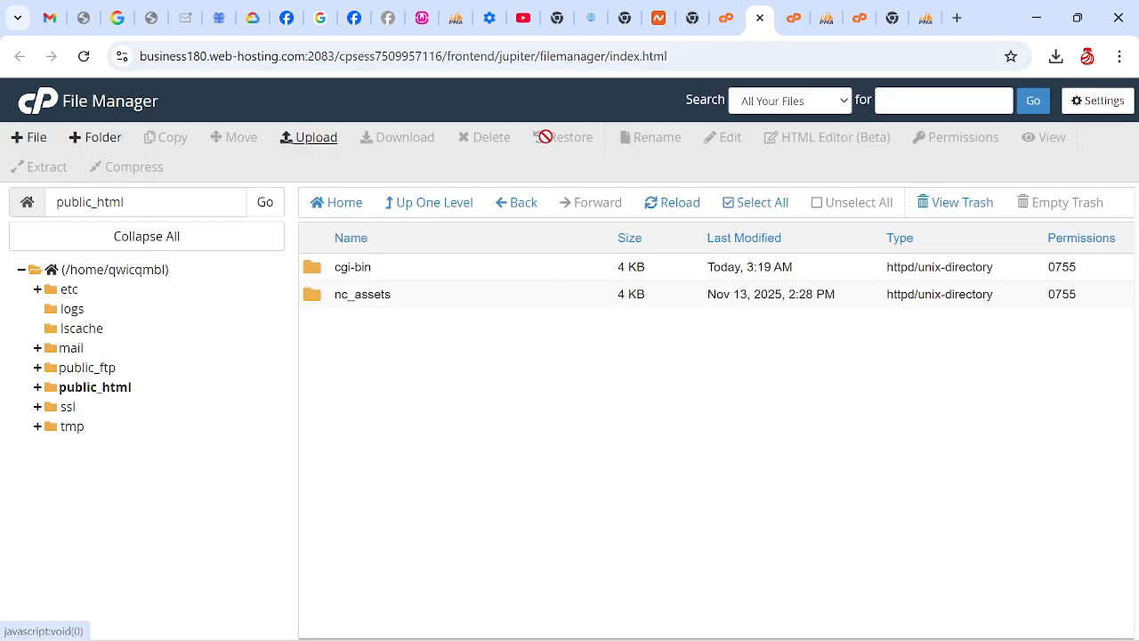
{"action": "mouse_move", "coordinate": [574, 632]}
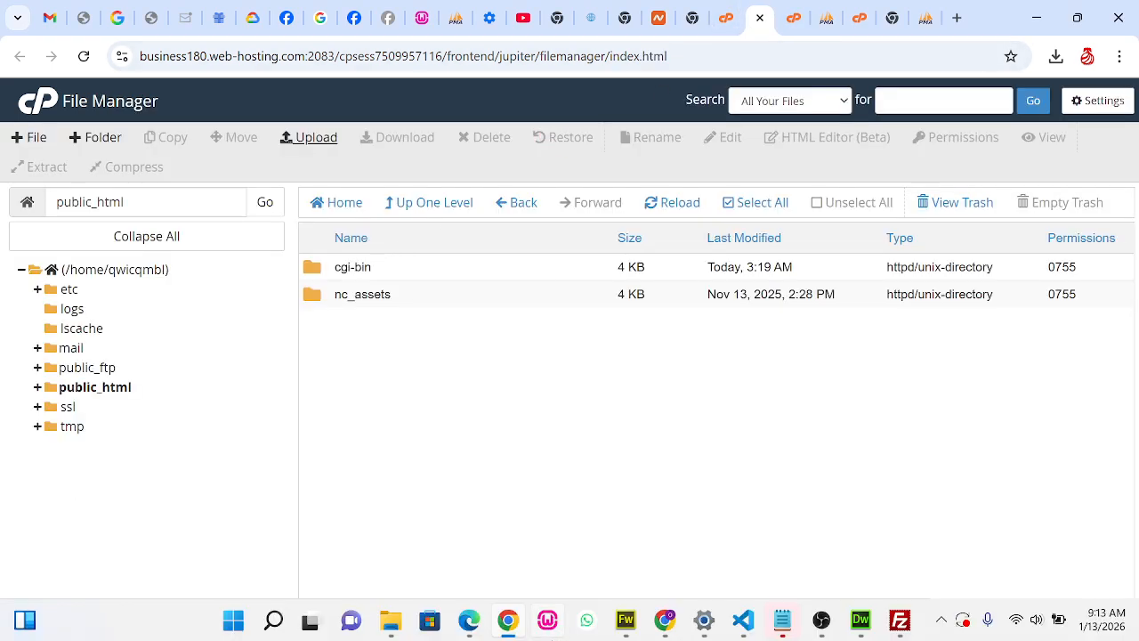
Switch to FileZilla, select everything in the local qwickresponse1 folder, and review its upload options and the failed transfers list
{"action": "left_click", "coordinate": [898, 623]}
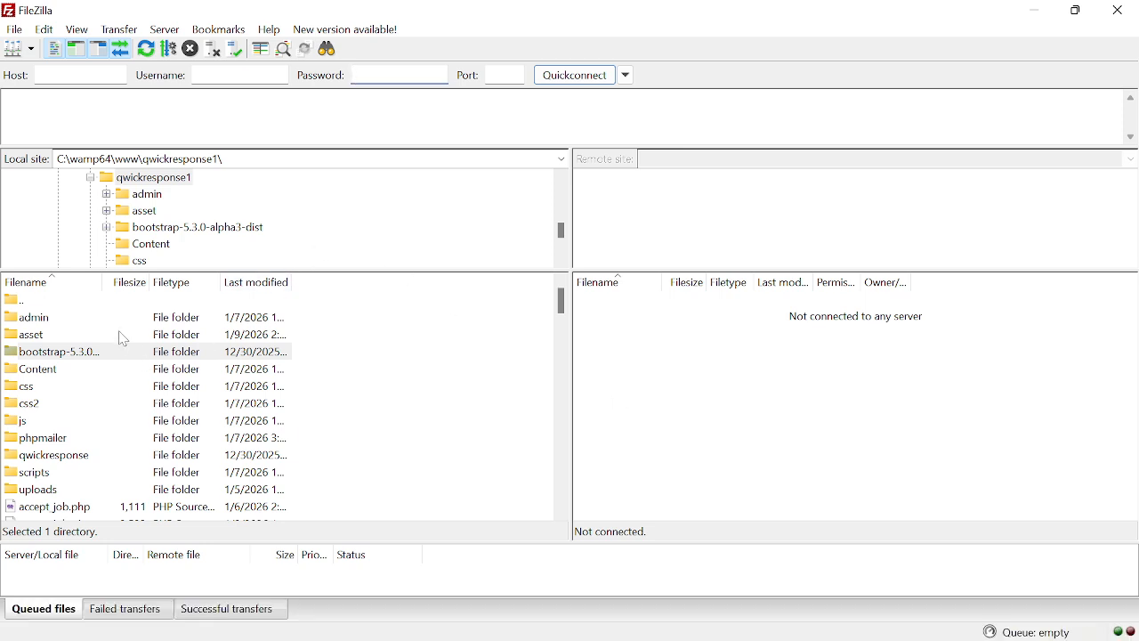
{"action": "left_click", "coordinate": [178, 320]}
{"action": "key", "text": "ctrl+a"}
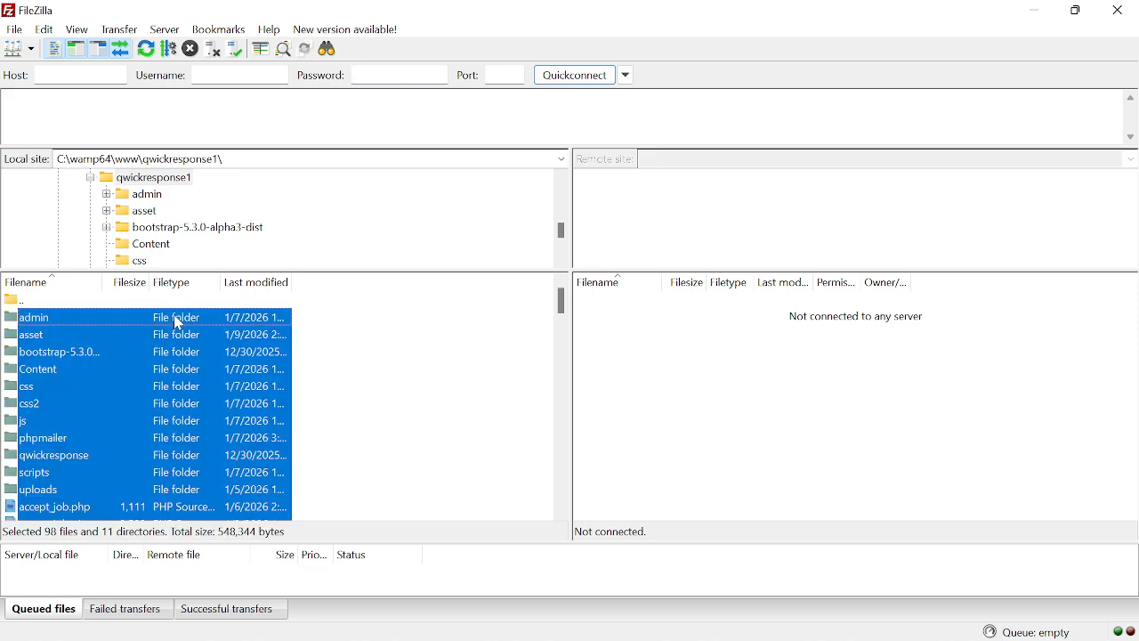
{"action": "right_click", "coordinate": [142, 328]}
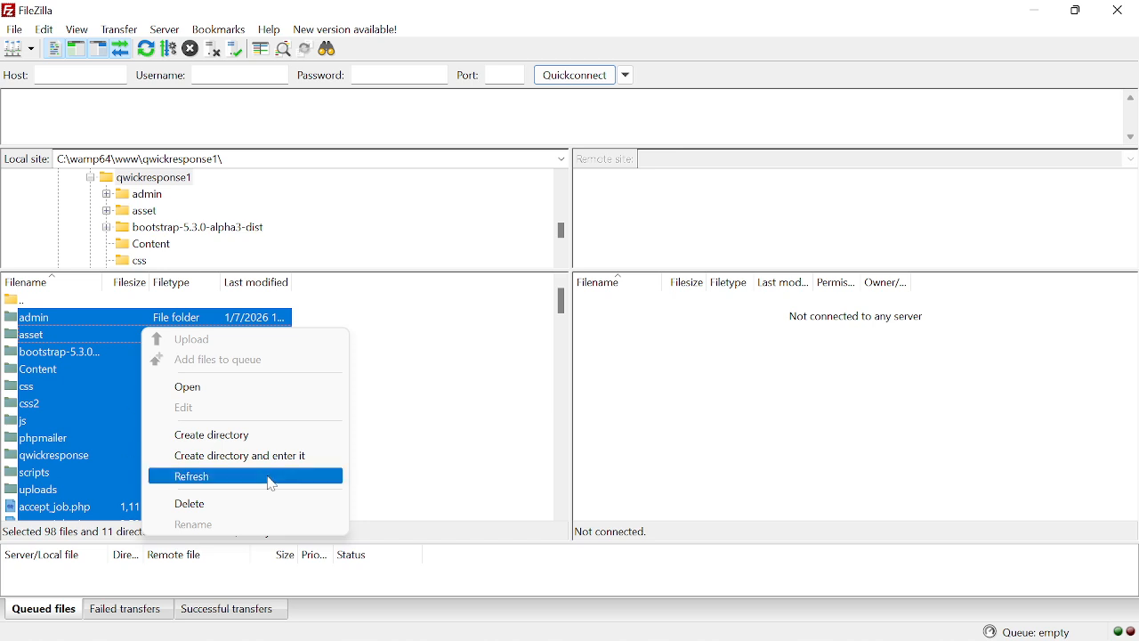
{"action": "left_click", "coordinate": [128, 614]}
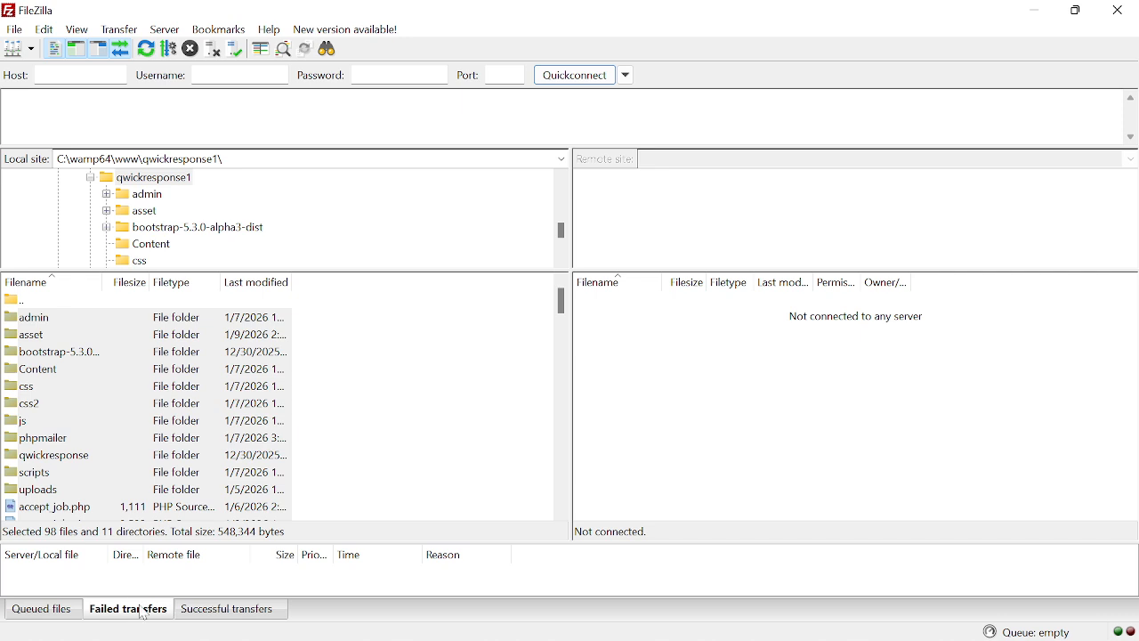
{"action": "left_click", "coordinate": [139, 605]}
Leave FileZilla and check the upload progress of qwickresponse1.zip in Chrome
{"action": "left_click", "coordinate": [1034, 11]}
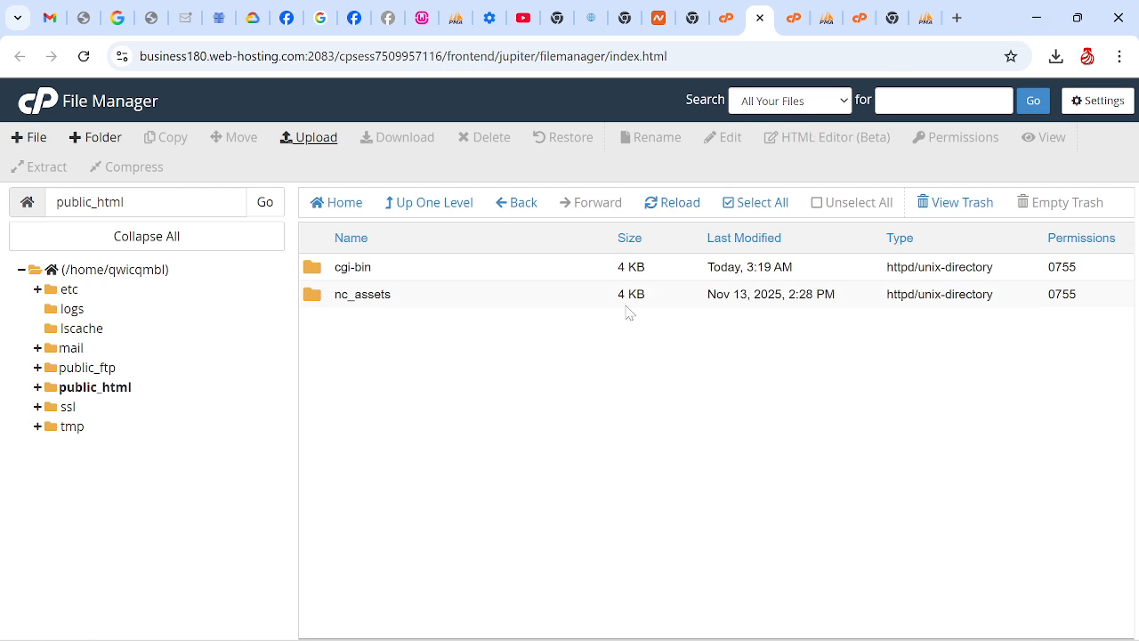
{"action": "left_click", "coordinate": [793, 17]}
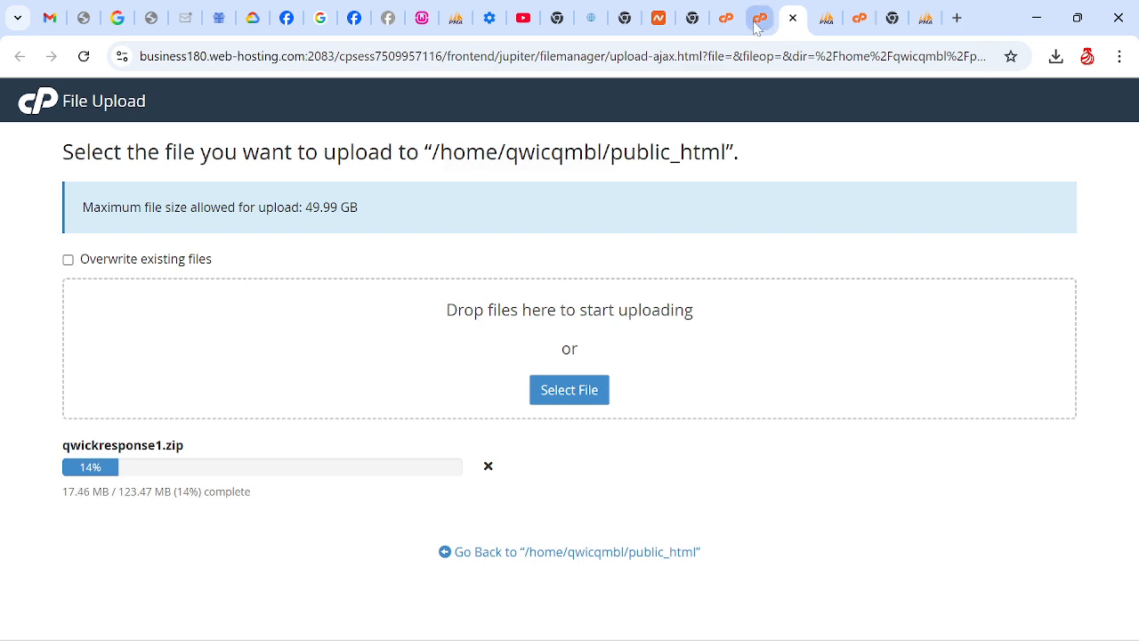
{"action": "mouse_move", "coordinate": [757, 26]}
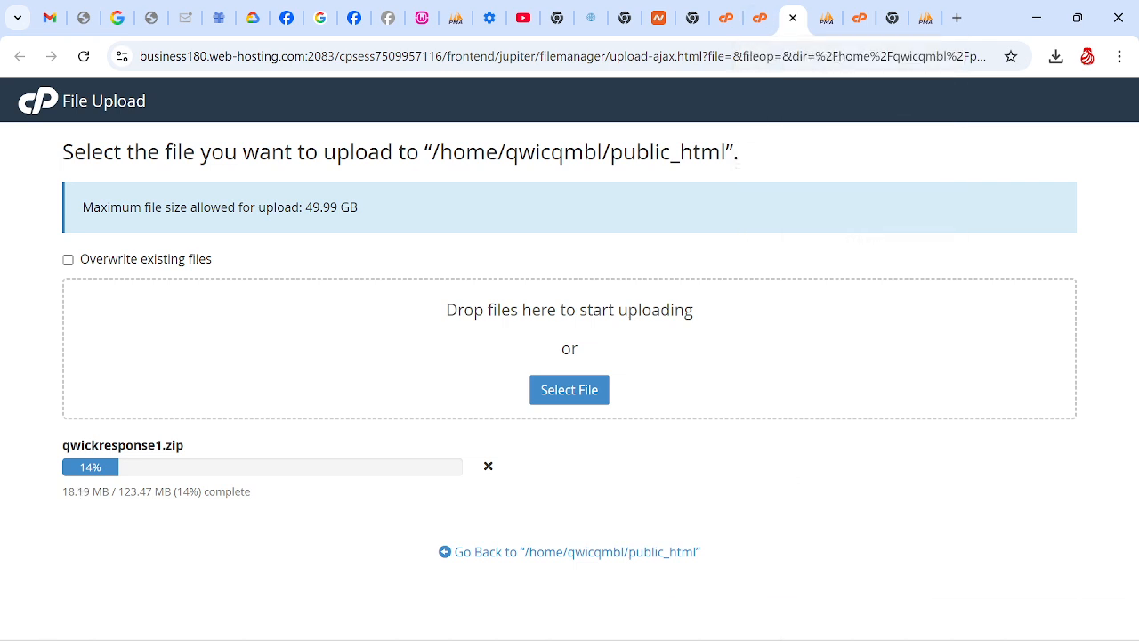
{"action": "left_click", "coordinate": [821, 620]}
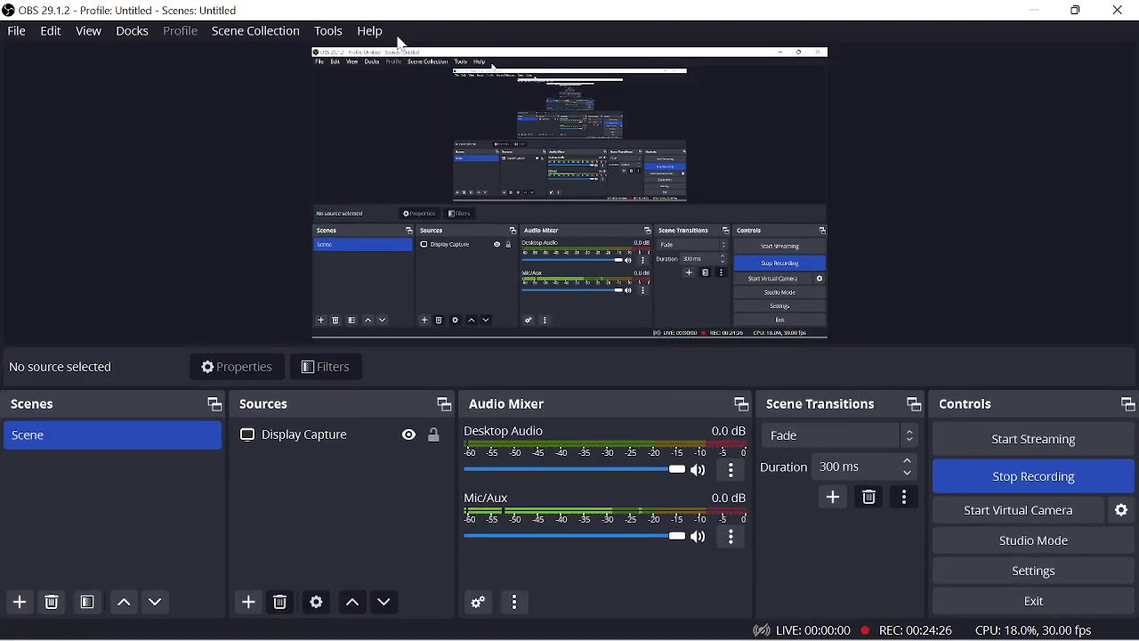
{"action": "left_click", "coordinate": [327, 34]}
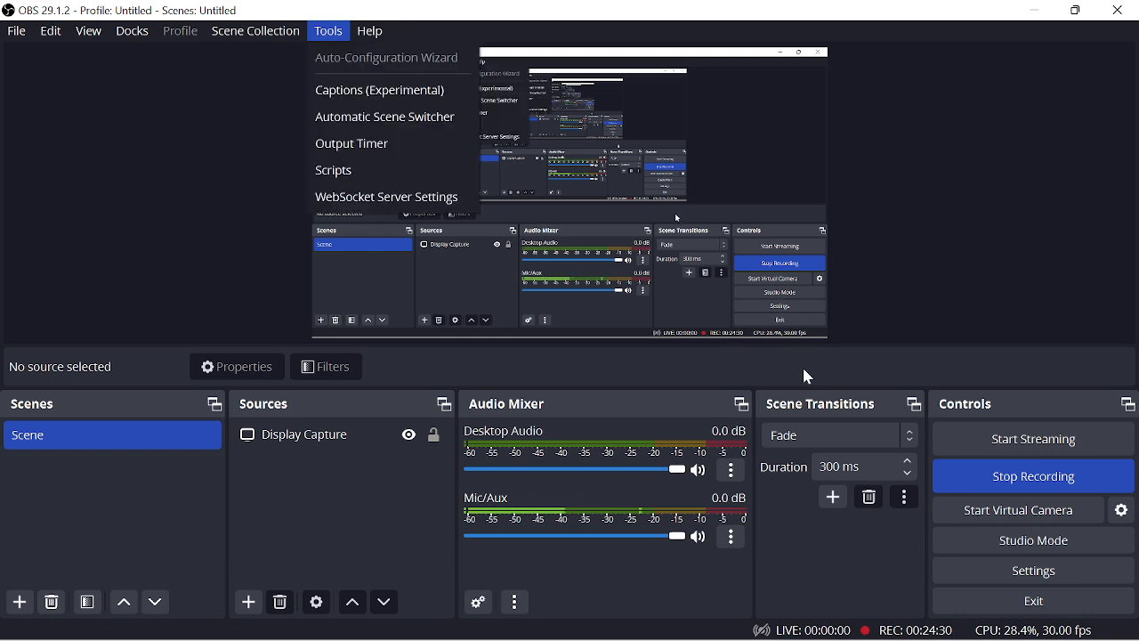
{"action": "left_click", "coordinate": [809, 582]}
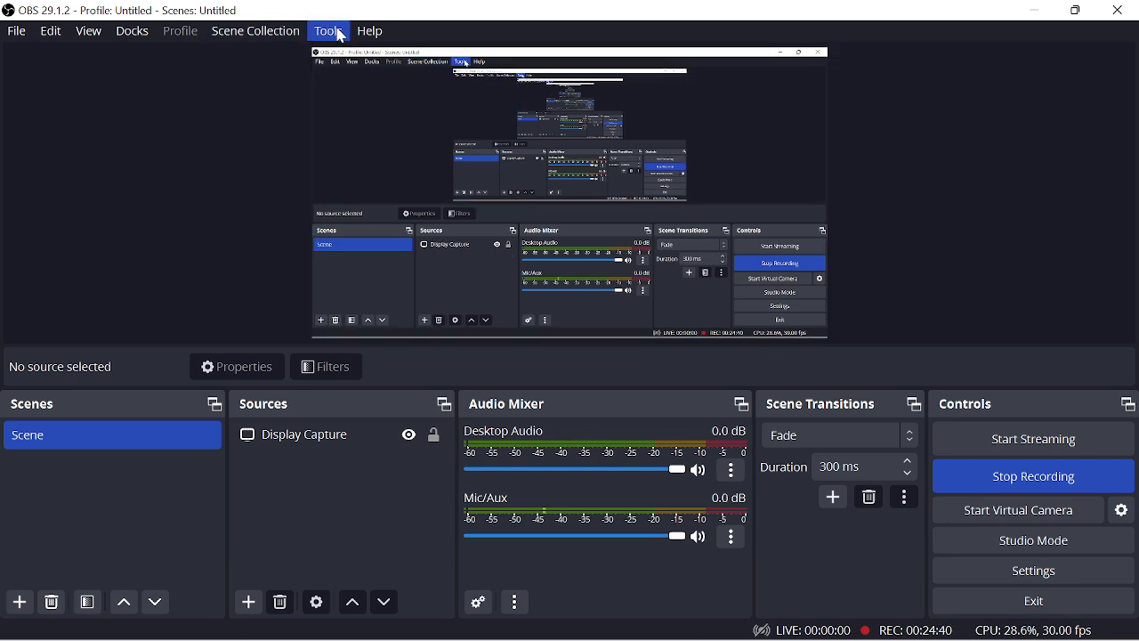
Open the OBS settings and switch to Chrome to check the upload of qwickresponse1.zip
{"action": "left_click", "coordinate": [15, 35]}
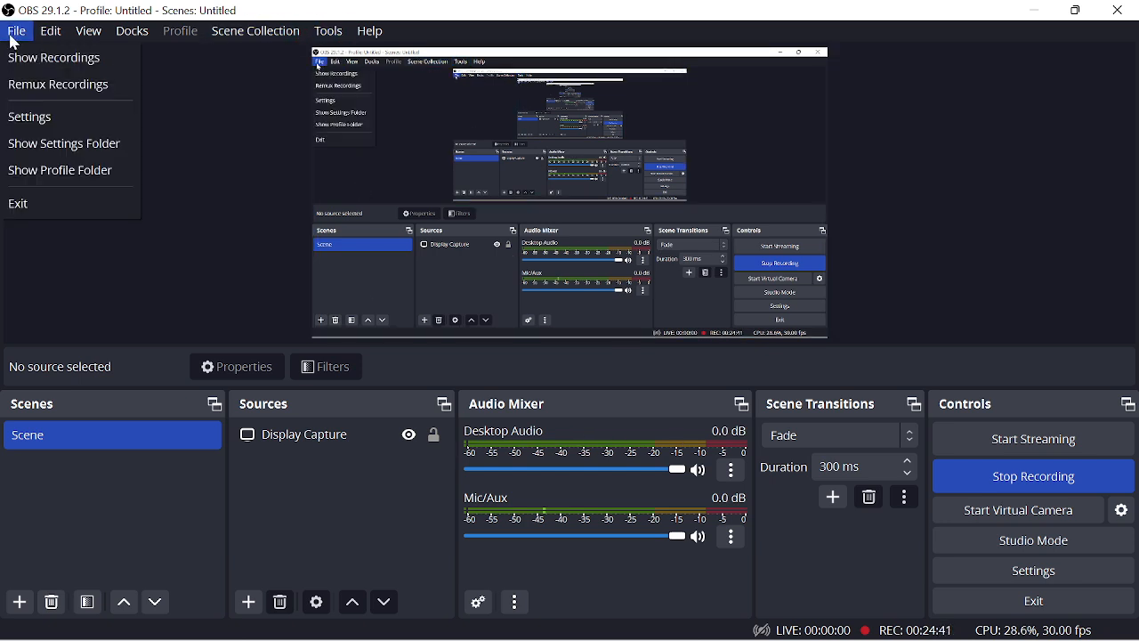
{"action": "left_click", "coordinate": [36, 129]}
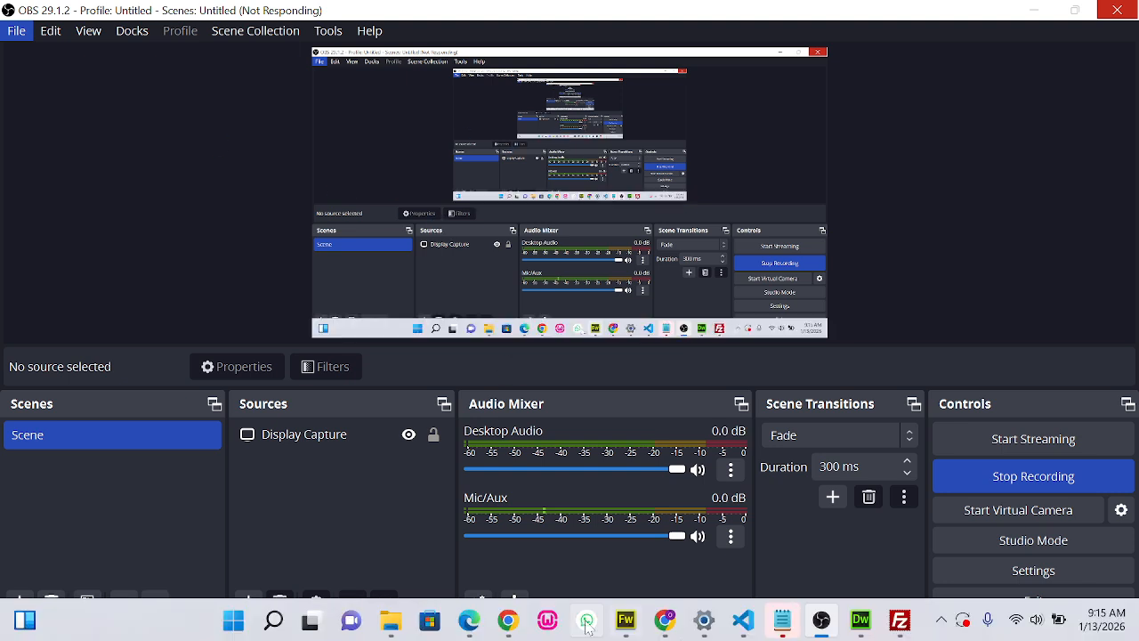
{"action": "left_click", "coordinate": [509, 621]}
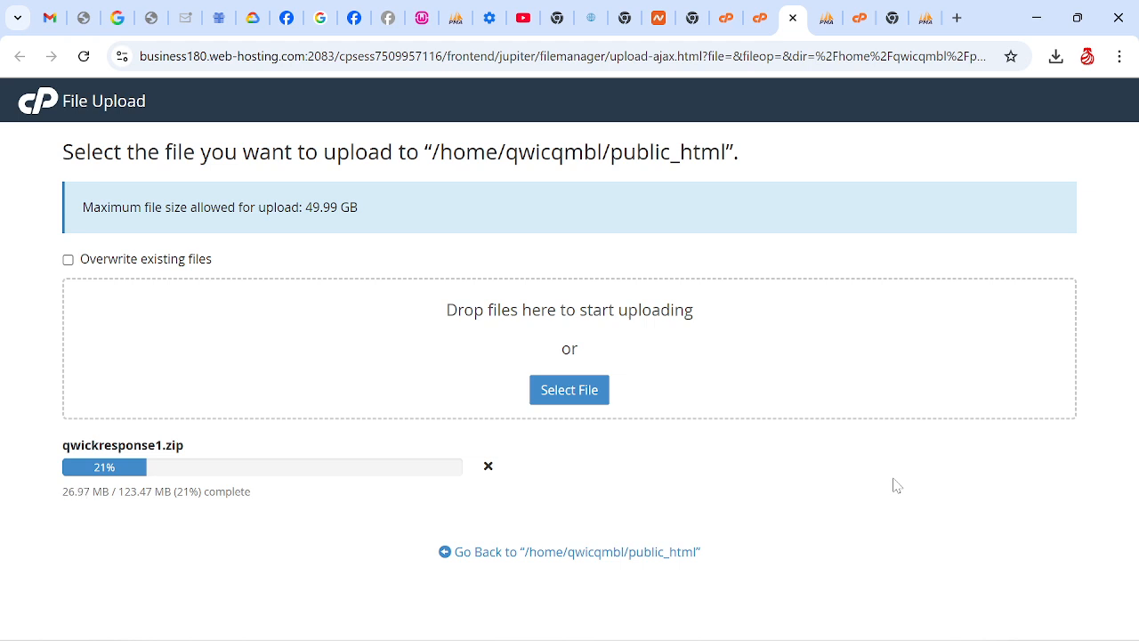
Return to OBS, review the hotkeys assigned to starting, stopping and pausing the recording, and close the settings
{"action": "mouse_move", "coordinate": [867, 630]}
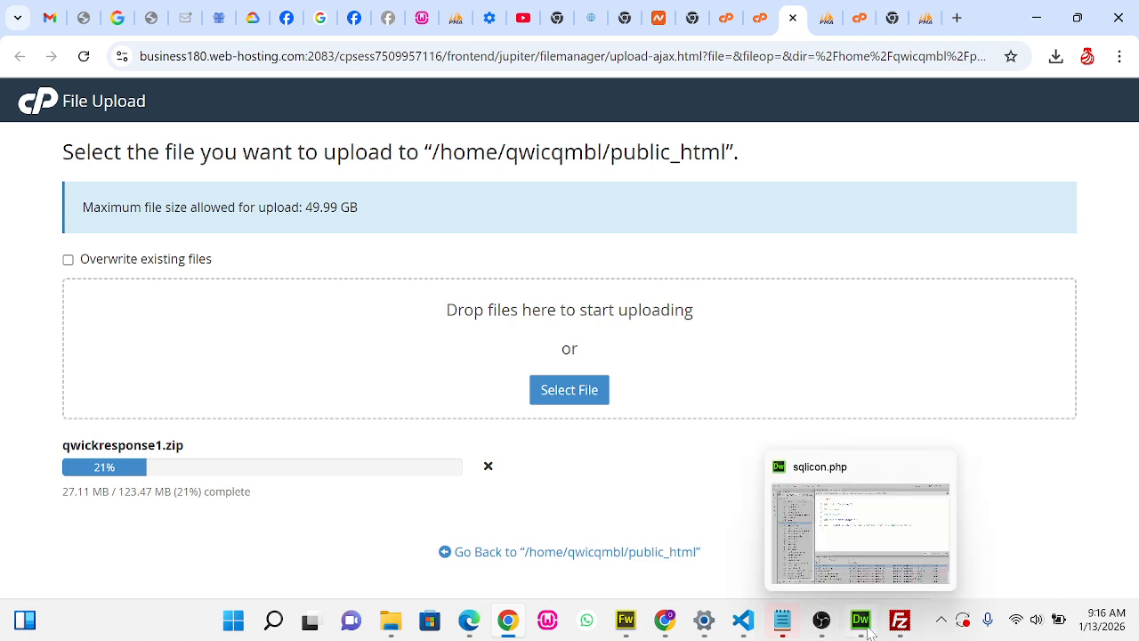
{"action": "mouse_move", "coordinate": [823, 626]}
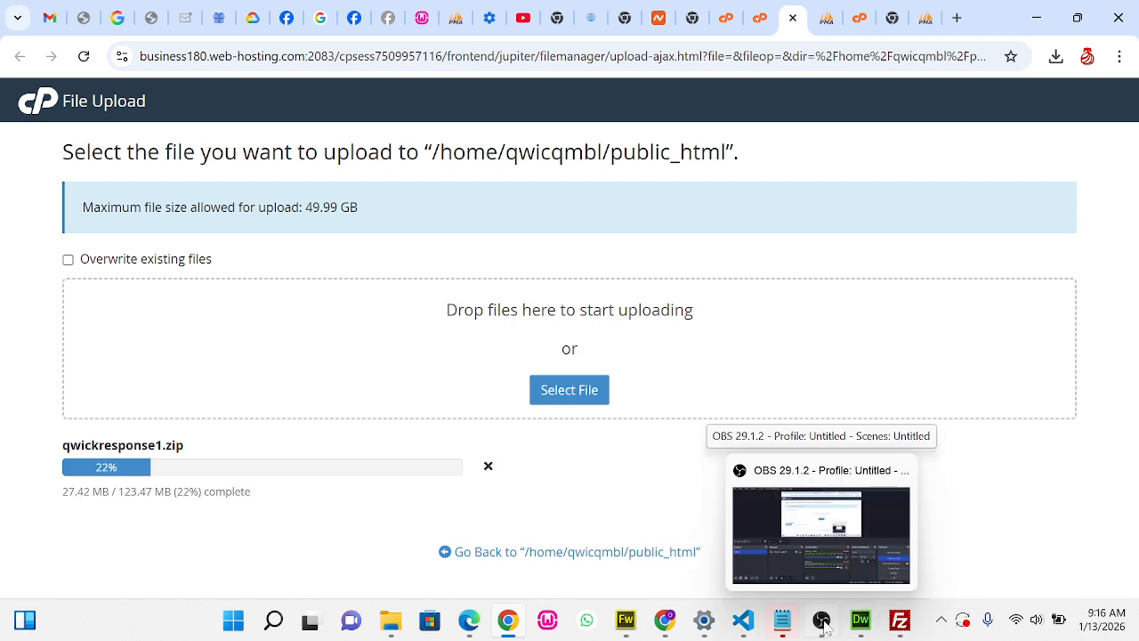
{"action": "left_click", "coordinate": [822, 621]}
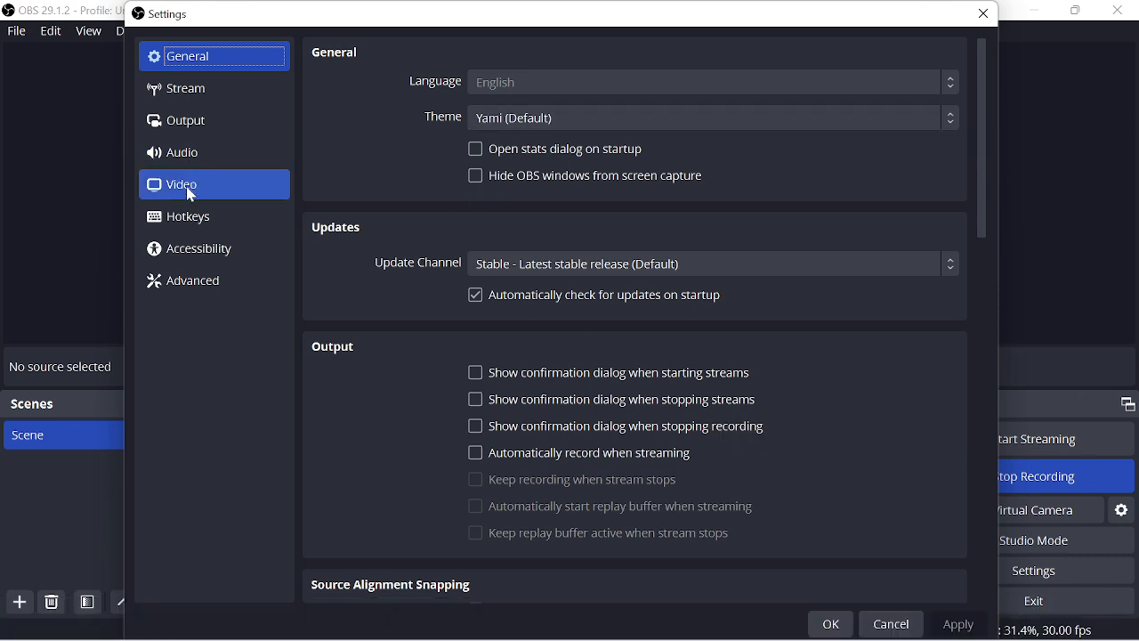
{"action": "left_click", "coordinate": [189, 225]}
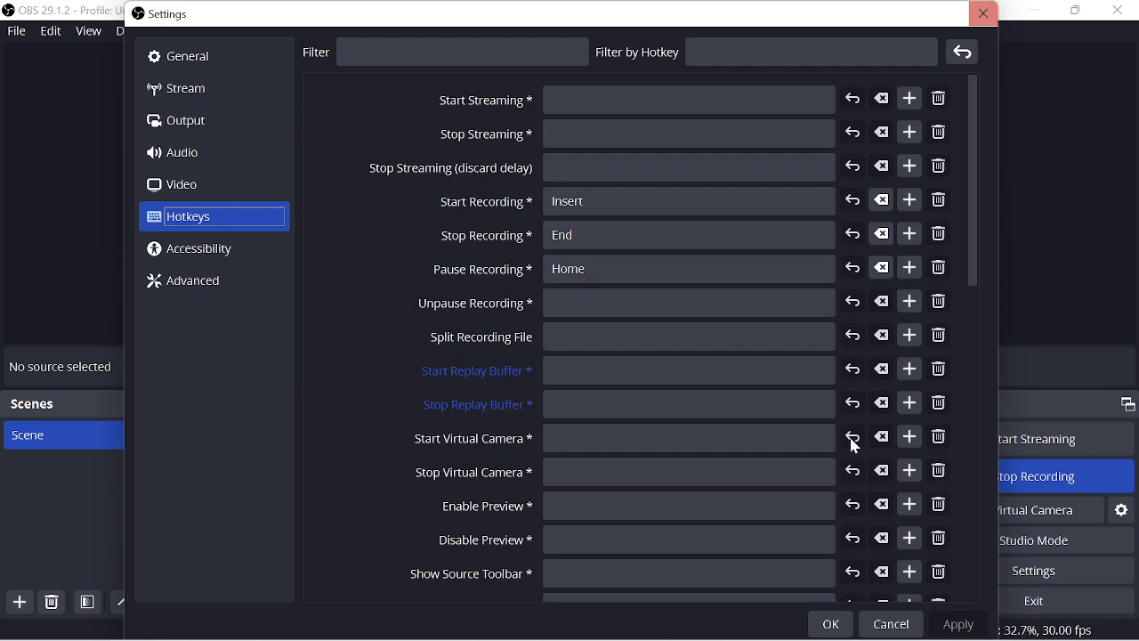
{"action": "left_click", "coordinate": [836, 628]}
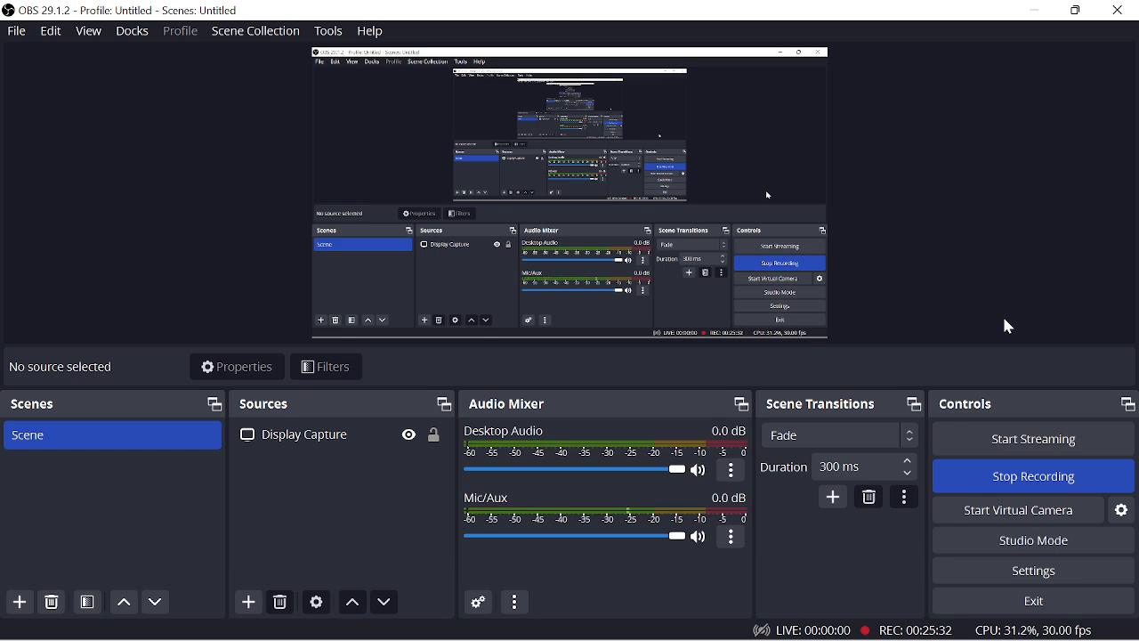
Switch to Chrome to check the upload progress of qwickresponse1.zip and return to OBS
{"action": "mouse_move", "coordinate": [601, 607]}
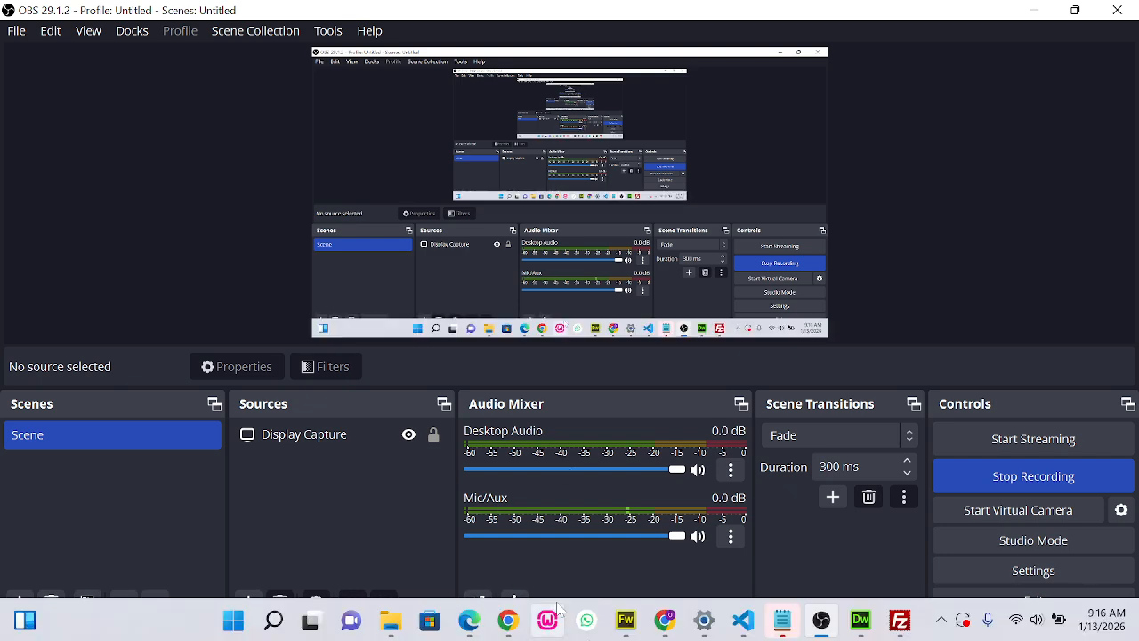
{"action": "left_click", "coordinate": [508, 621]}
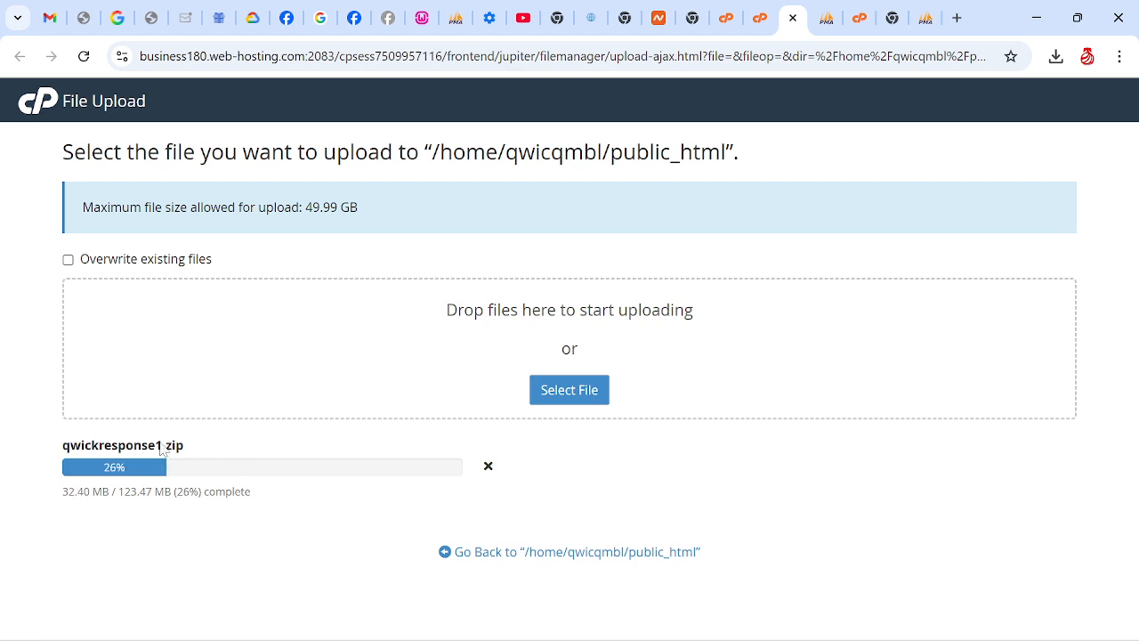
{"action": "mouse_move", "coordinate": [587, 623]}
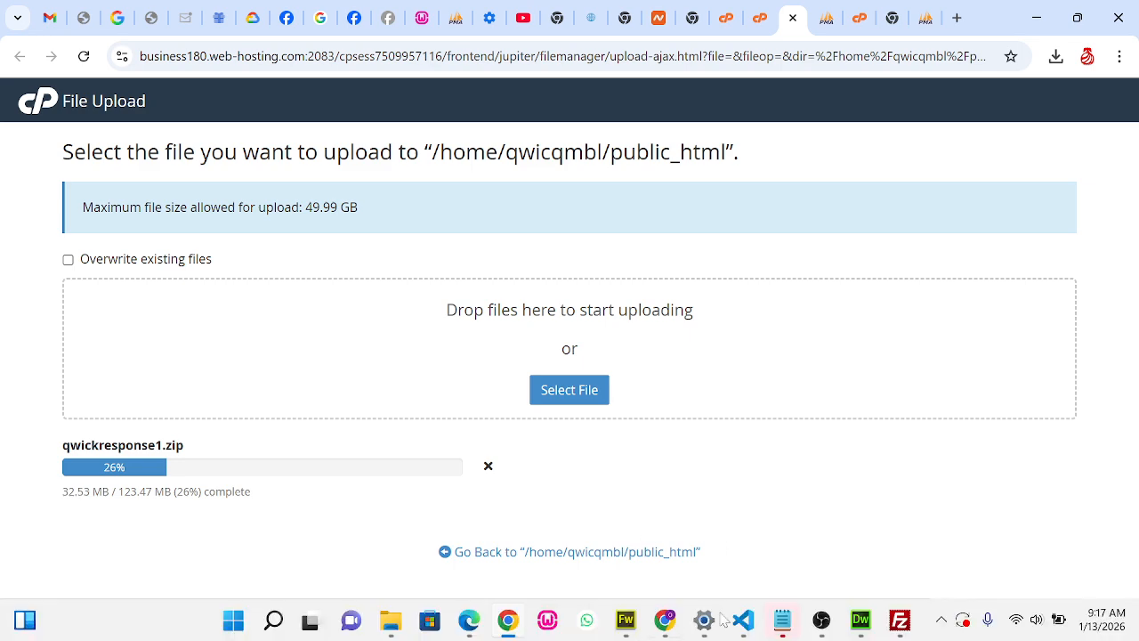
{"action": "mouse_move", "coordinate": [806, 618]}
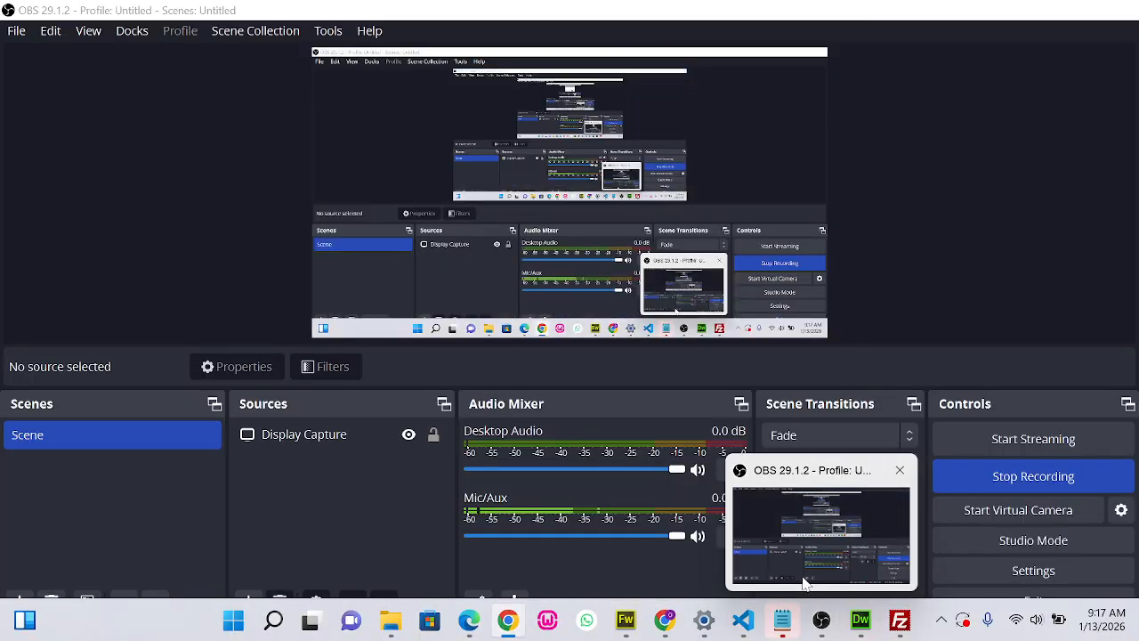
{"action": "left_click", "coordinate": [801, 575]}
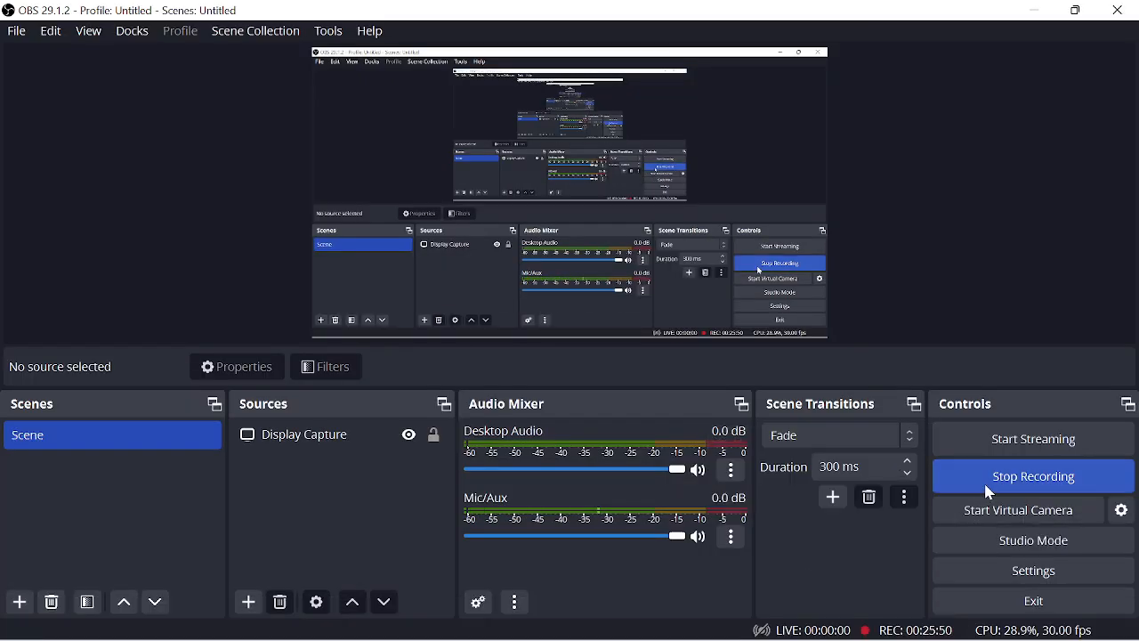